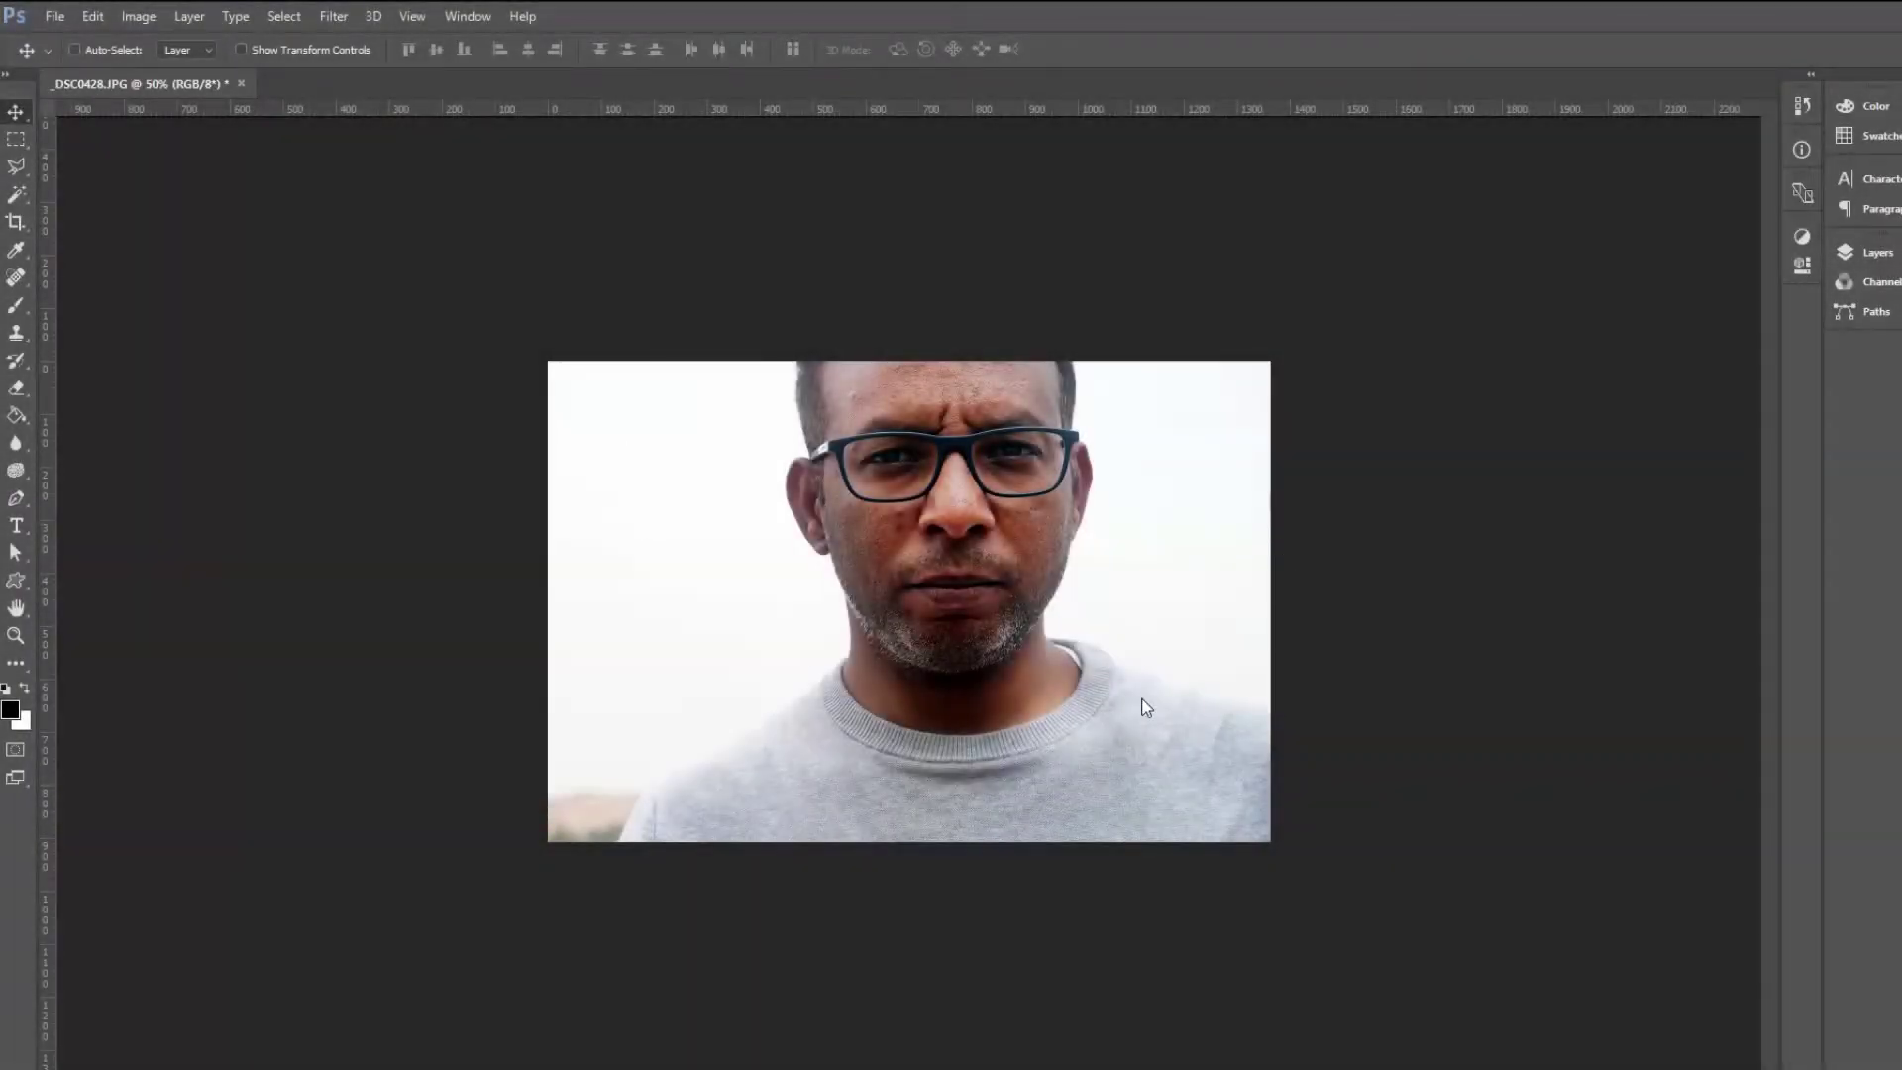
- Start a new document from the recent 640 x 384 custom preset
click(57, 16)
click(60, 17)
click(59, 16)
click(66, 41)
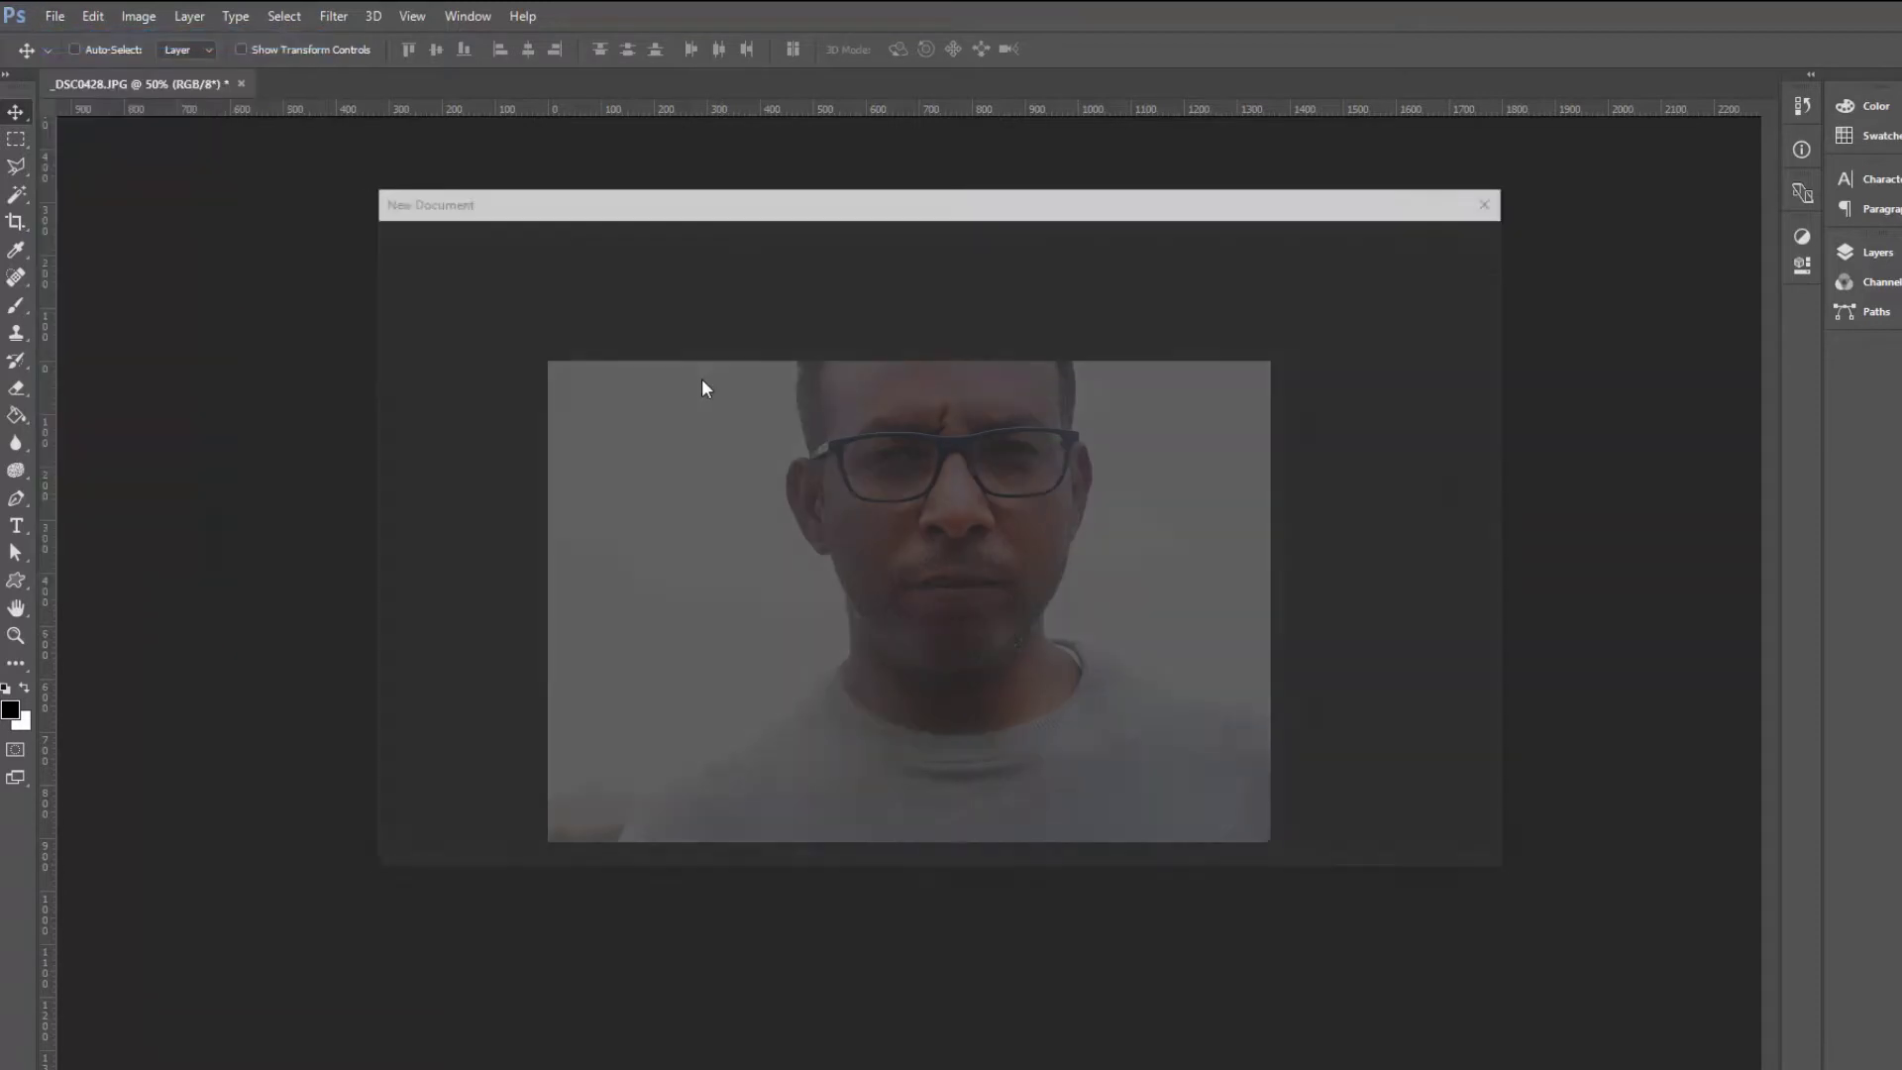
drag(1036, 216, 1180, 300)
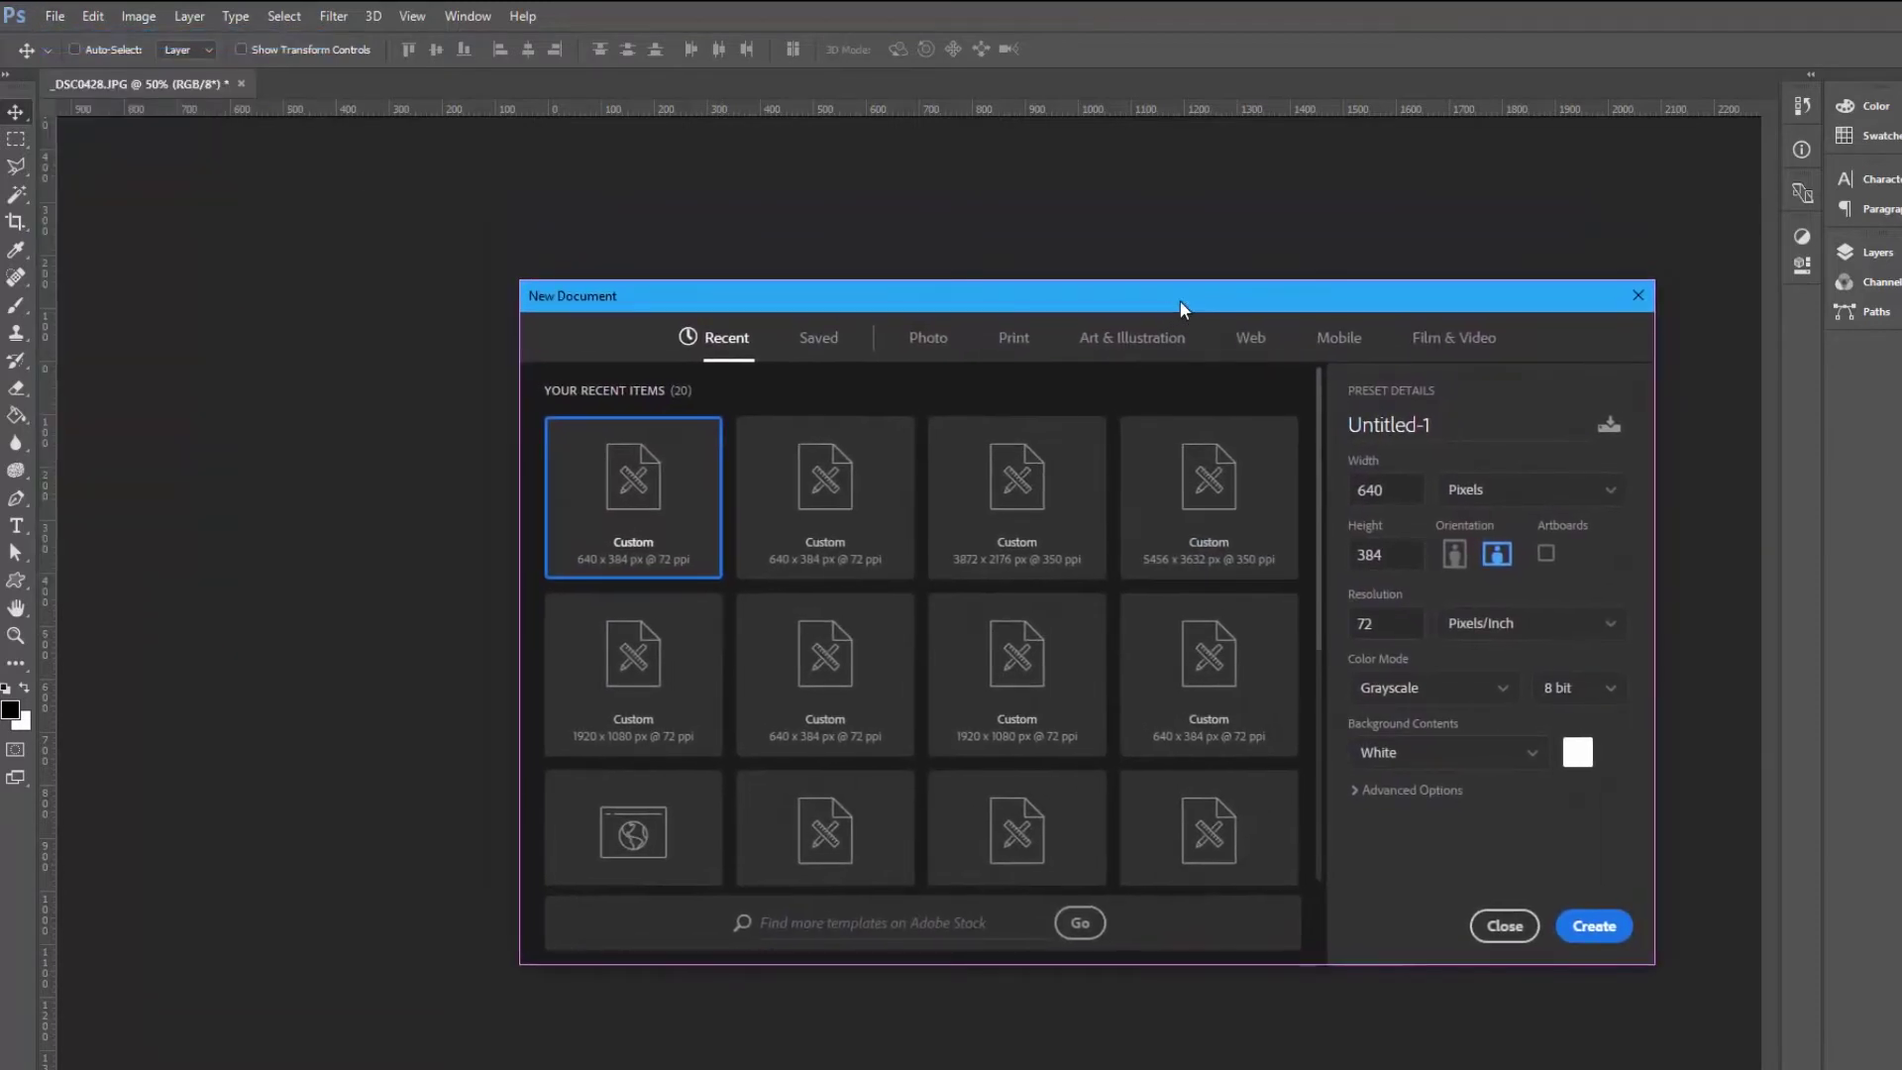
click(854, 651)
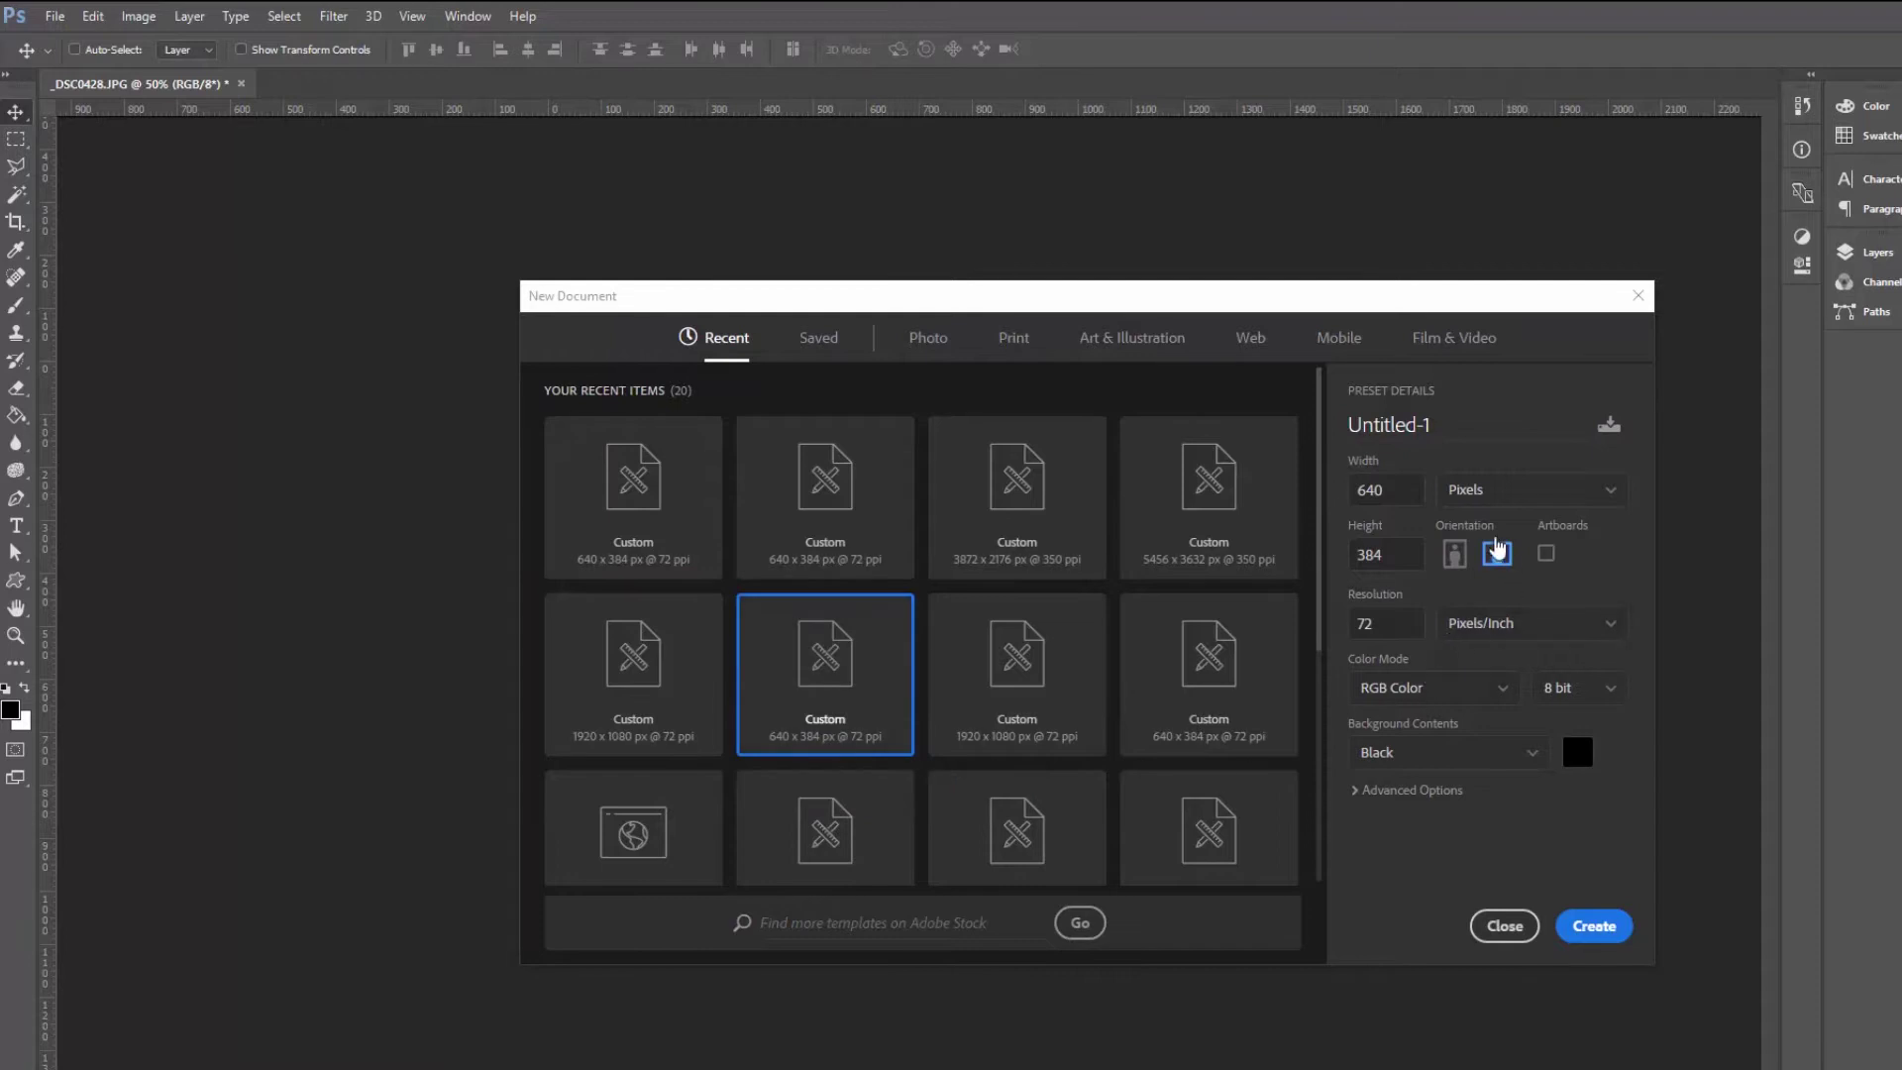
- Choose the document's background colour in the Color Picker and confirm it
click(1460, 697)
click(1553, 691)
click(1573, 723)
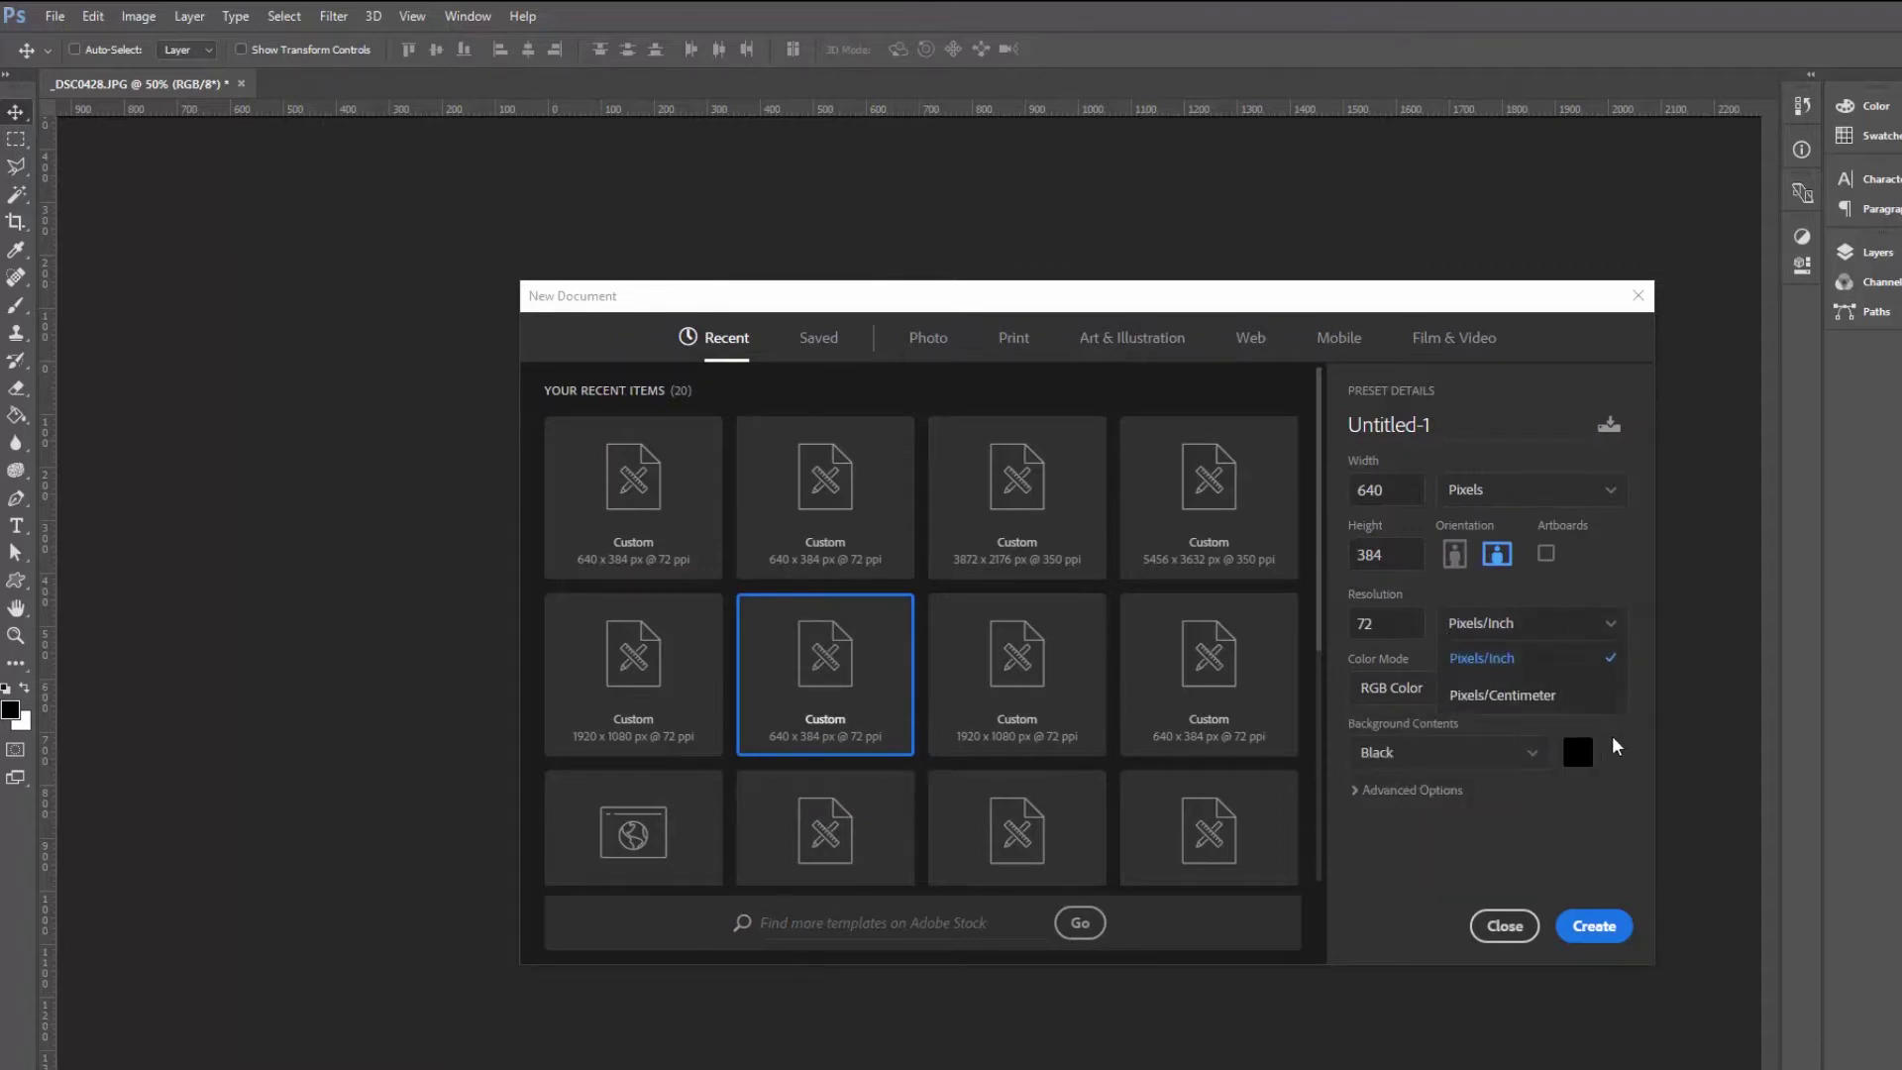
click(1585, 755)
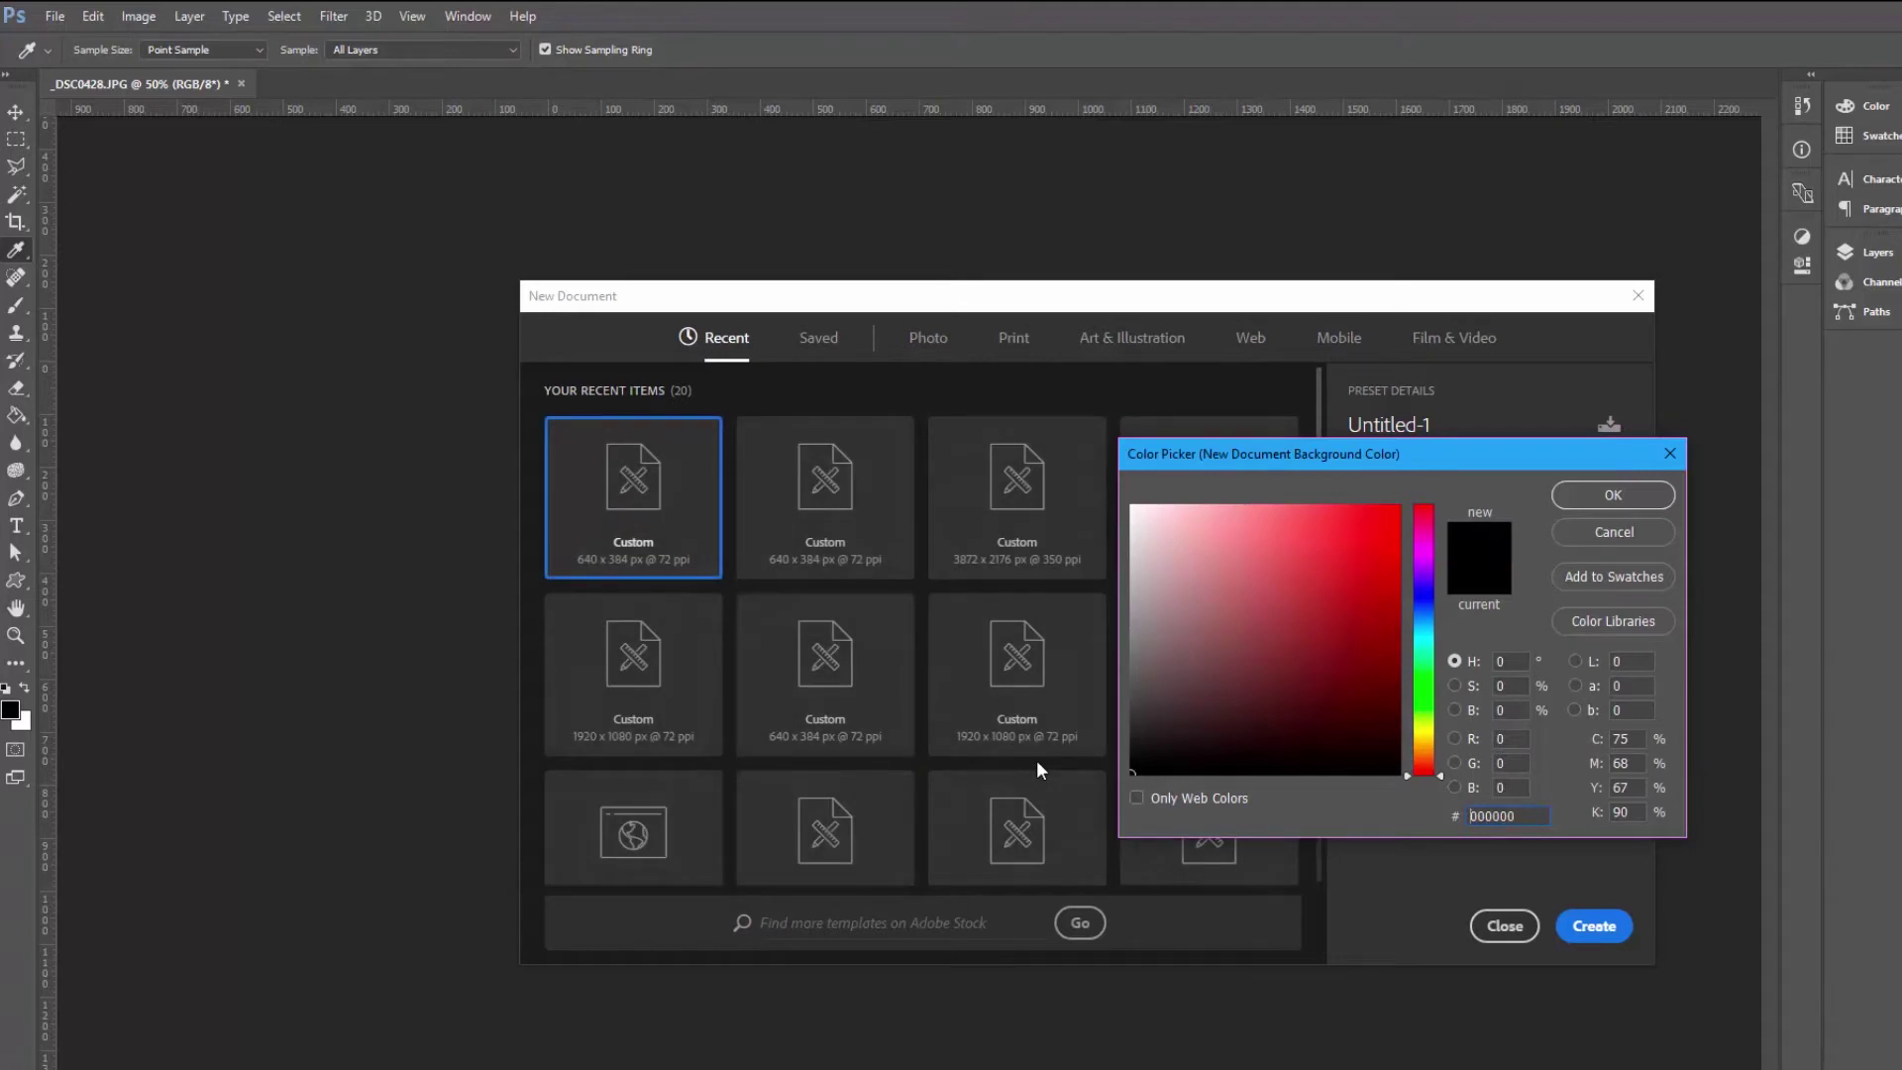
drag(1154, 512, 1099, 496)
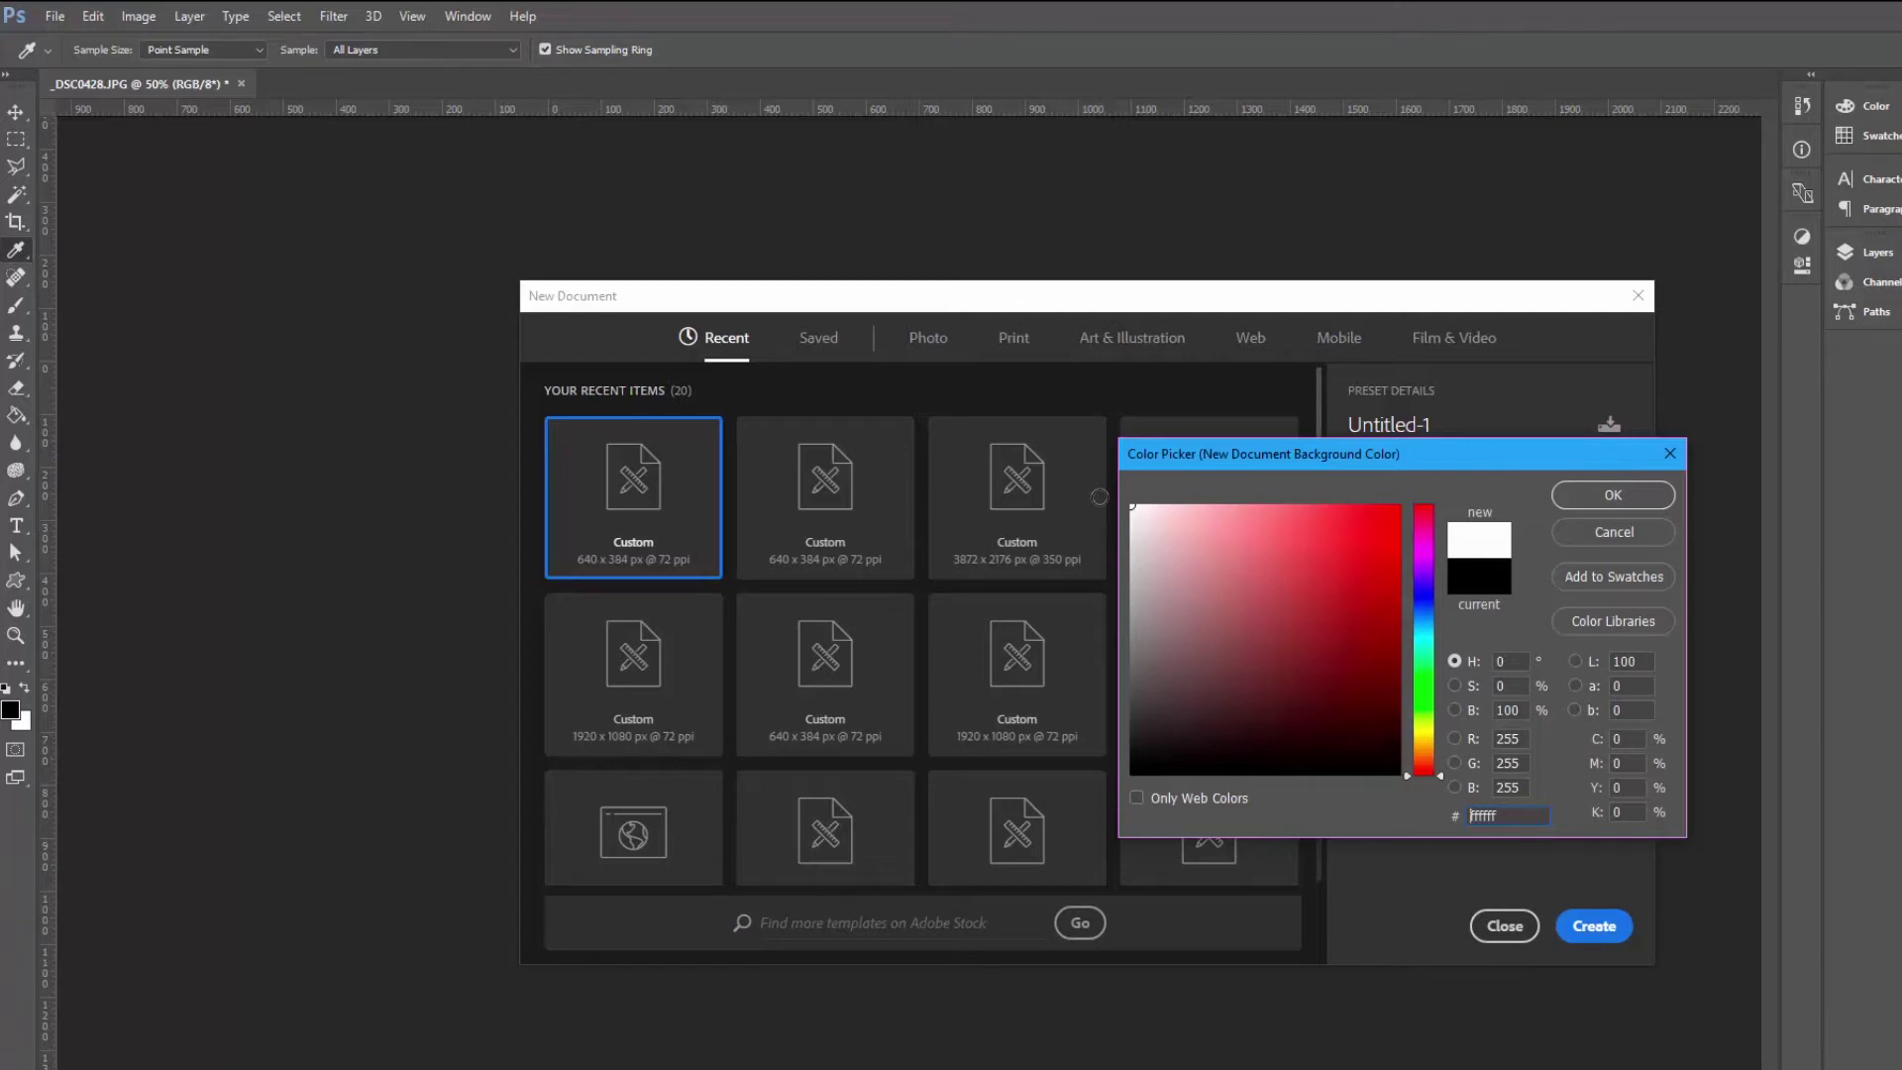
mouse_move(1366, 729)
mouse_down()
mouse_move(1252, 722)
mouse_move(1085, 798)
mouse_up()
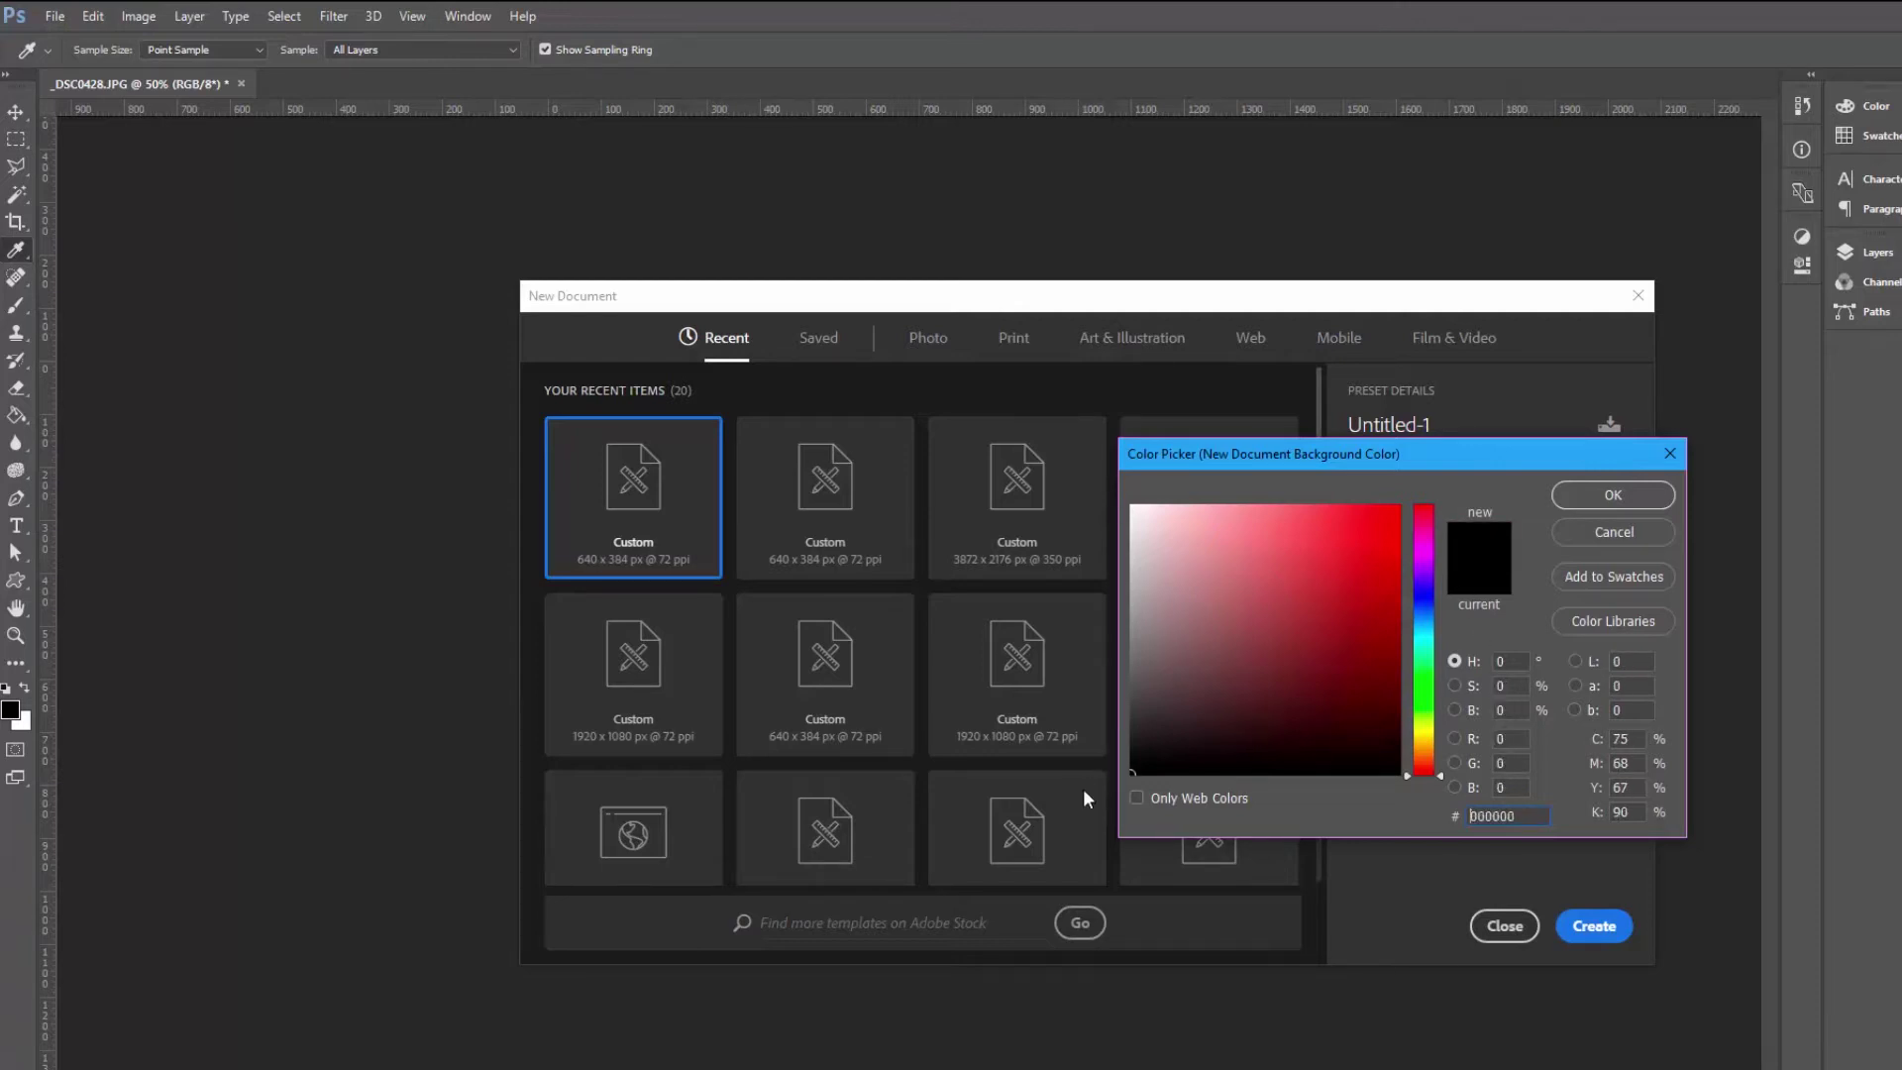
click(1625, 492)
- Create the 640 x 384 document and drag the portrait photo into it
click(1594, 926)
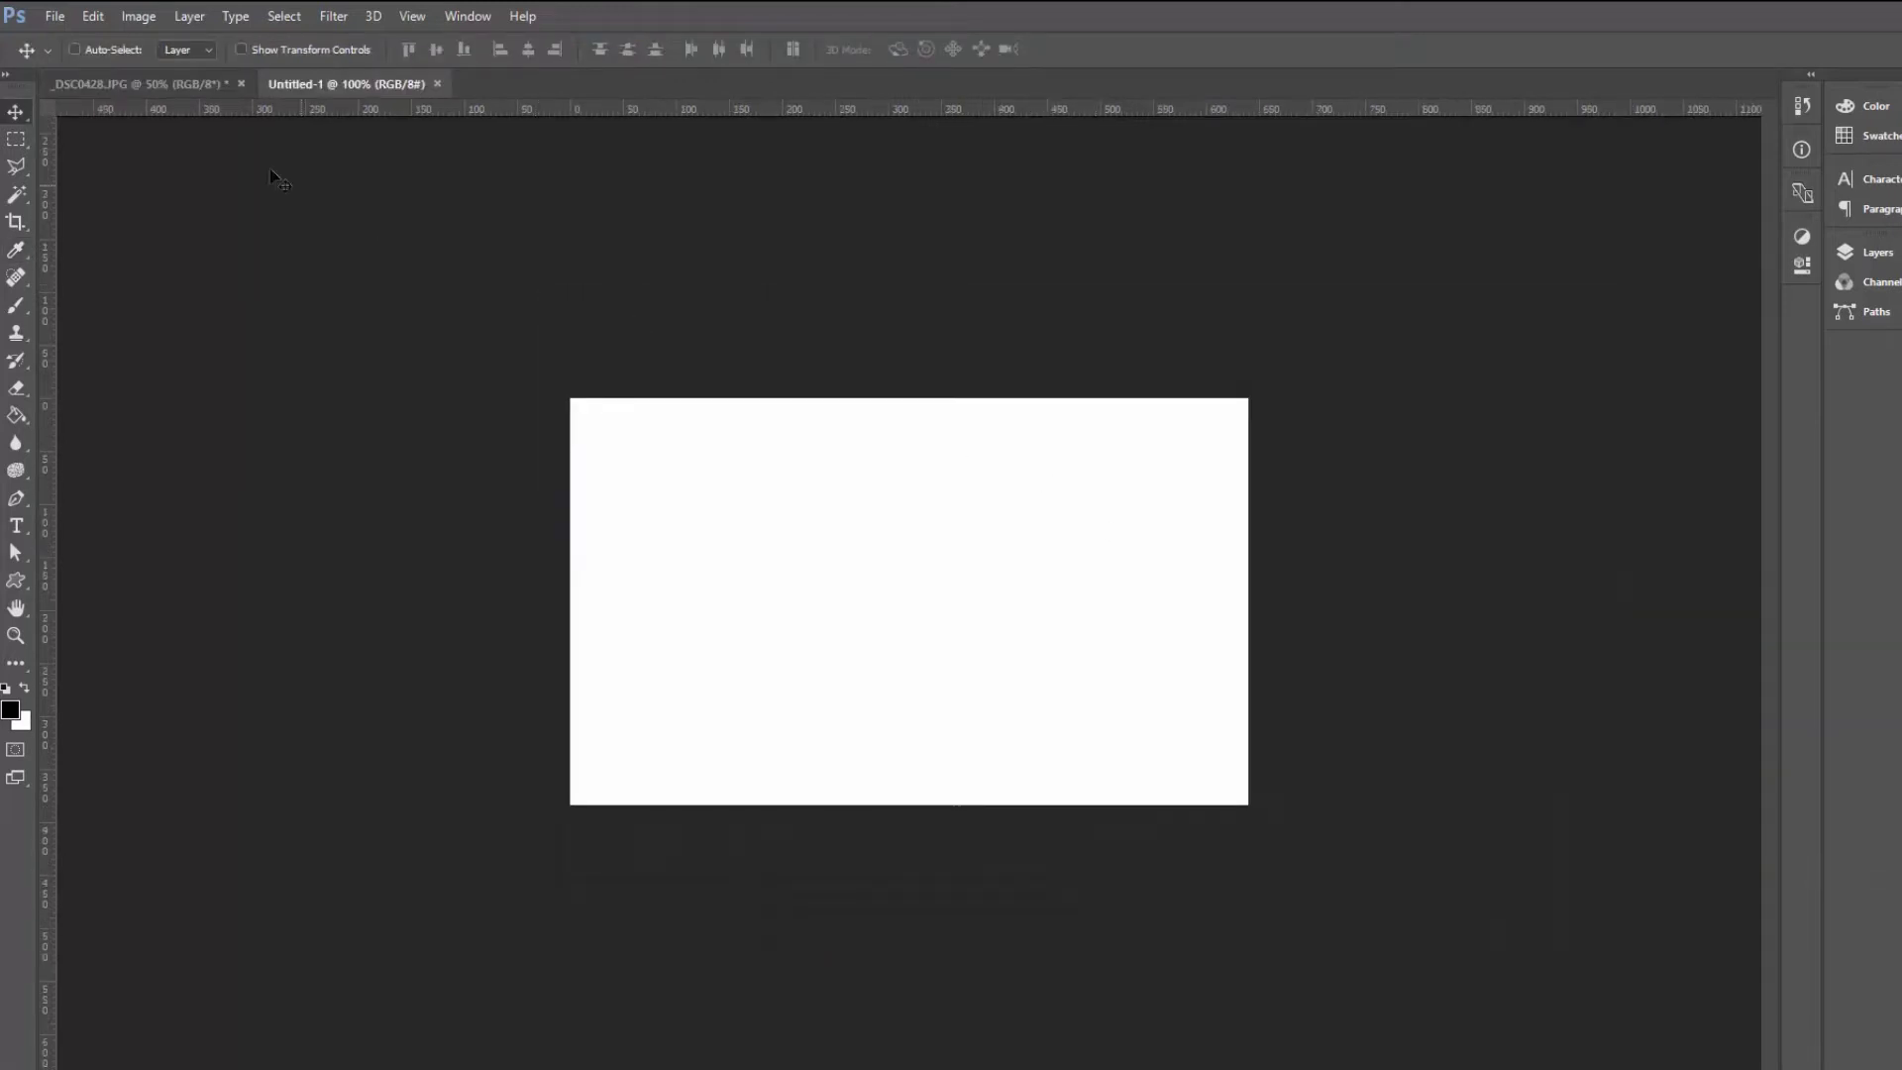
click(176, 87)
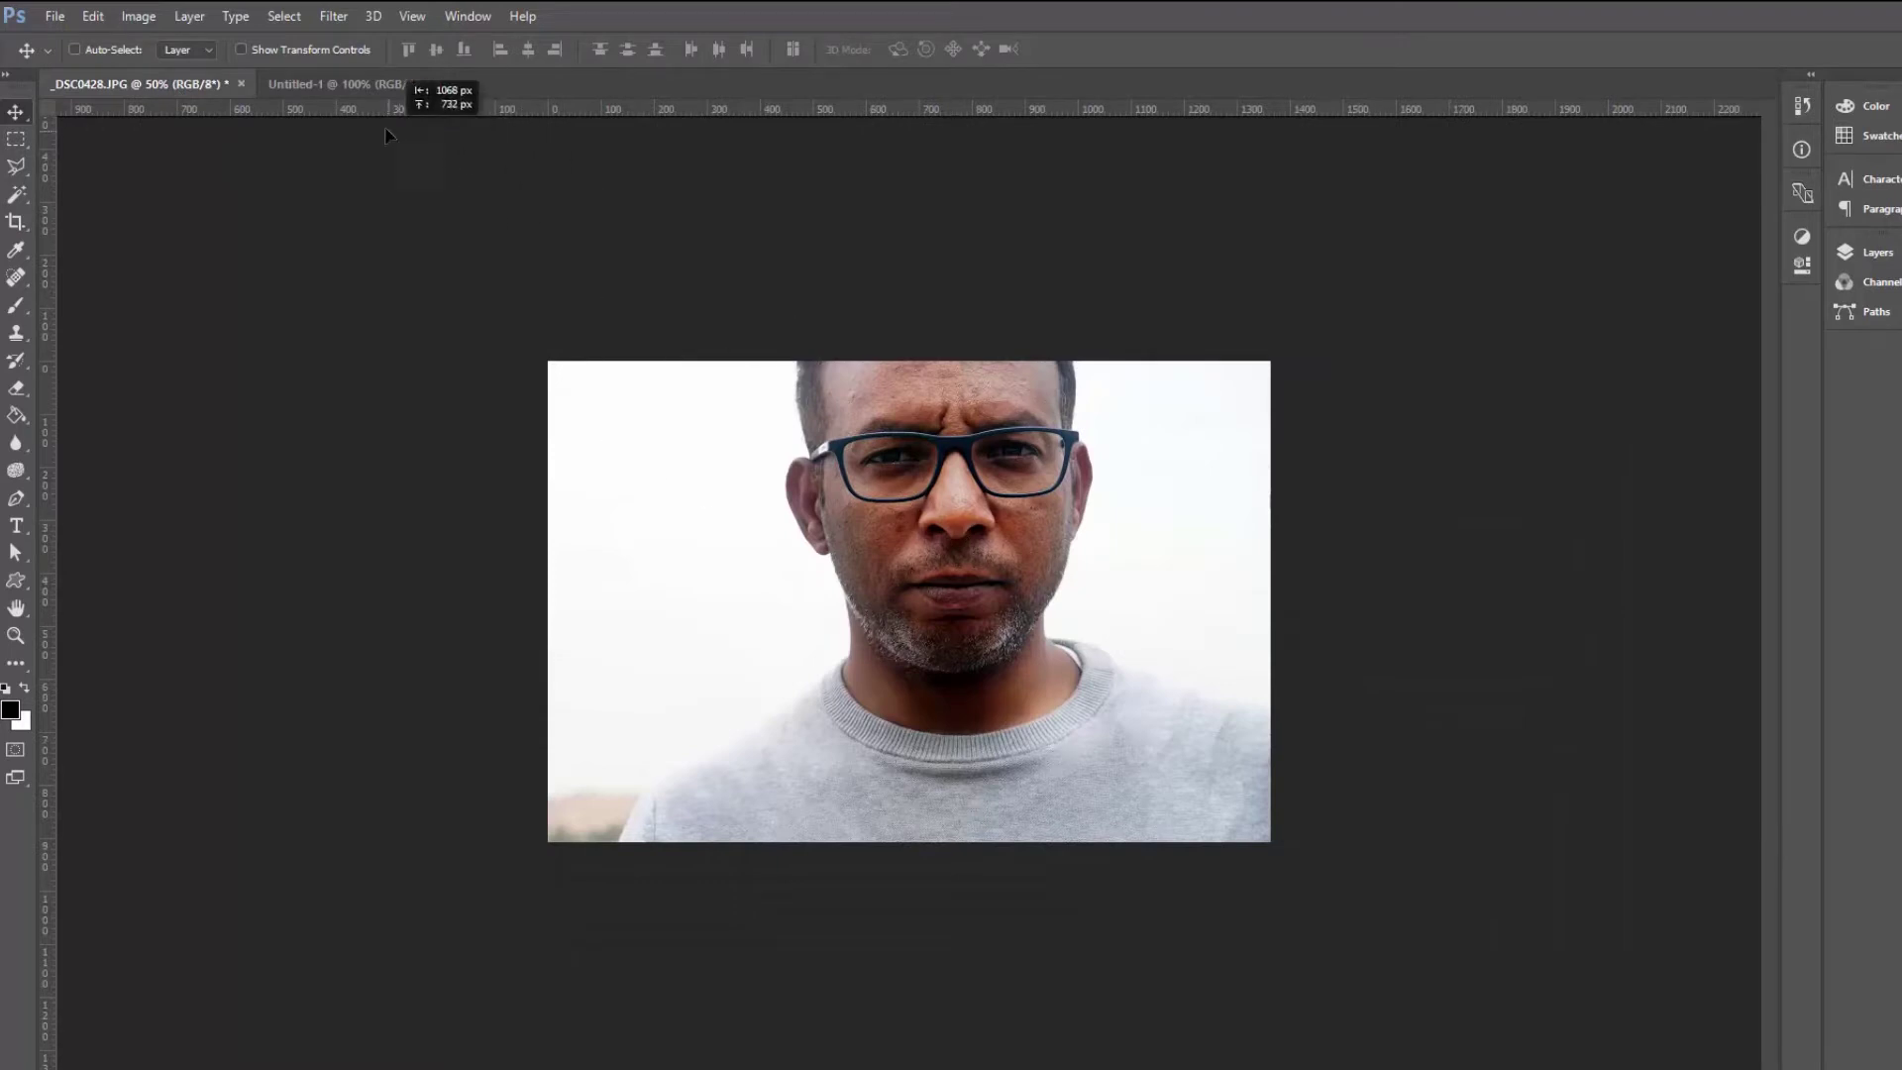
drag(387, 82, 1011, 629)
- Scale the placed portrait to about 49% and position it to fill the canvas
key(ctrl+t)
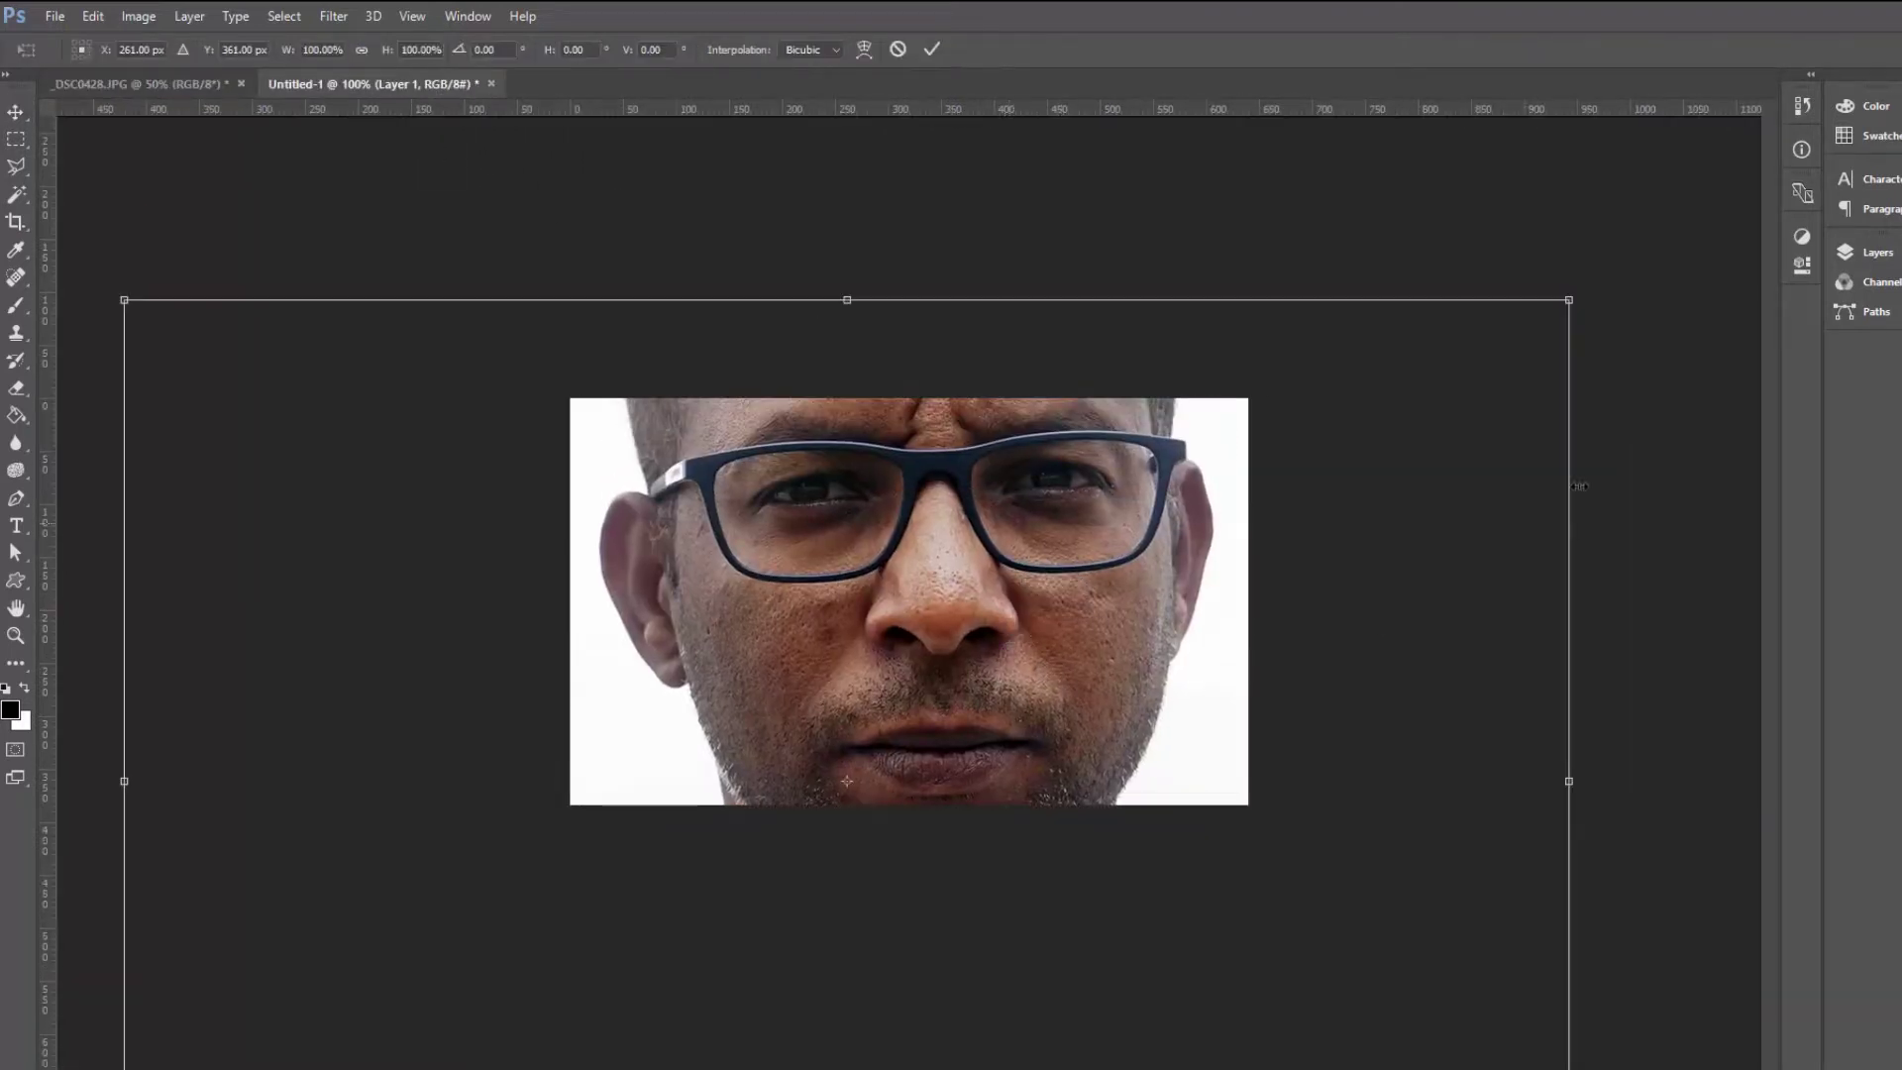
drag(1573, 301, 1011, 673)
drag(846, 788, 1160, 514)
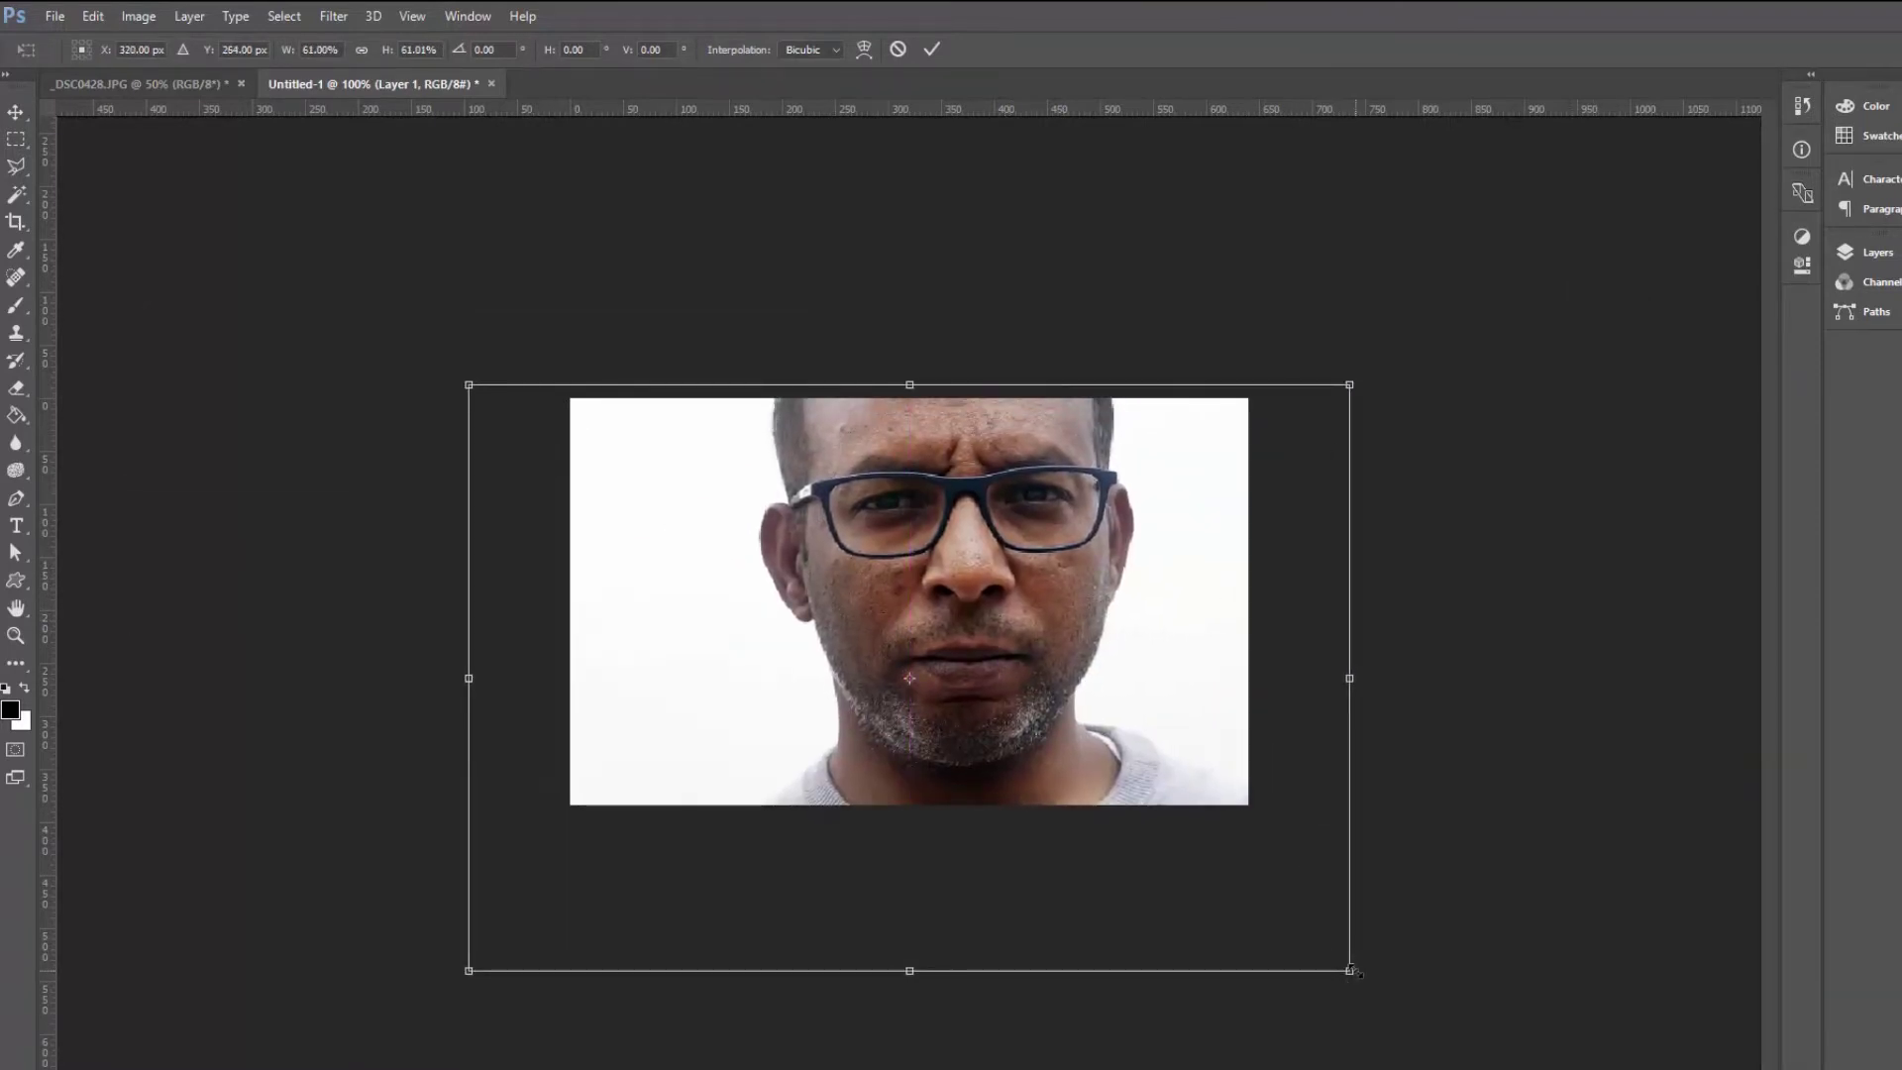
drag(1350, 968, 1180, 849)
drag(1054, 682, 1138, 672)
key(Return)
- Apply Image > Adjustments > Desaturate to the placed portrait
click(139, 16)
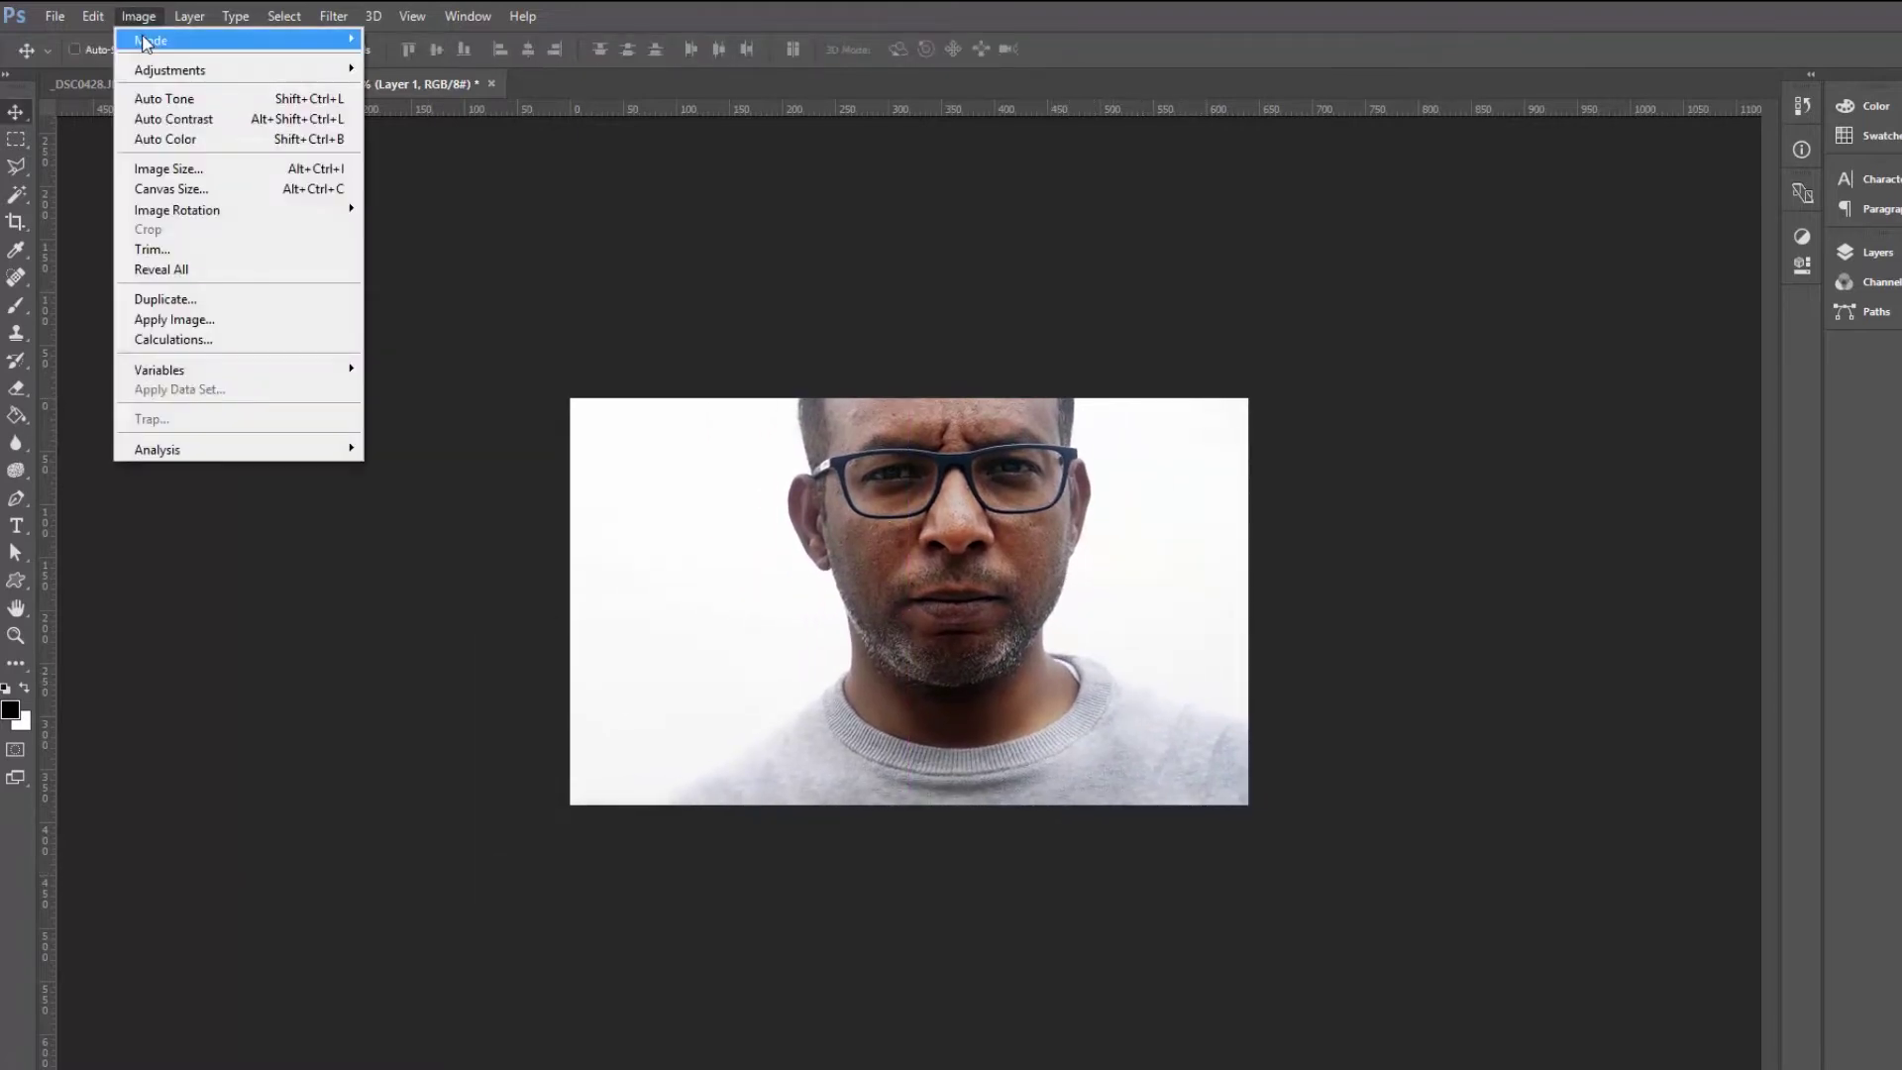
mouse_move(147, 41)
mouse_move(183, 71)
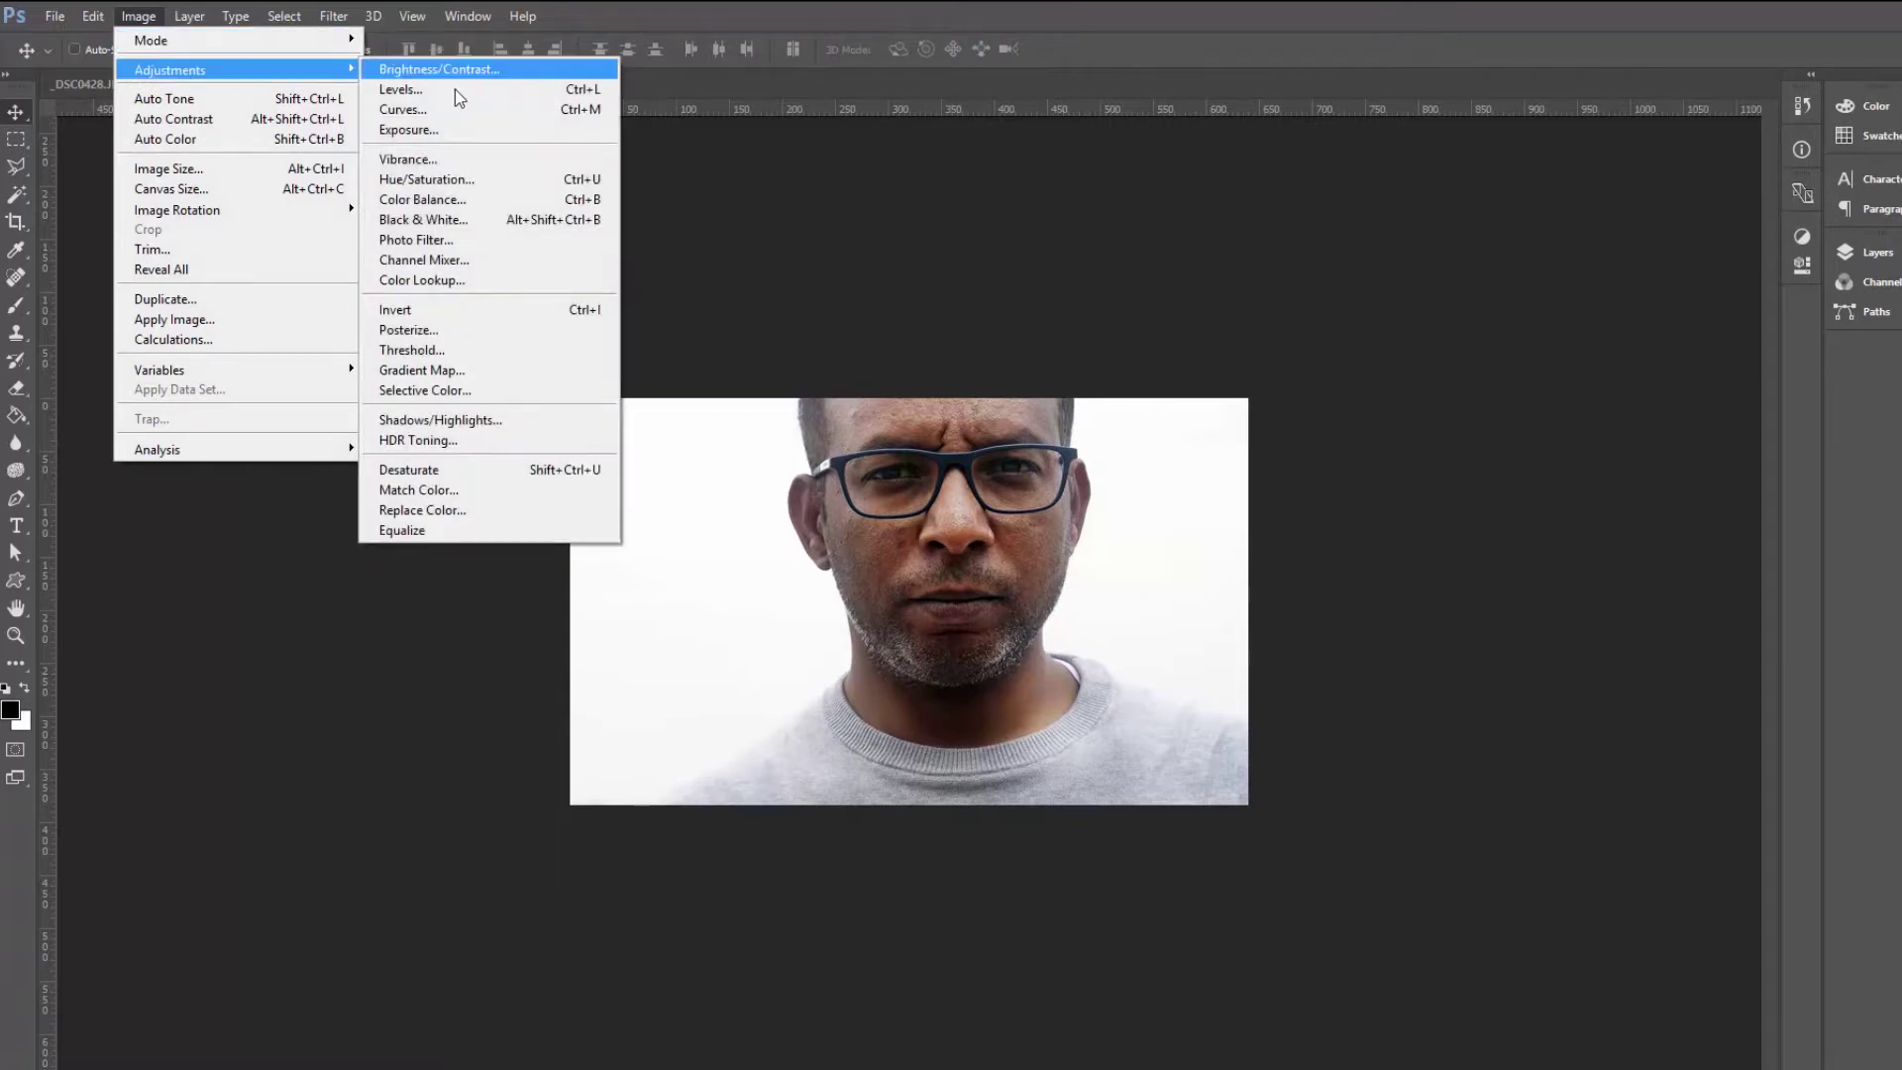
click(436, 469)
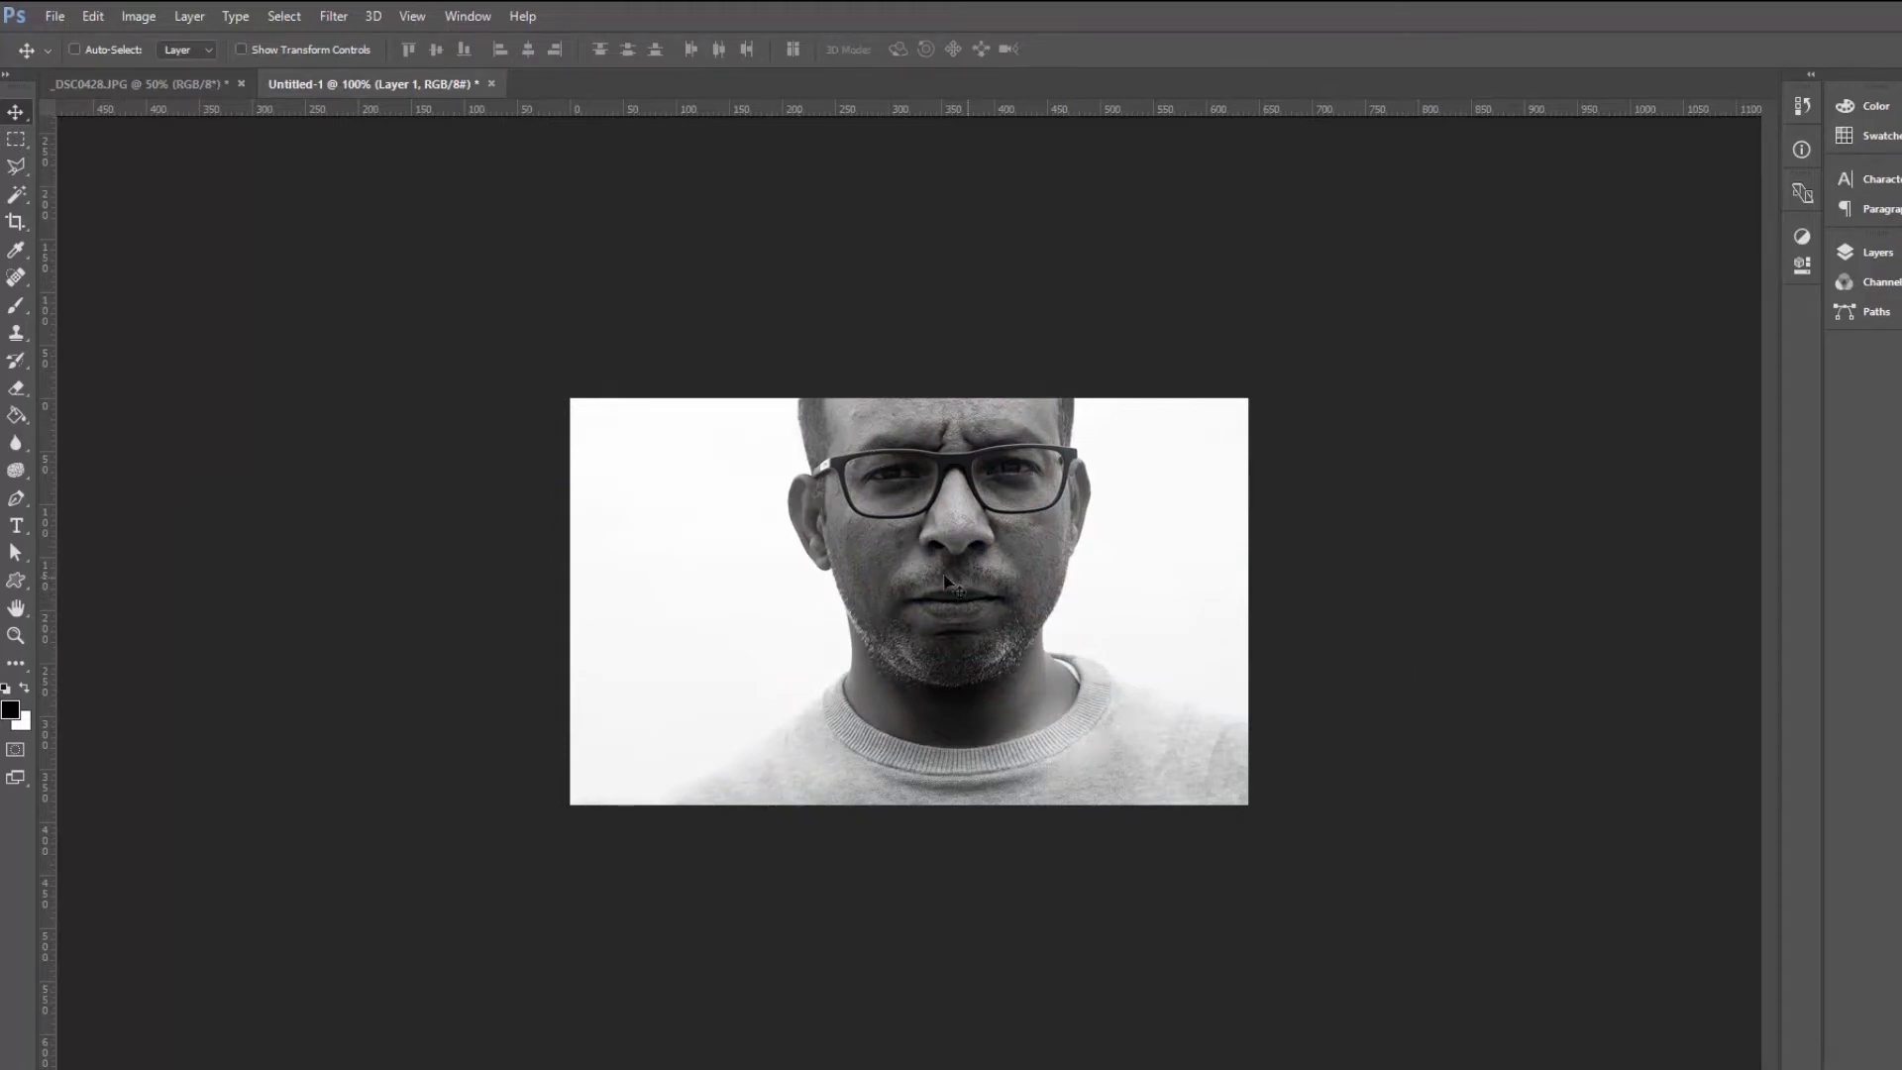
click(147, 16)
mouse_move(172, 71)
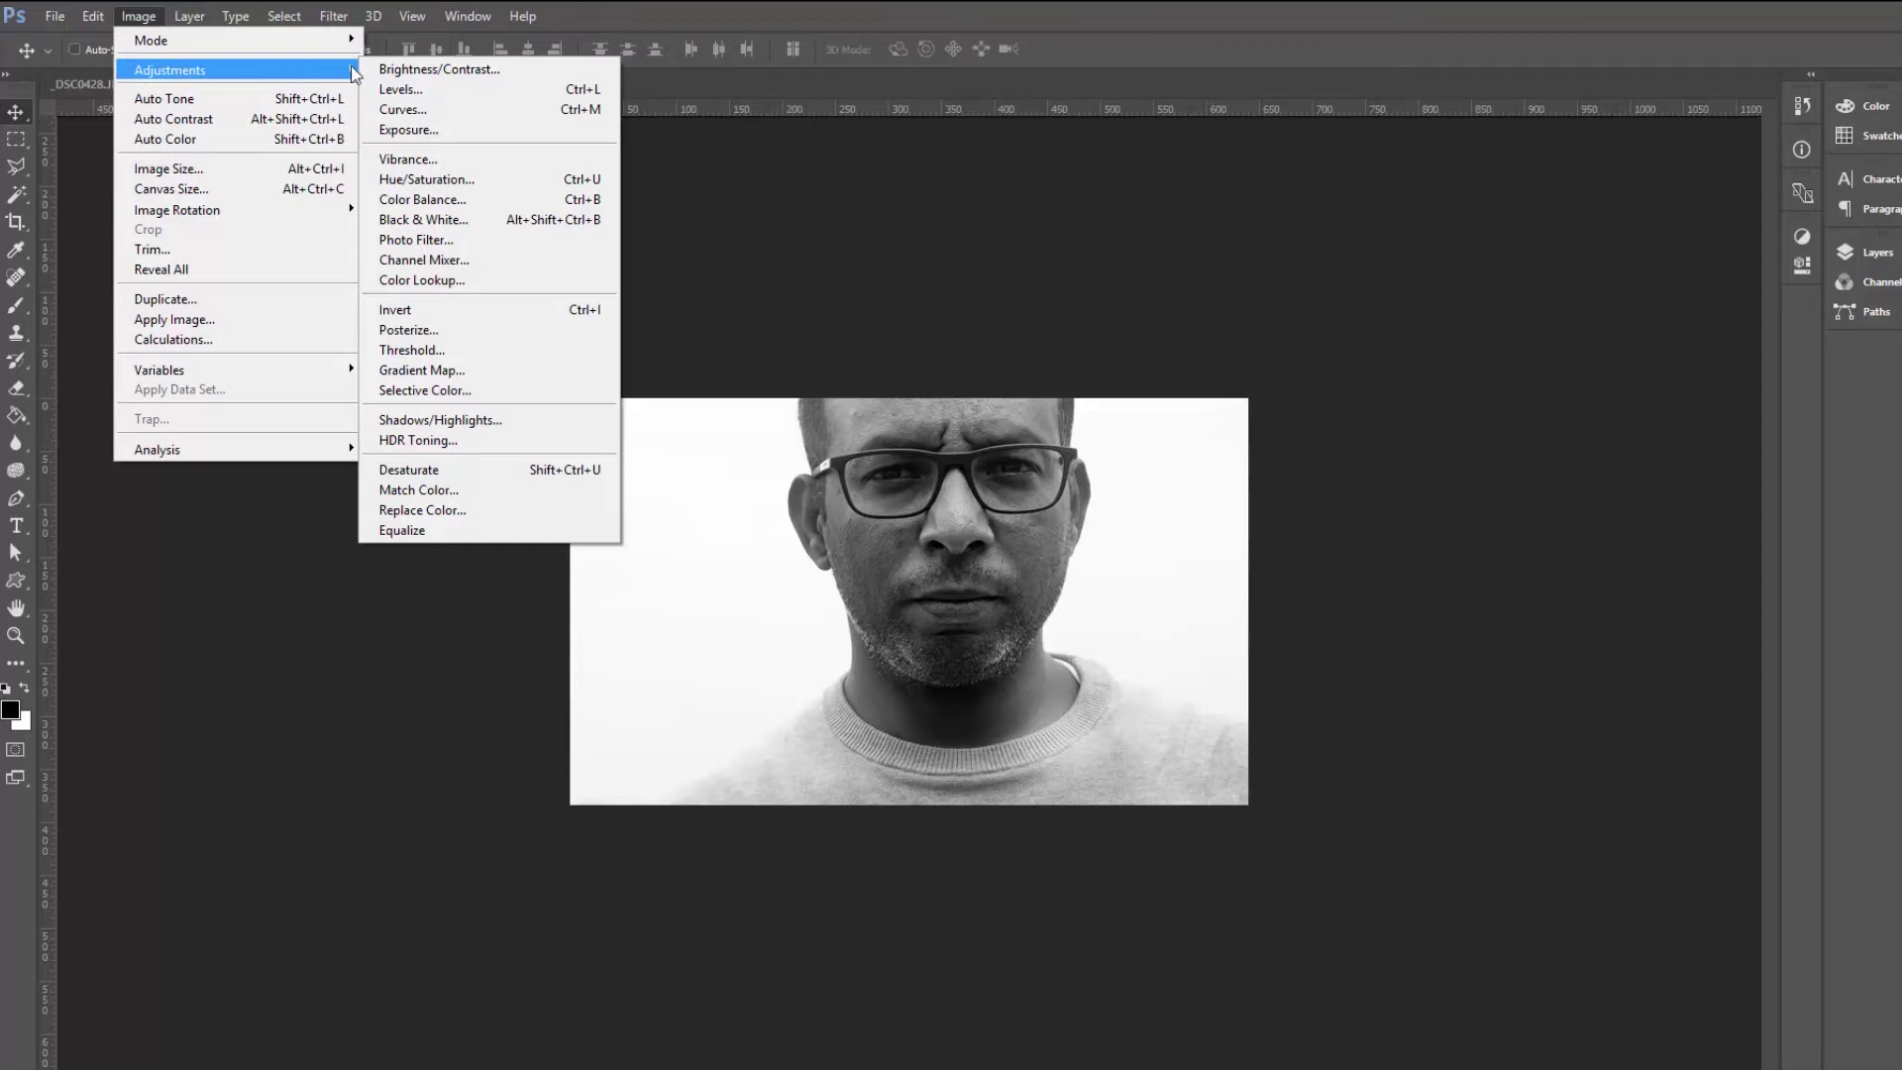
- Posterize the portrait to 8 levels
click(453, 340)
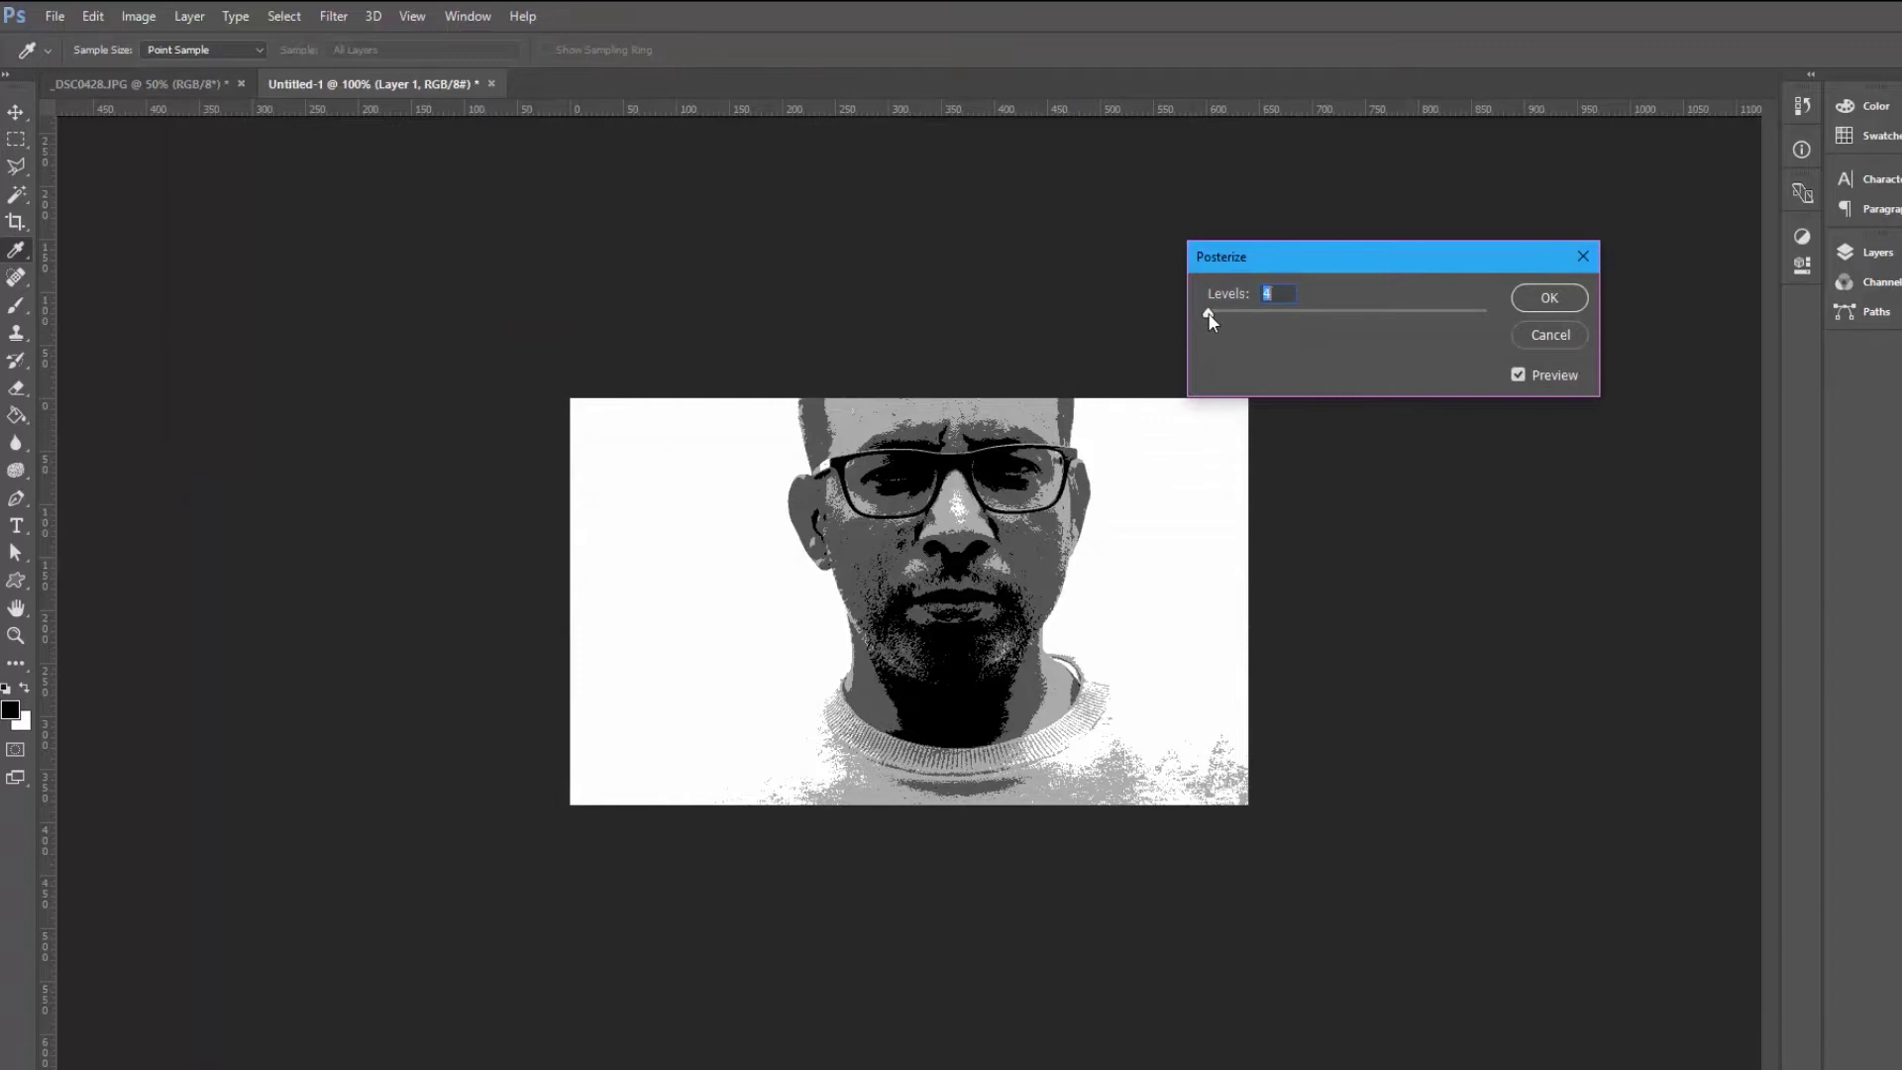
drag(1210, 313, 1222, 316)
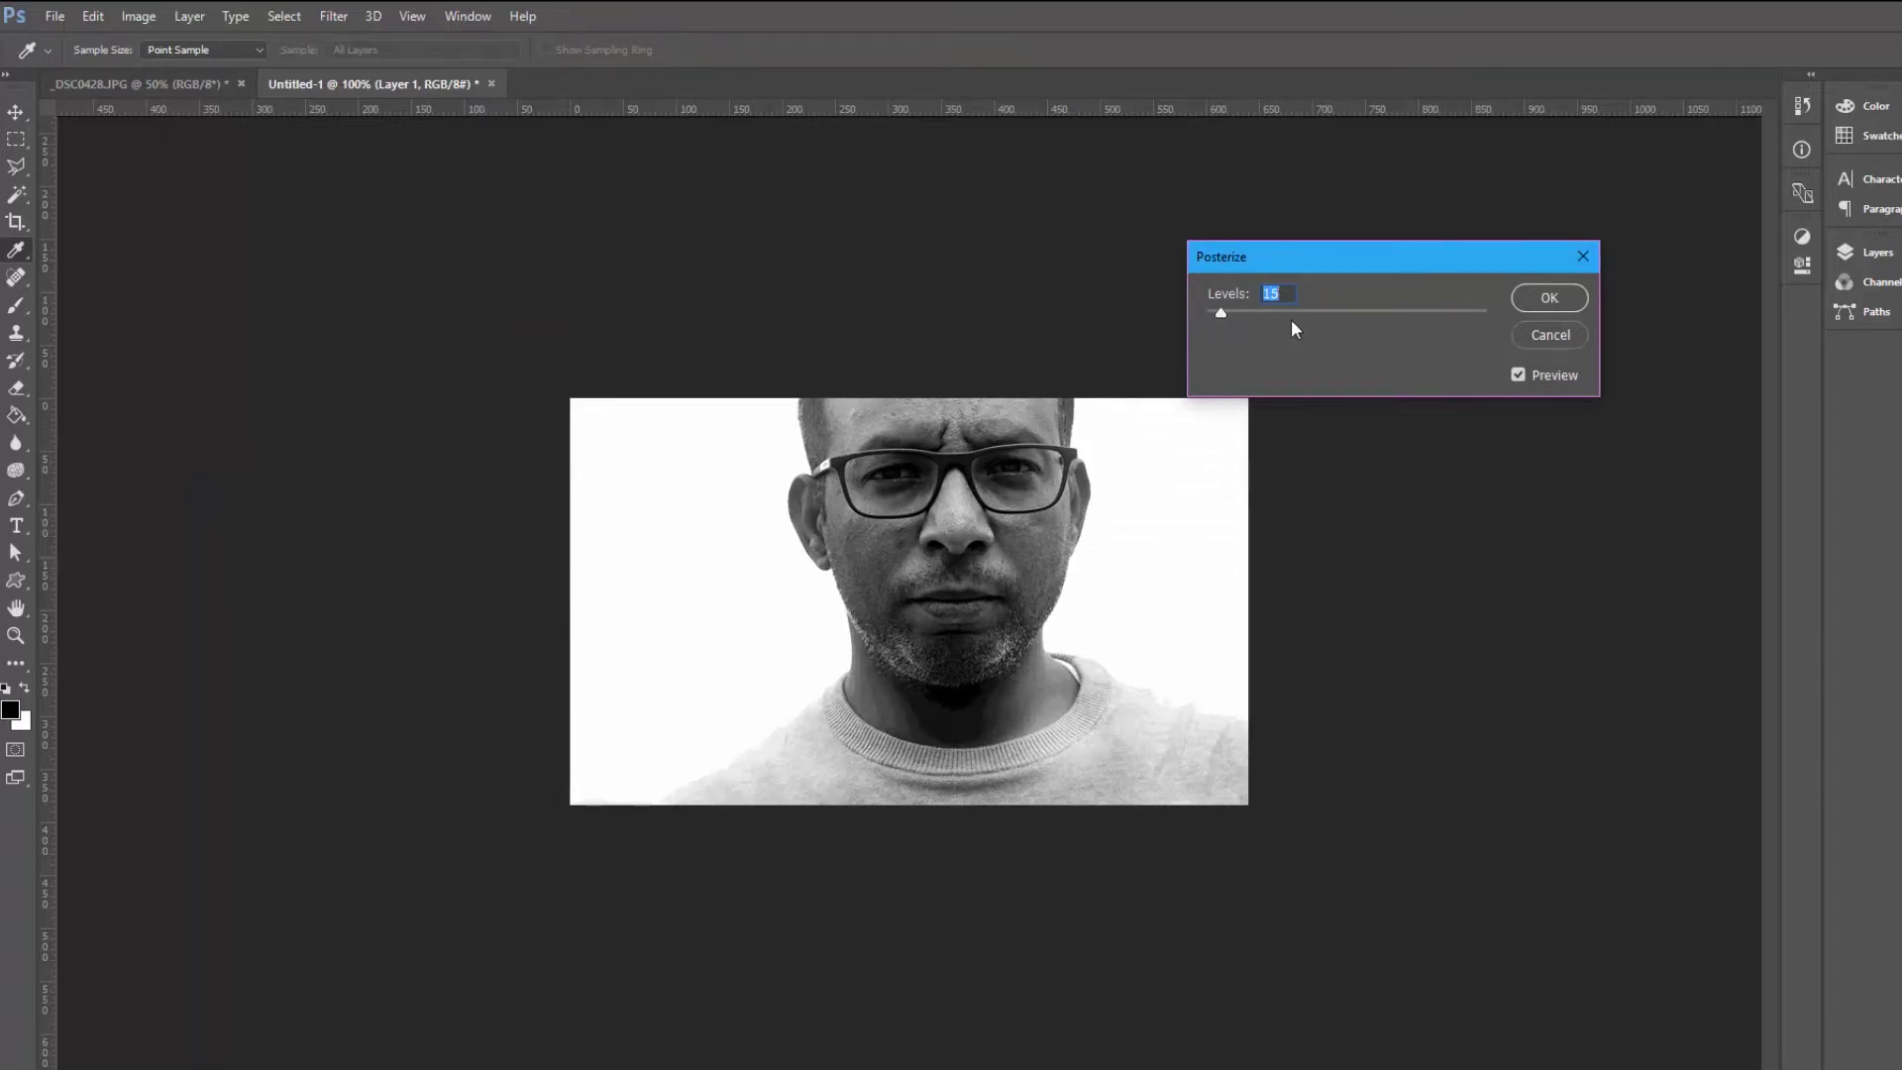
text(8)
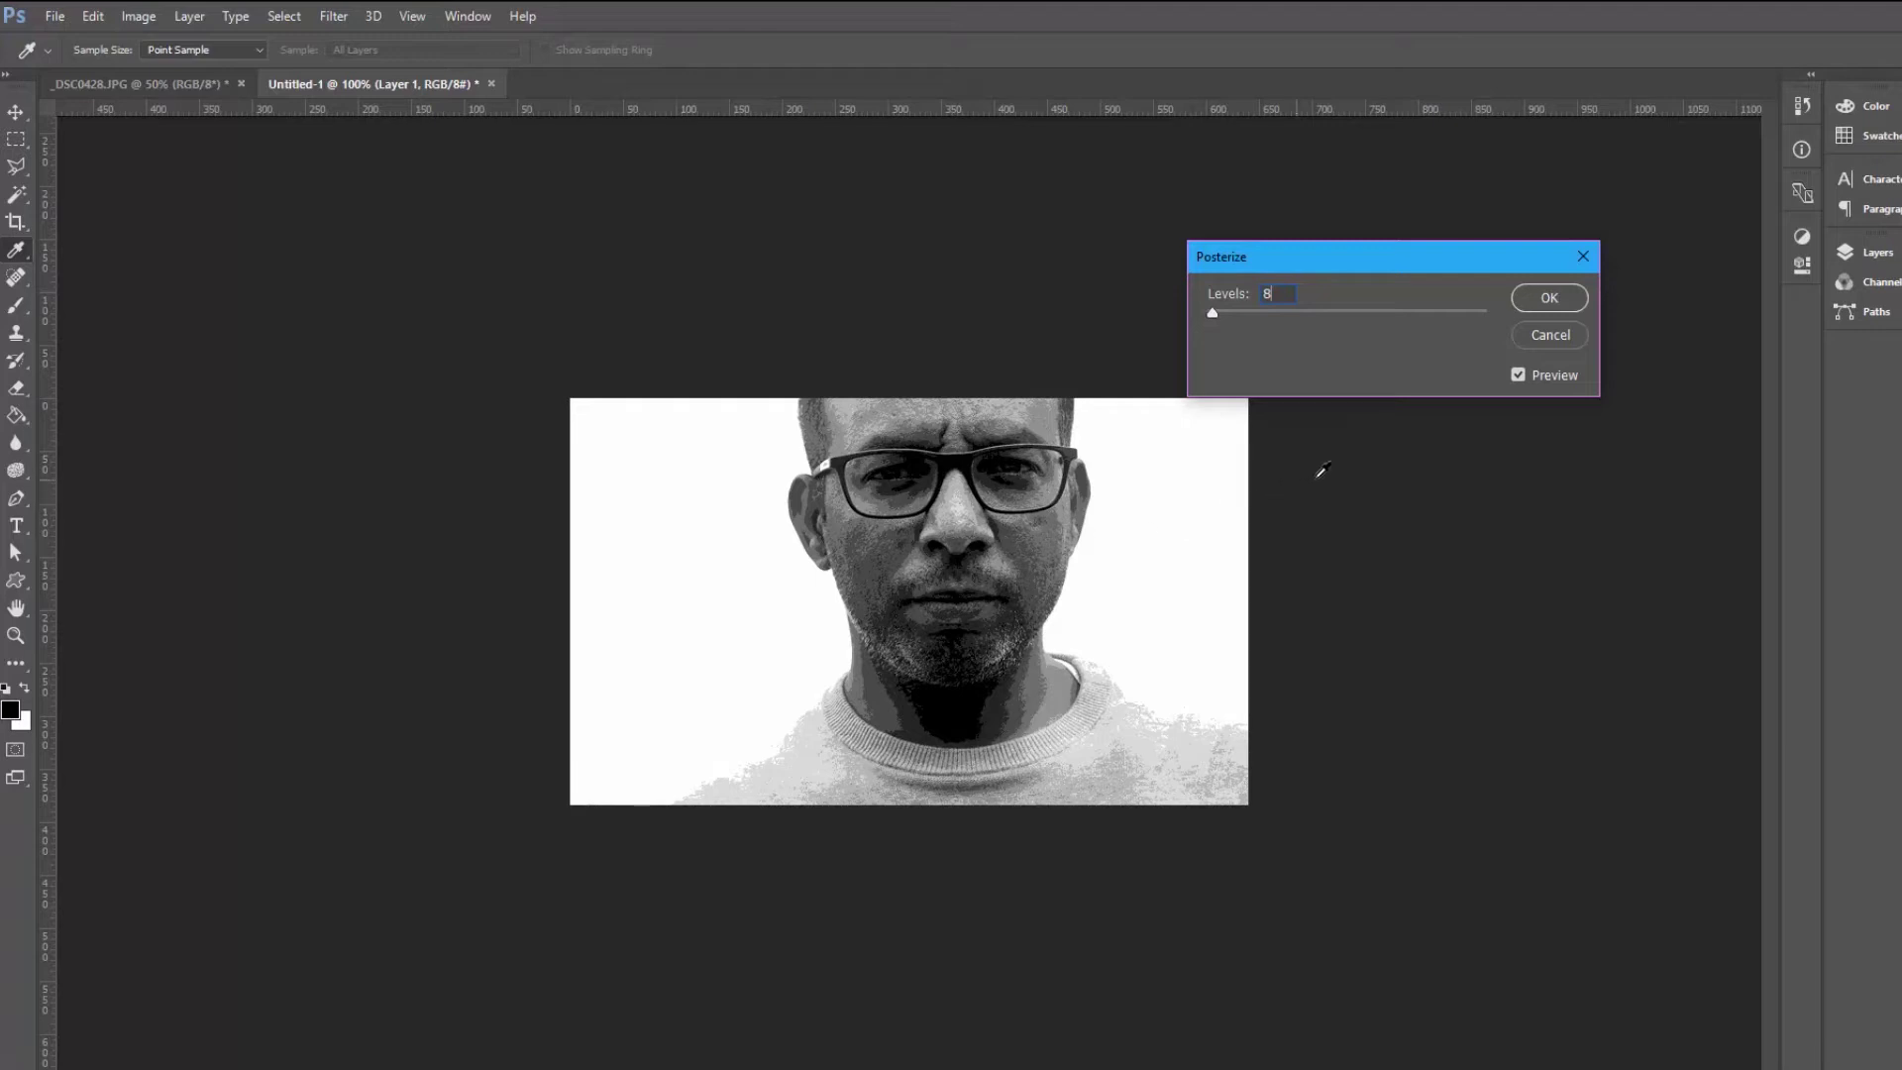
click(1550, 299)
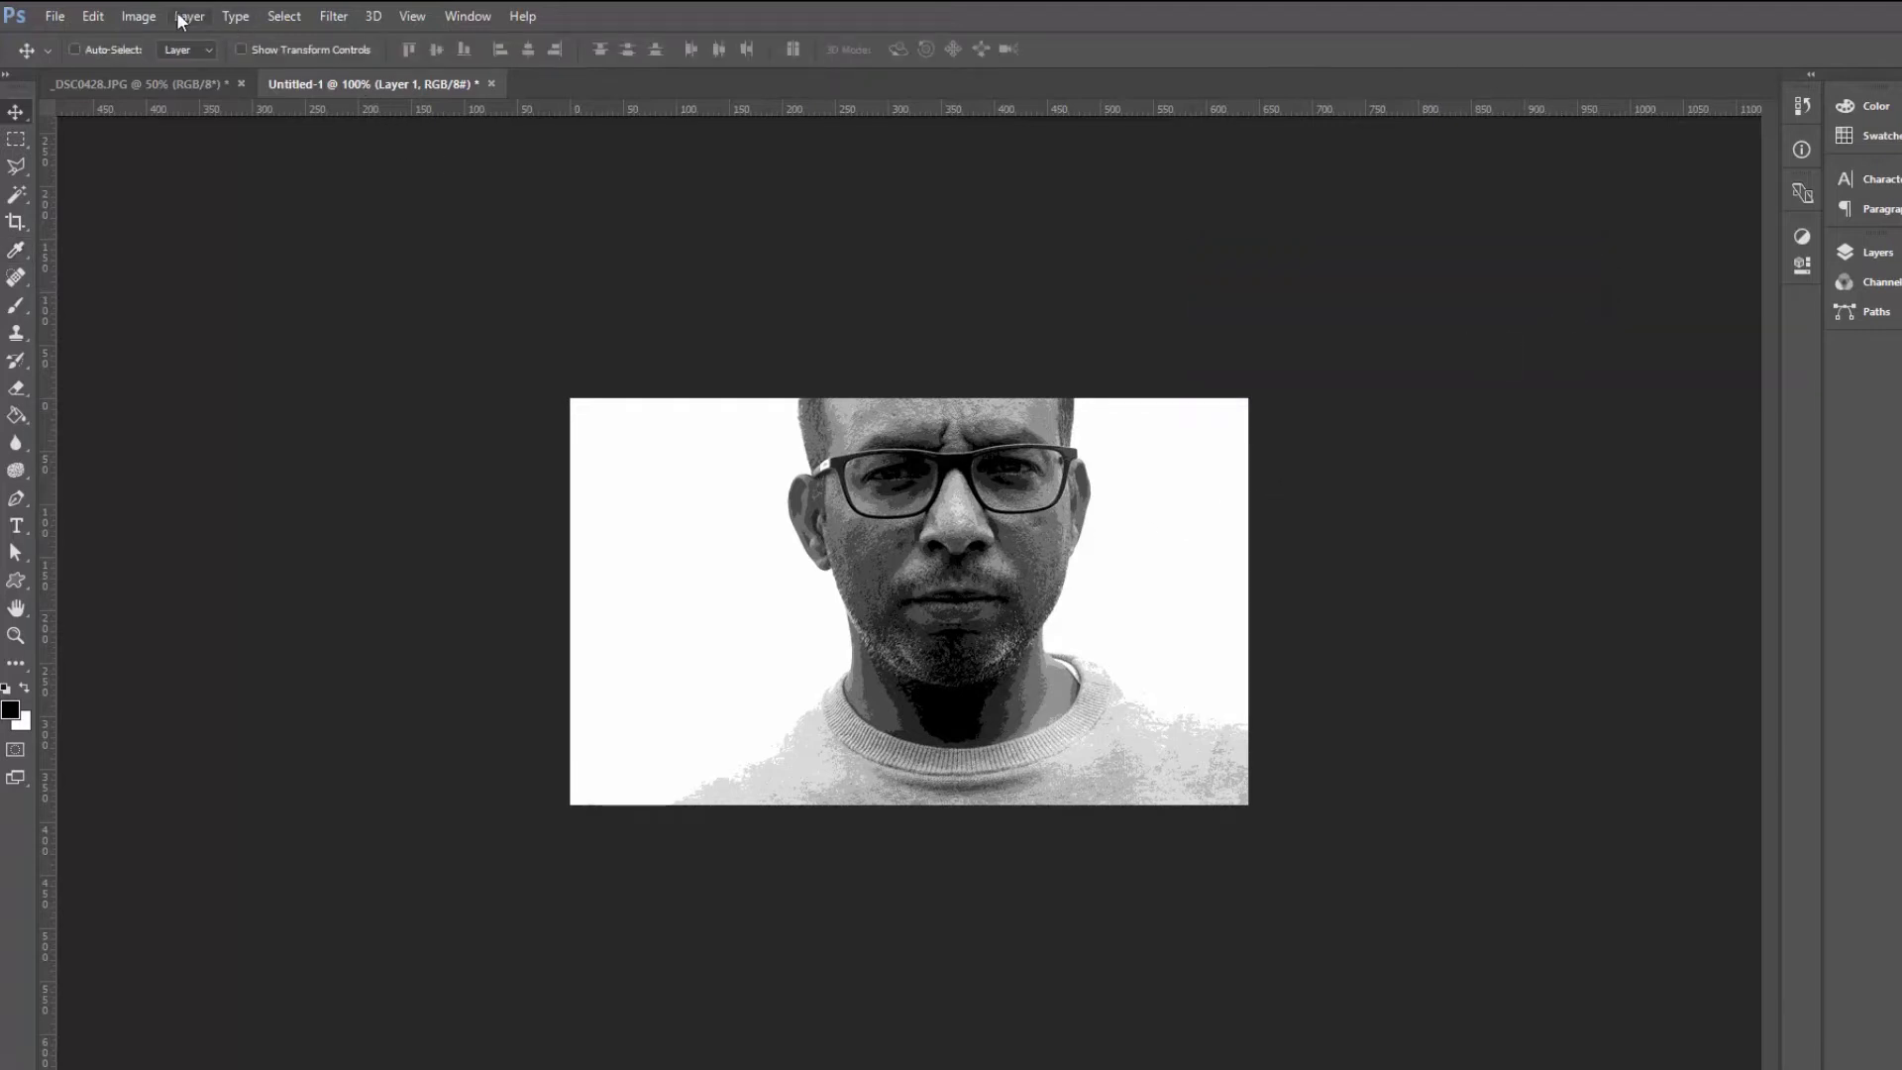
- Convert the image to Grayscale mode, flattening layers and discarding colour
click(139, 16)
mouse_move(151, 40)
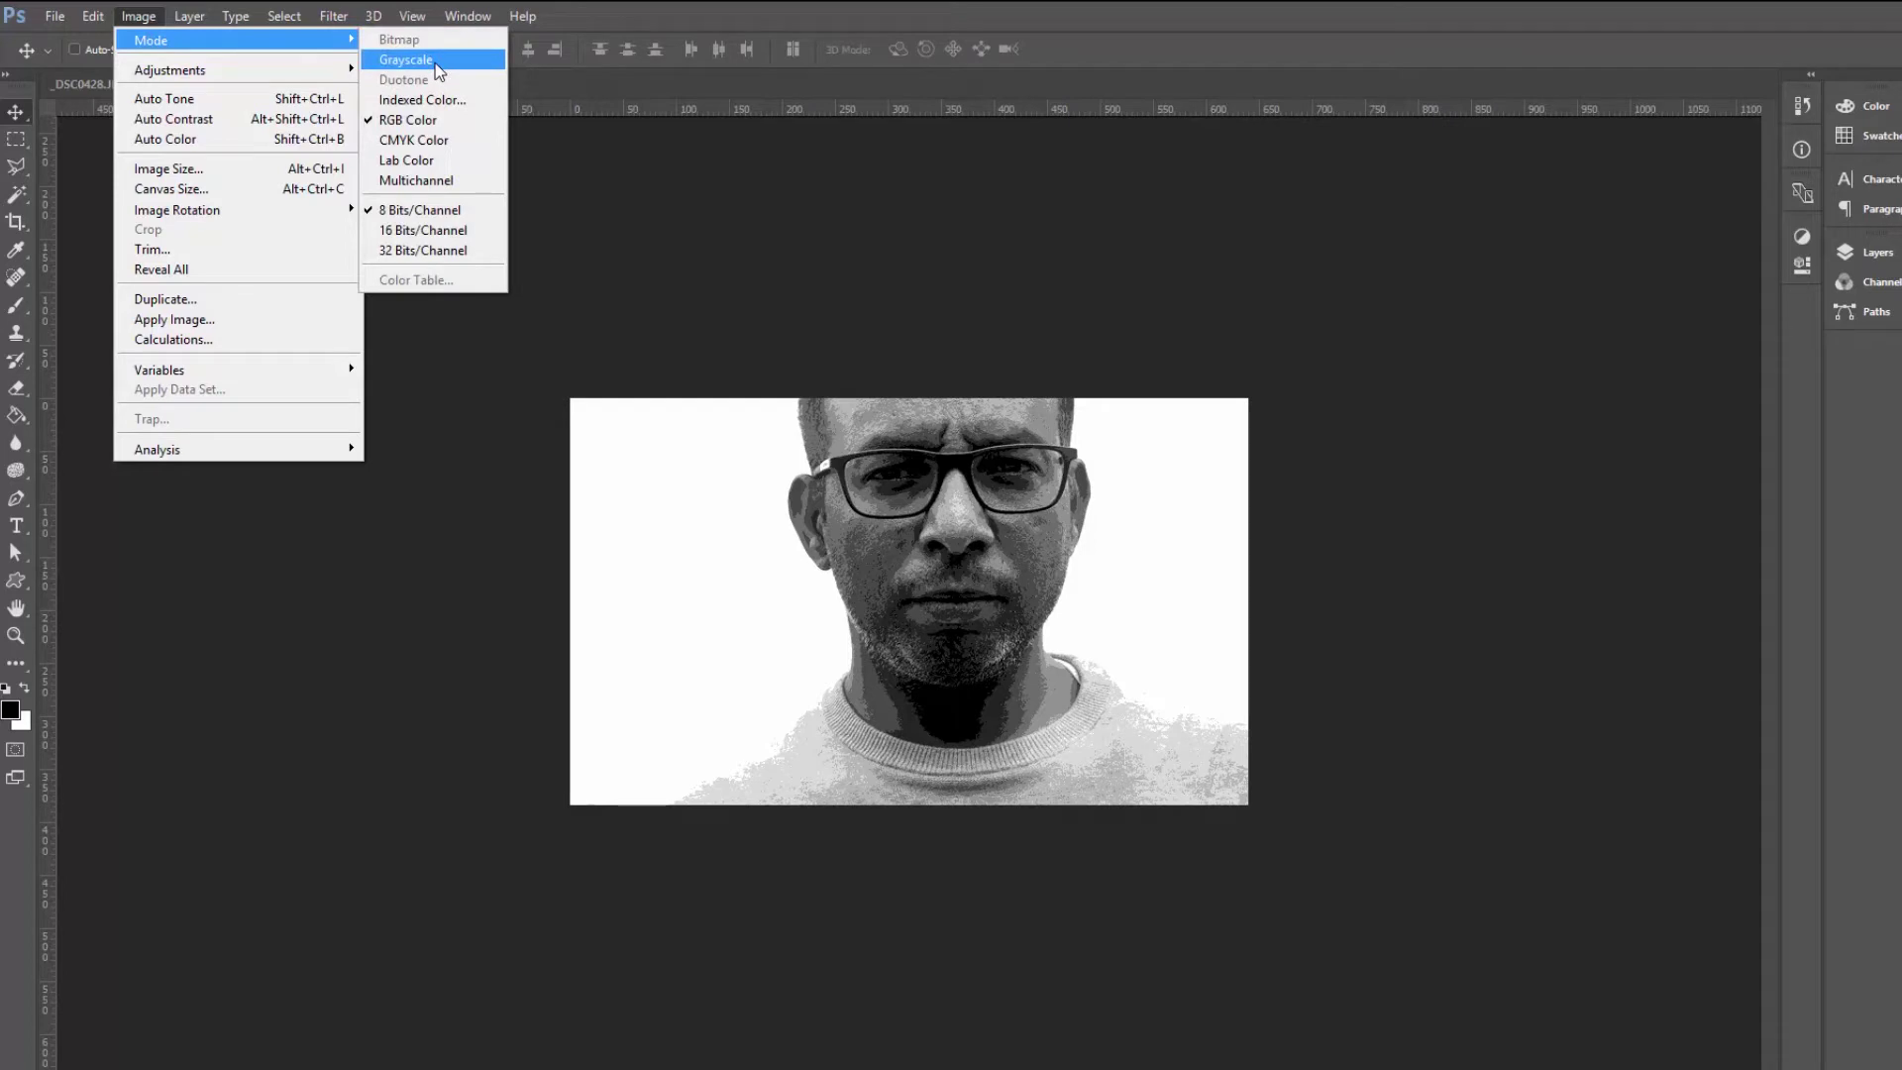
click(435, 62)
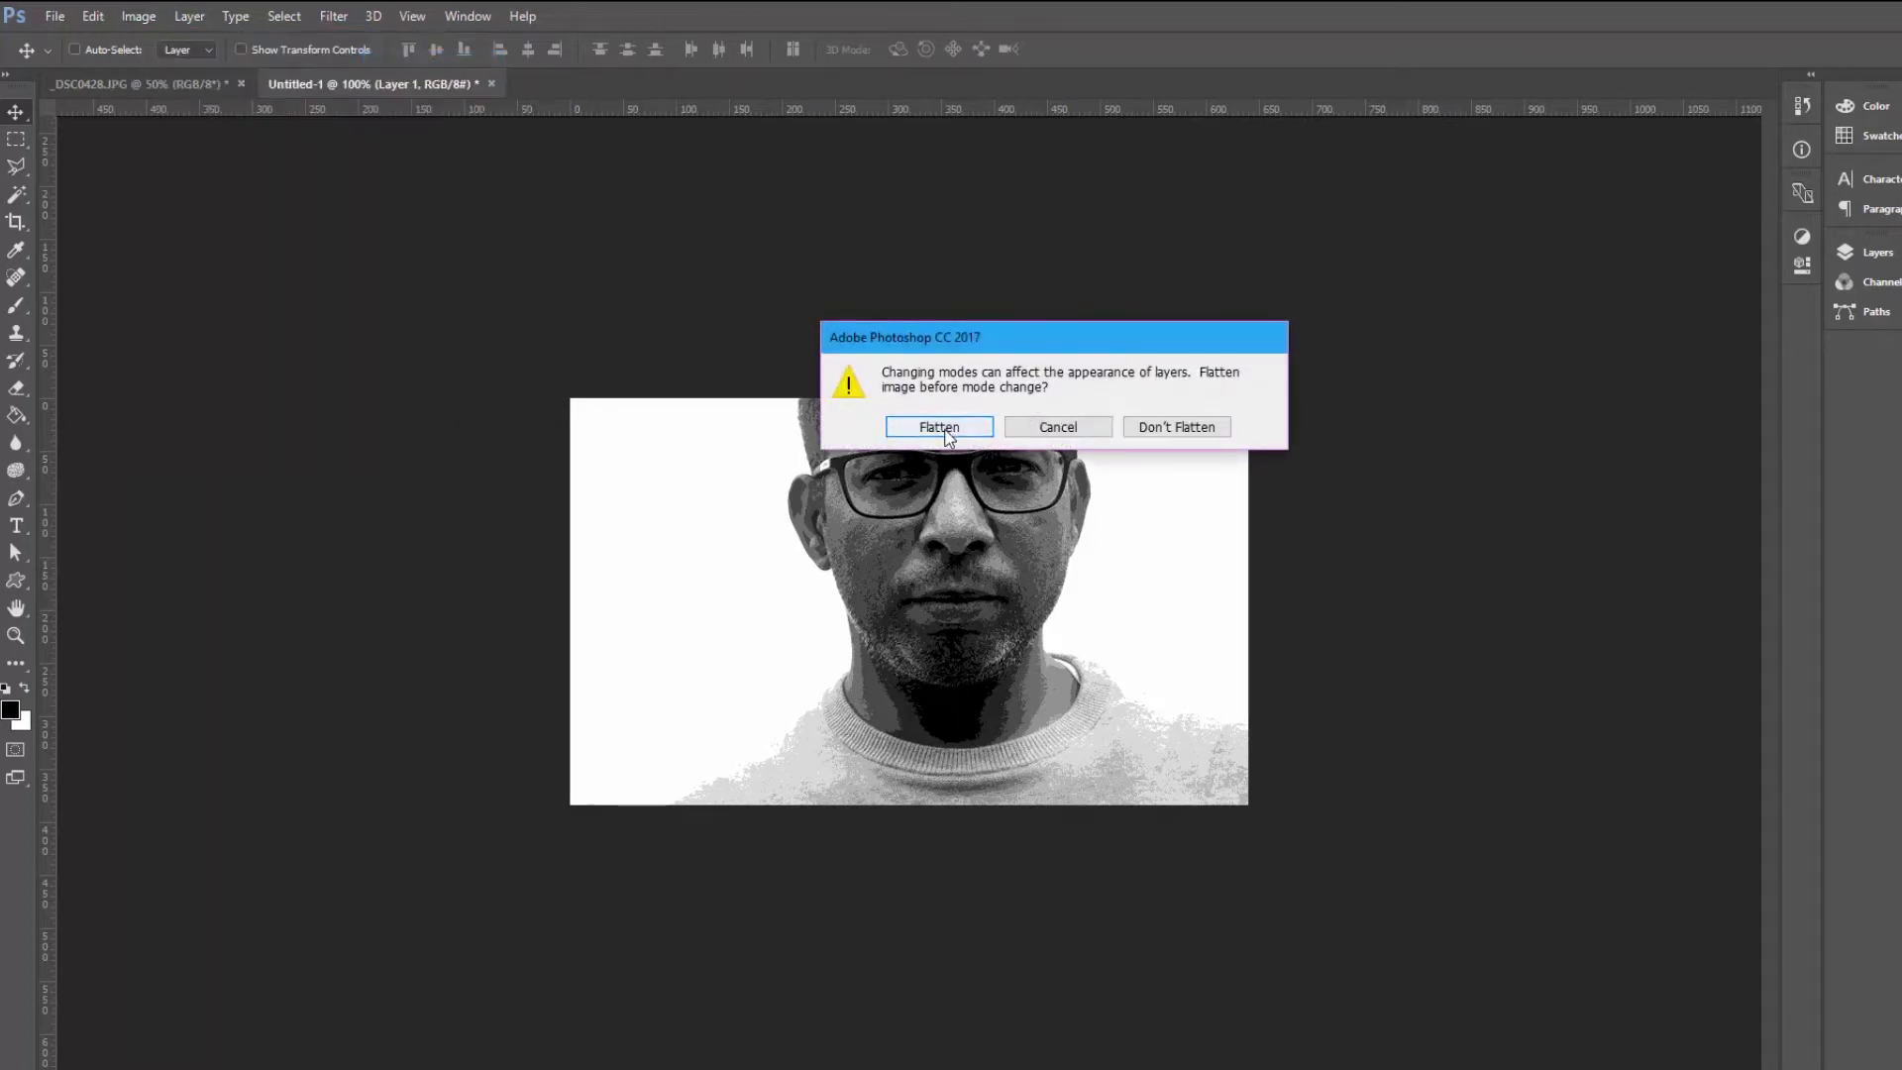
click(946, 432)
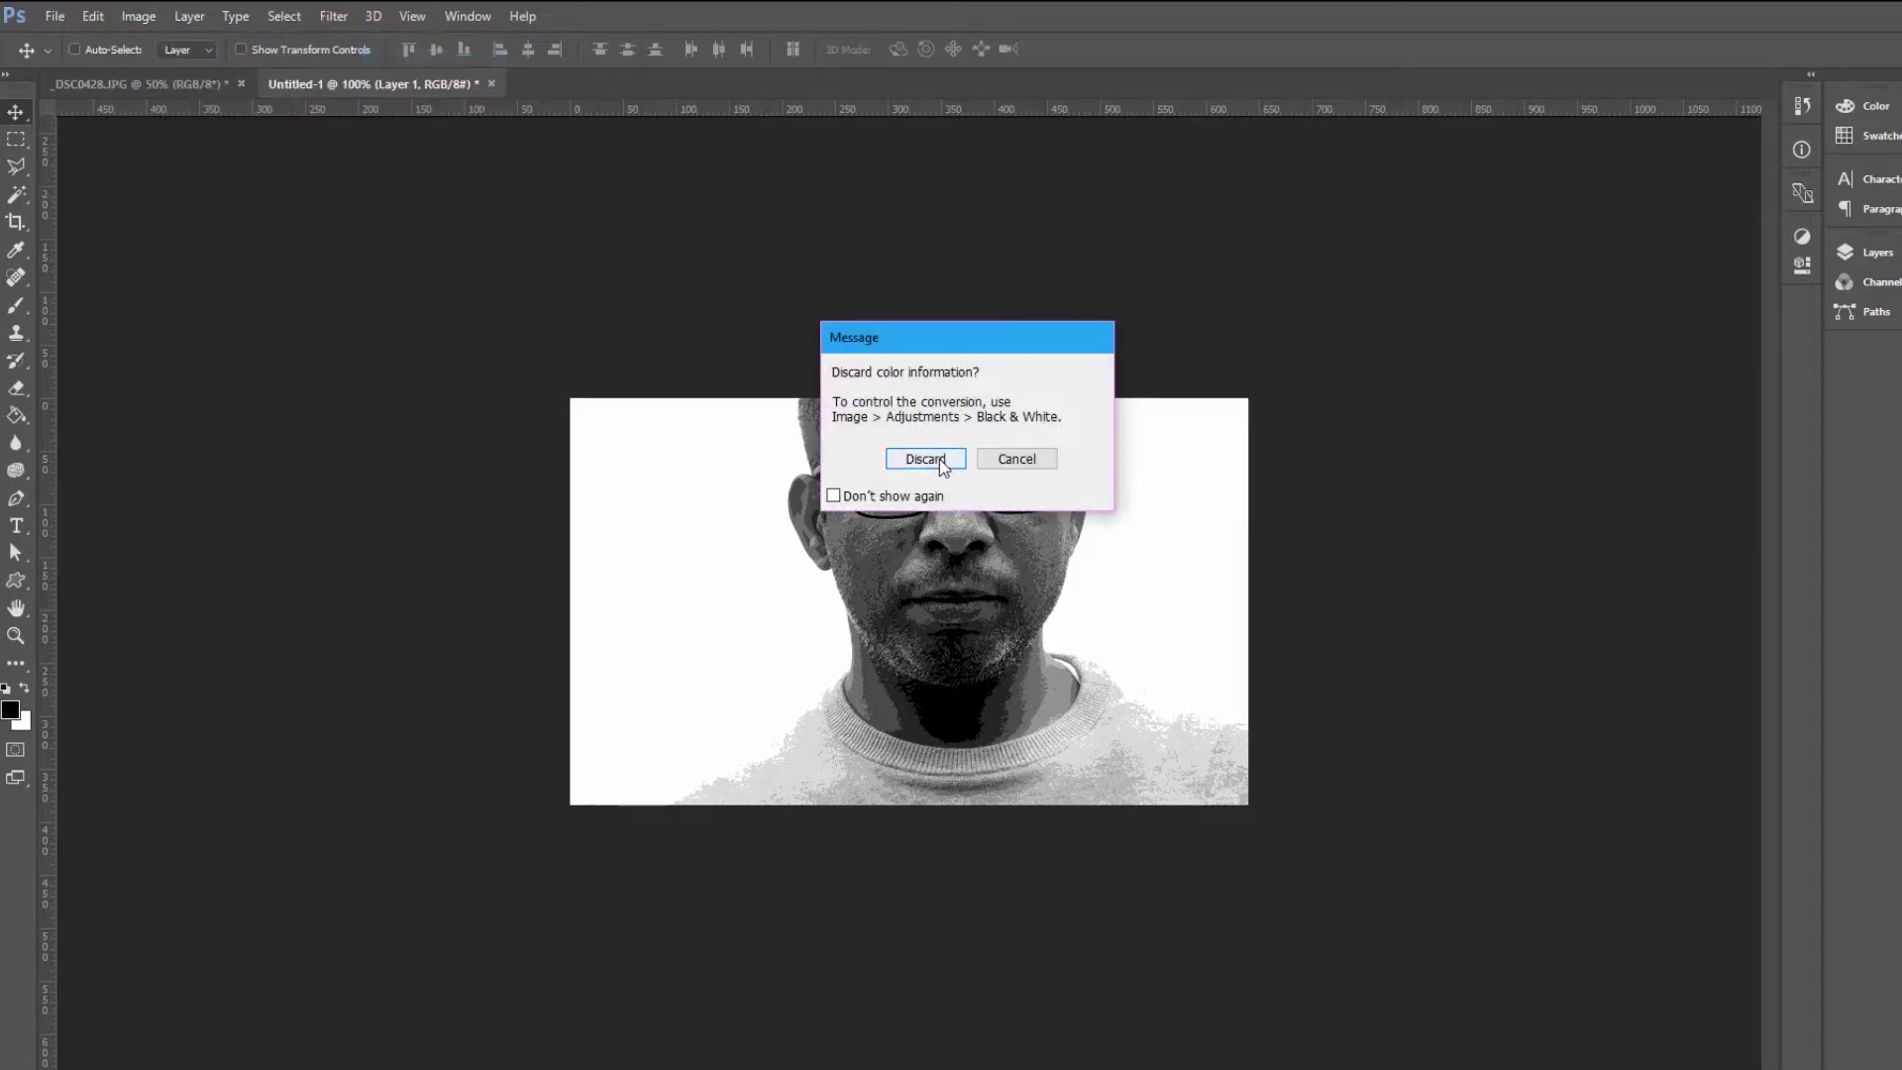
click(925, 459)
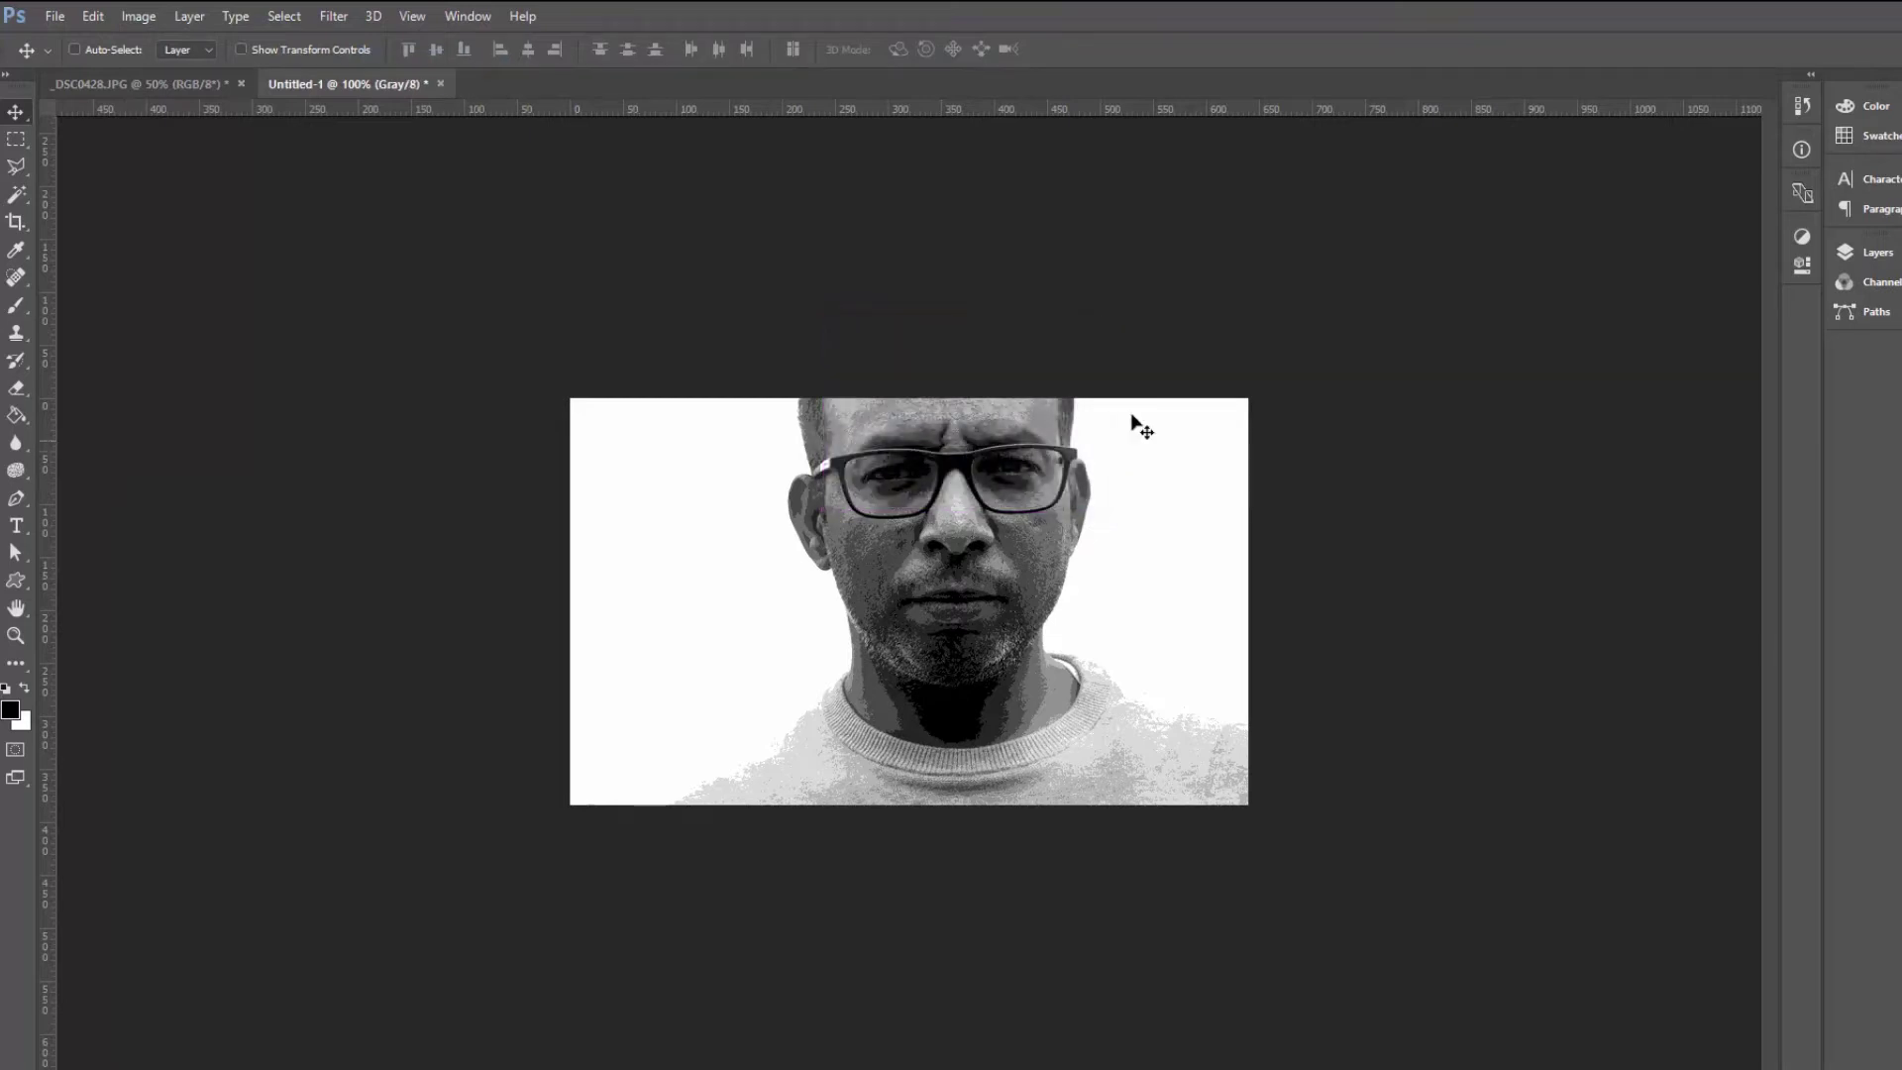
- Convert the grayscale image to Bitmap mode with the default settings
click(140, 22)
mouse_move(141, 43)
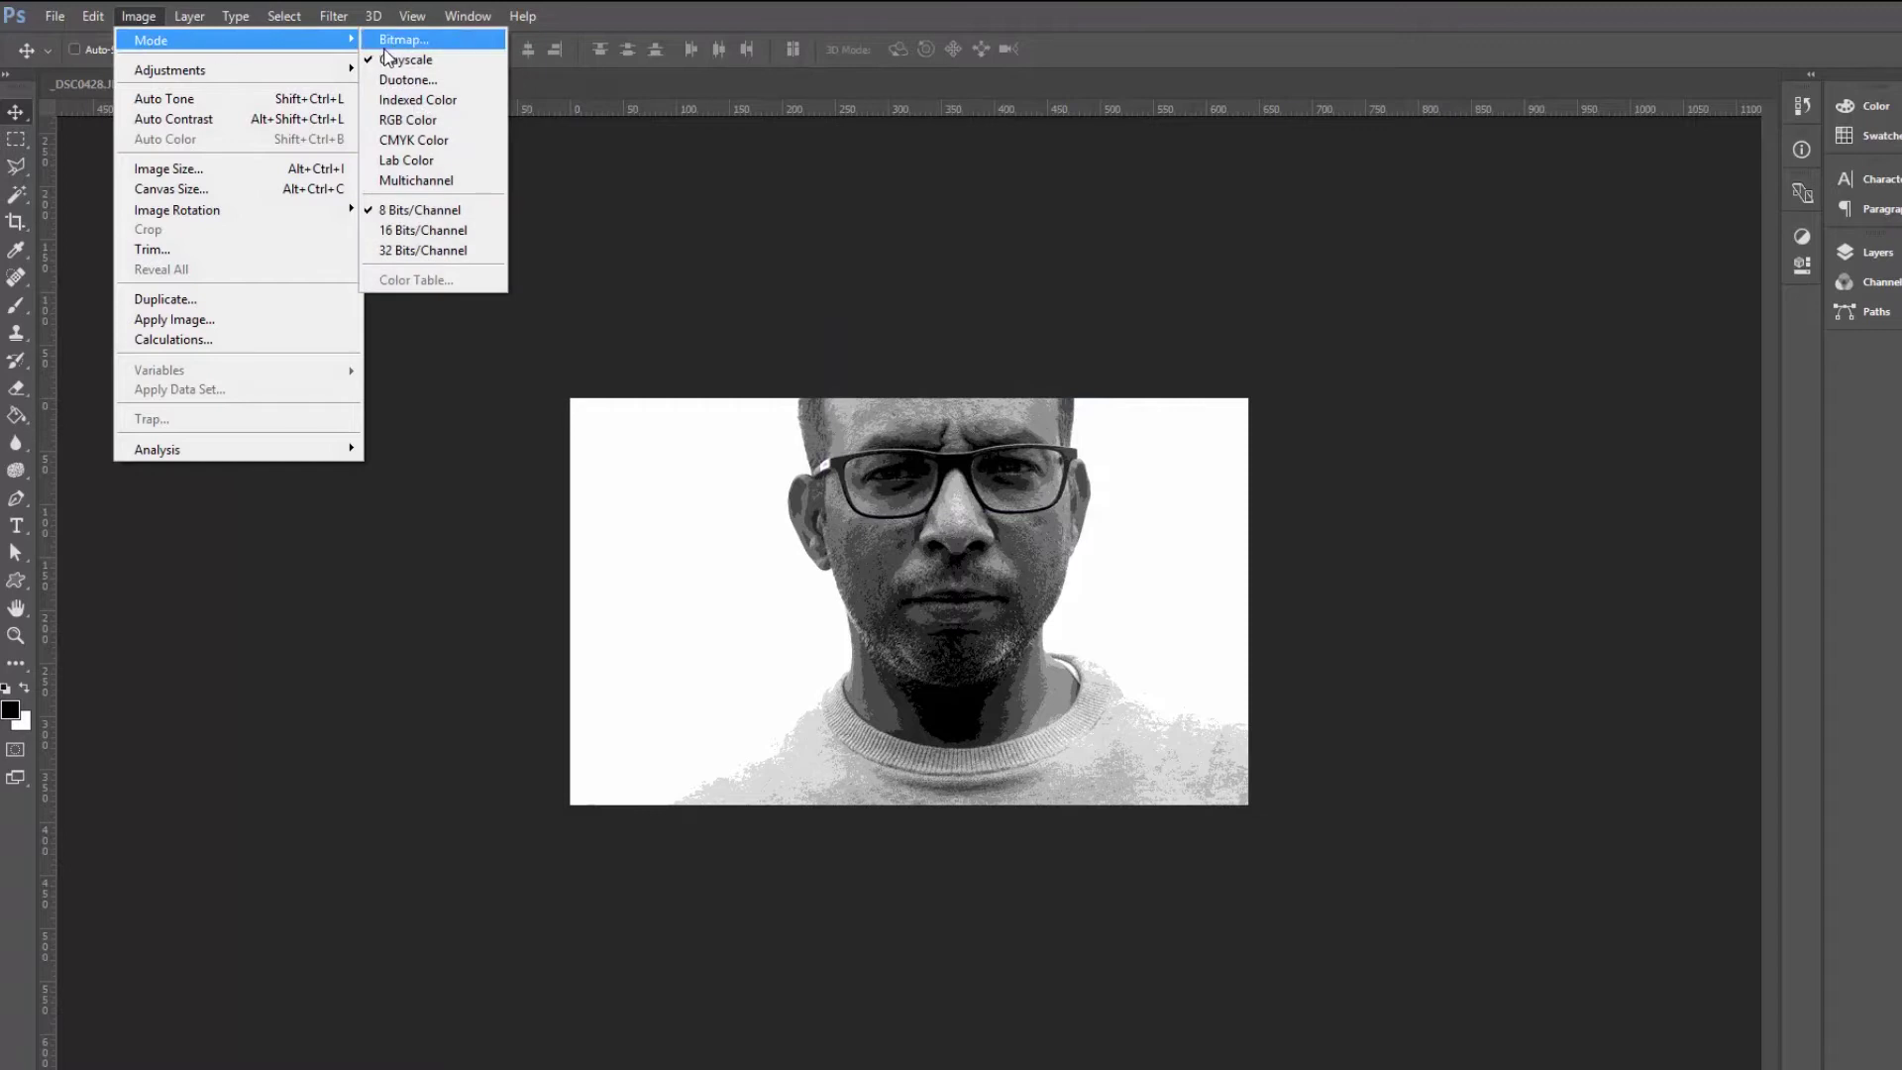
click(414, 41)
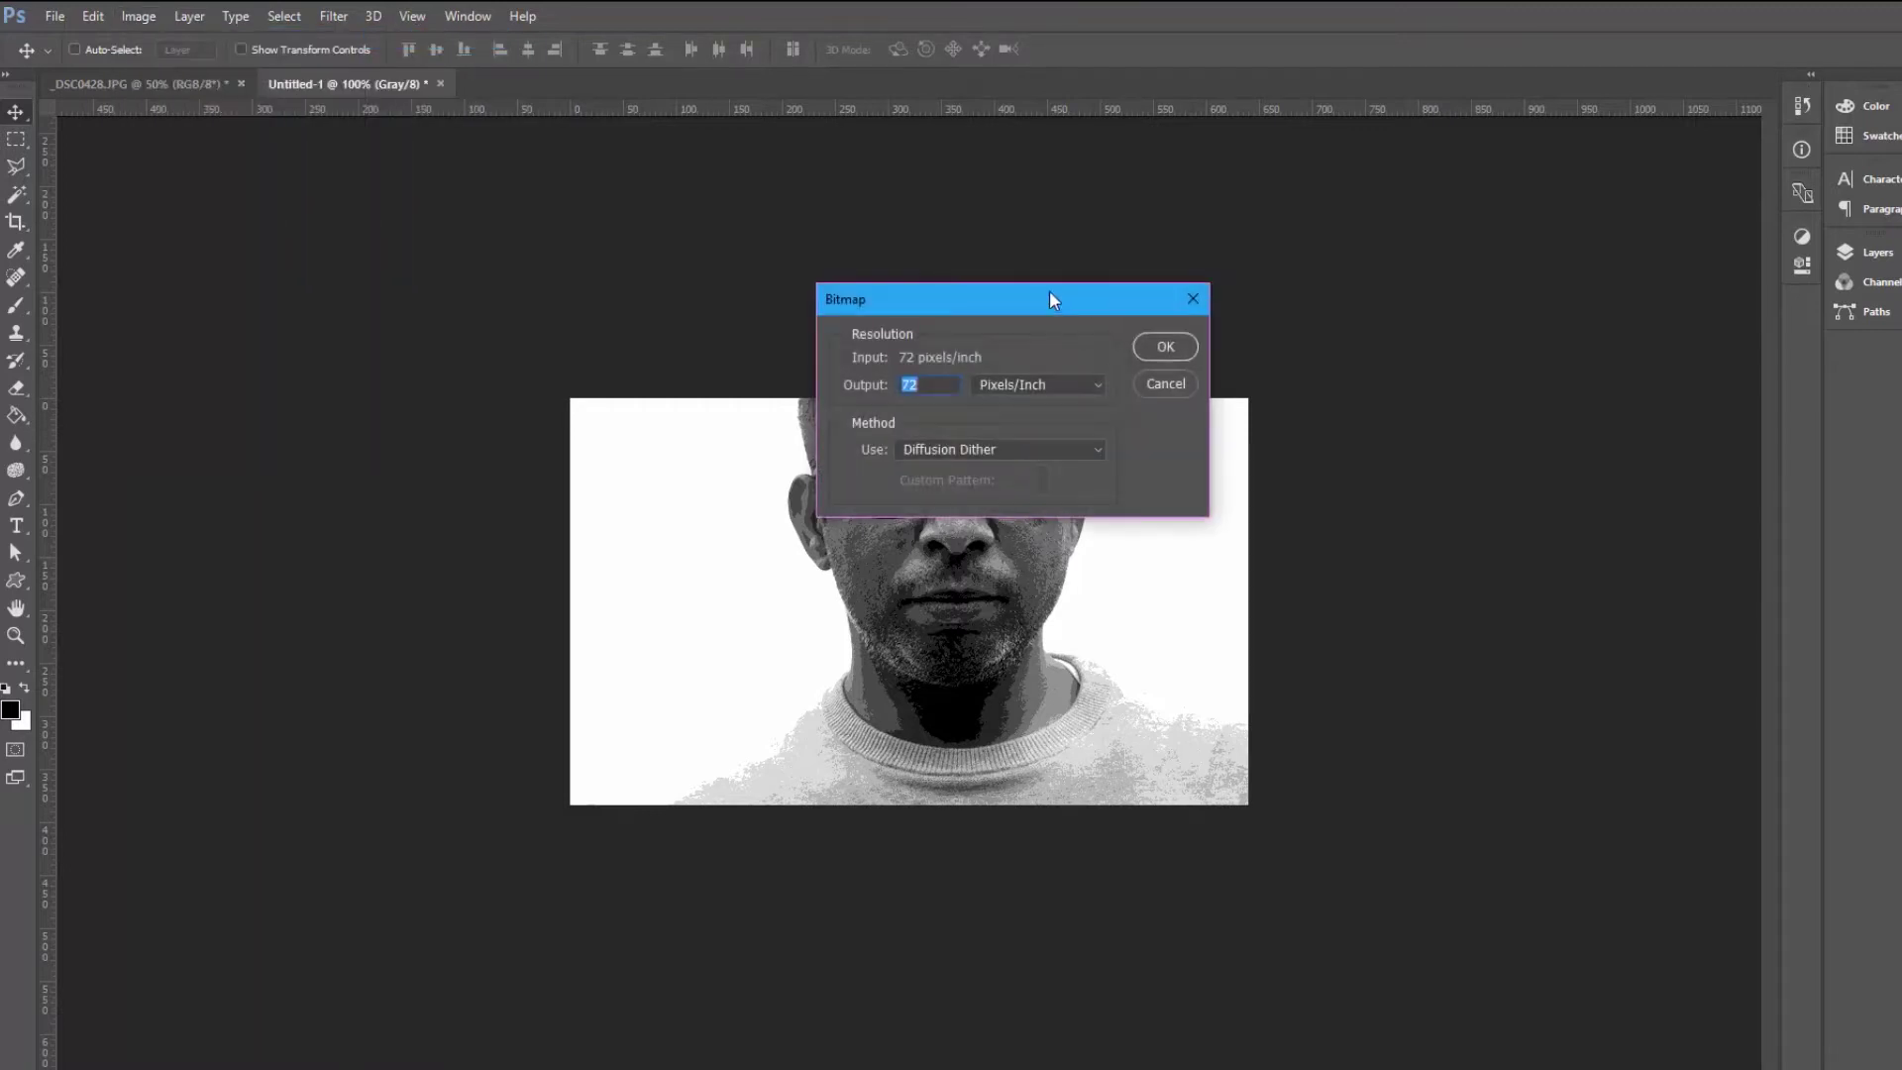
drag(1051, 297, 1431, 519)
click(1532, 565)
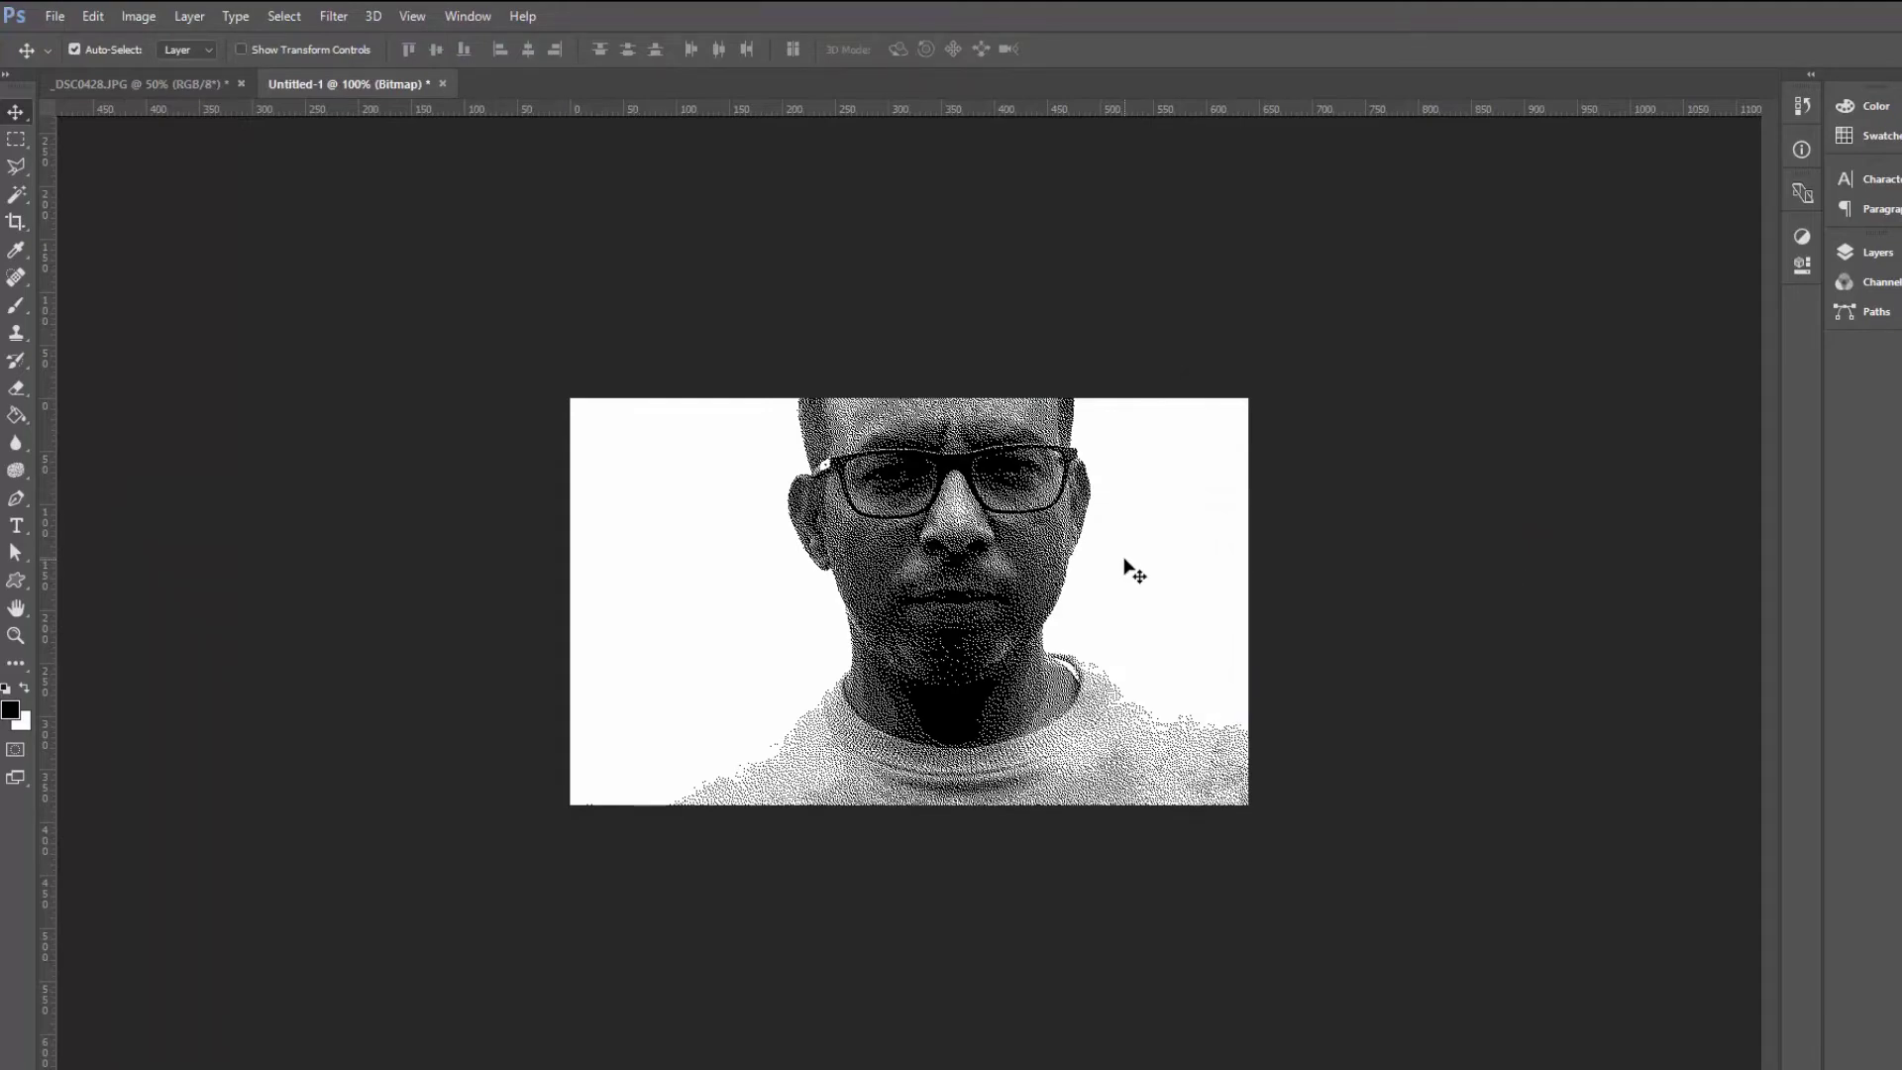
- Zoom in to inspect the dither pattern, then undo the Bitmap conversion
key(ctrl+plus)
key(ctrl+plus)
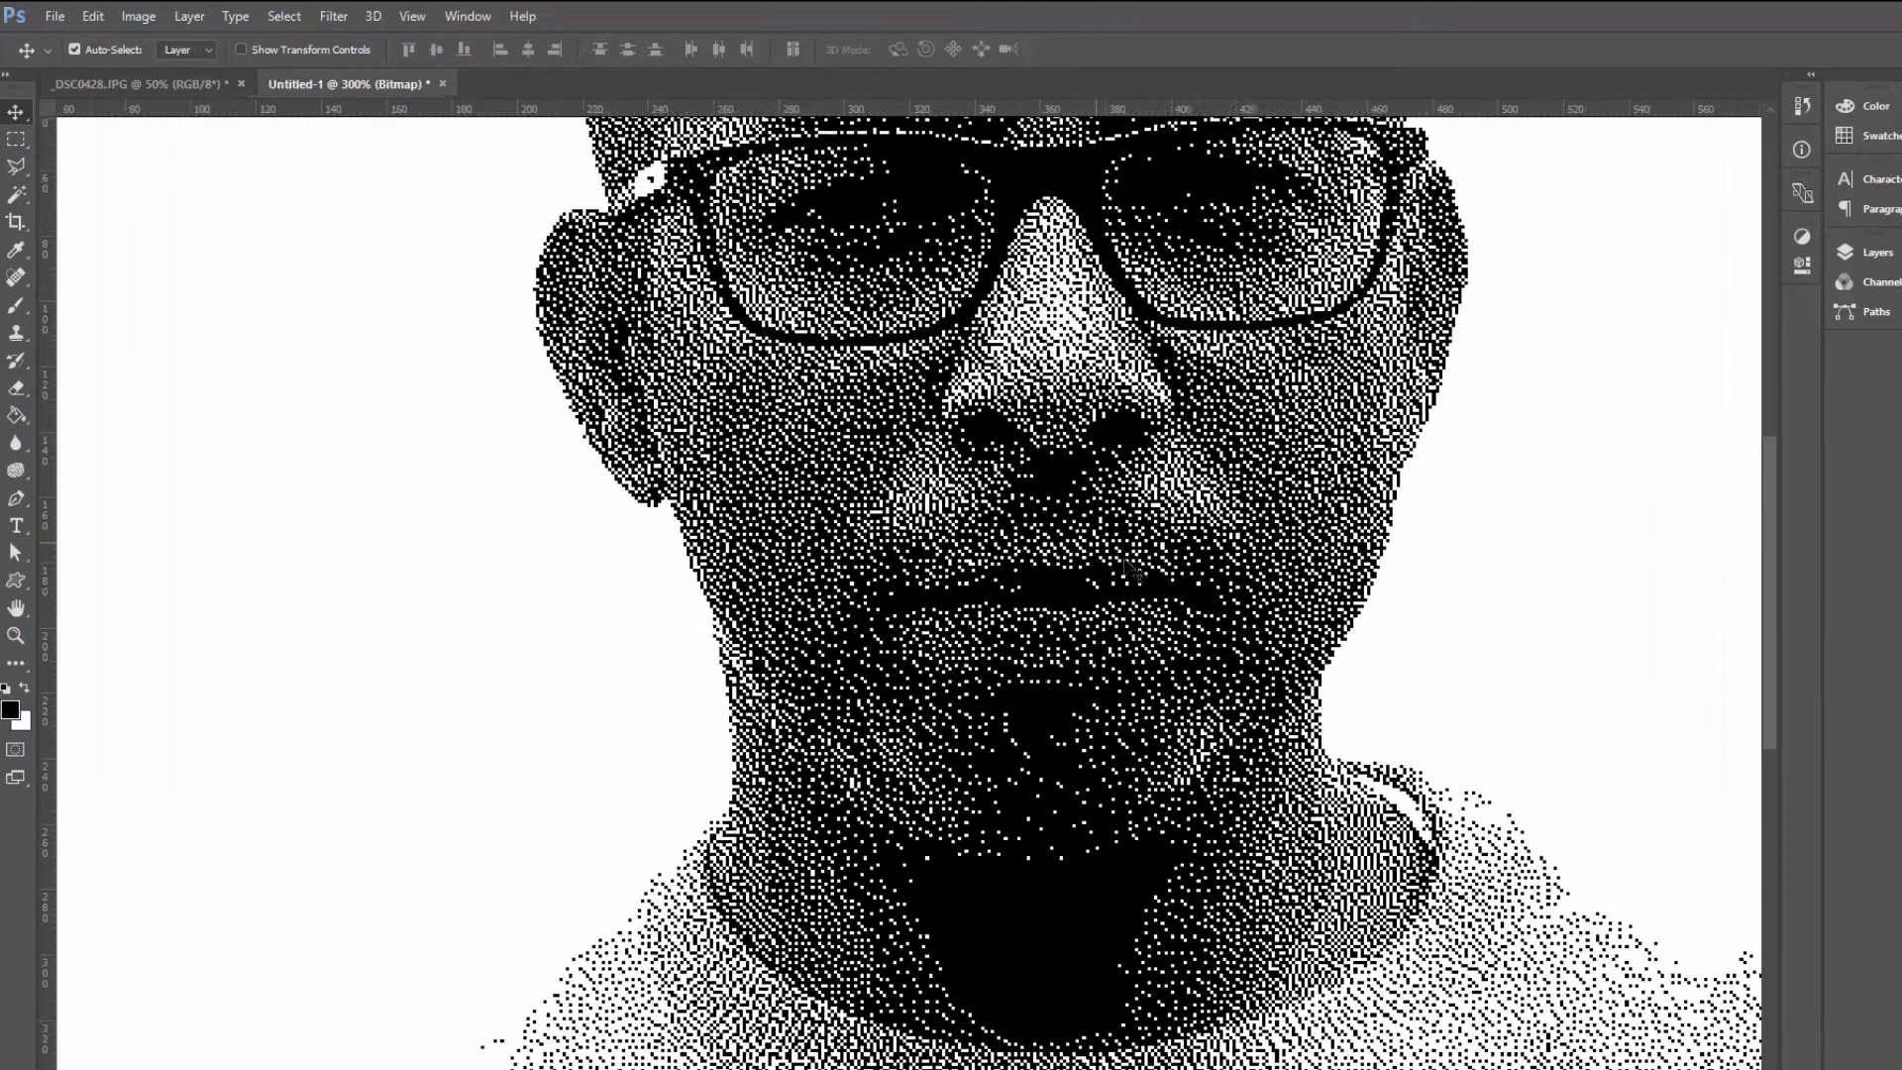
key(ctrl+plus)
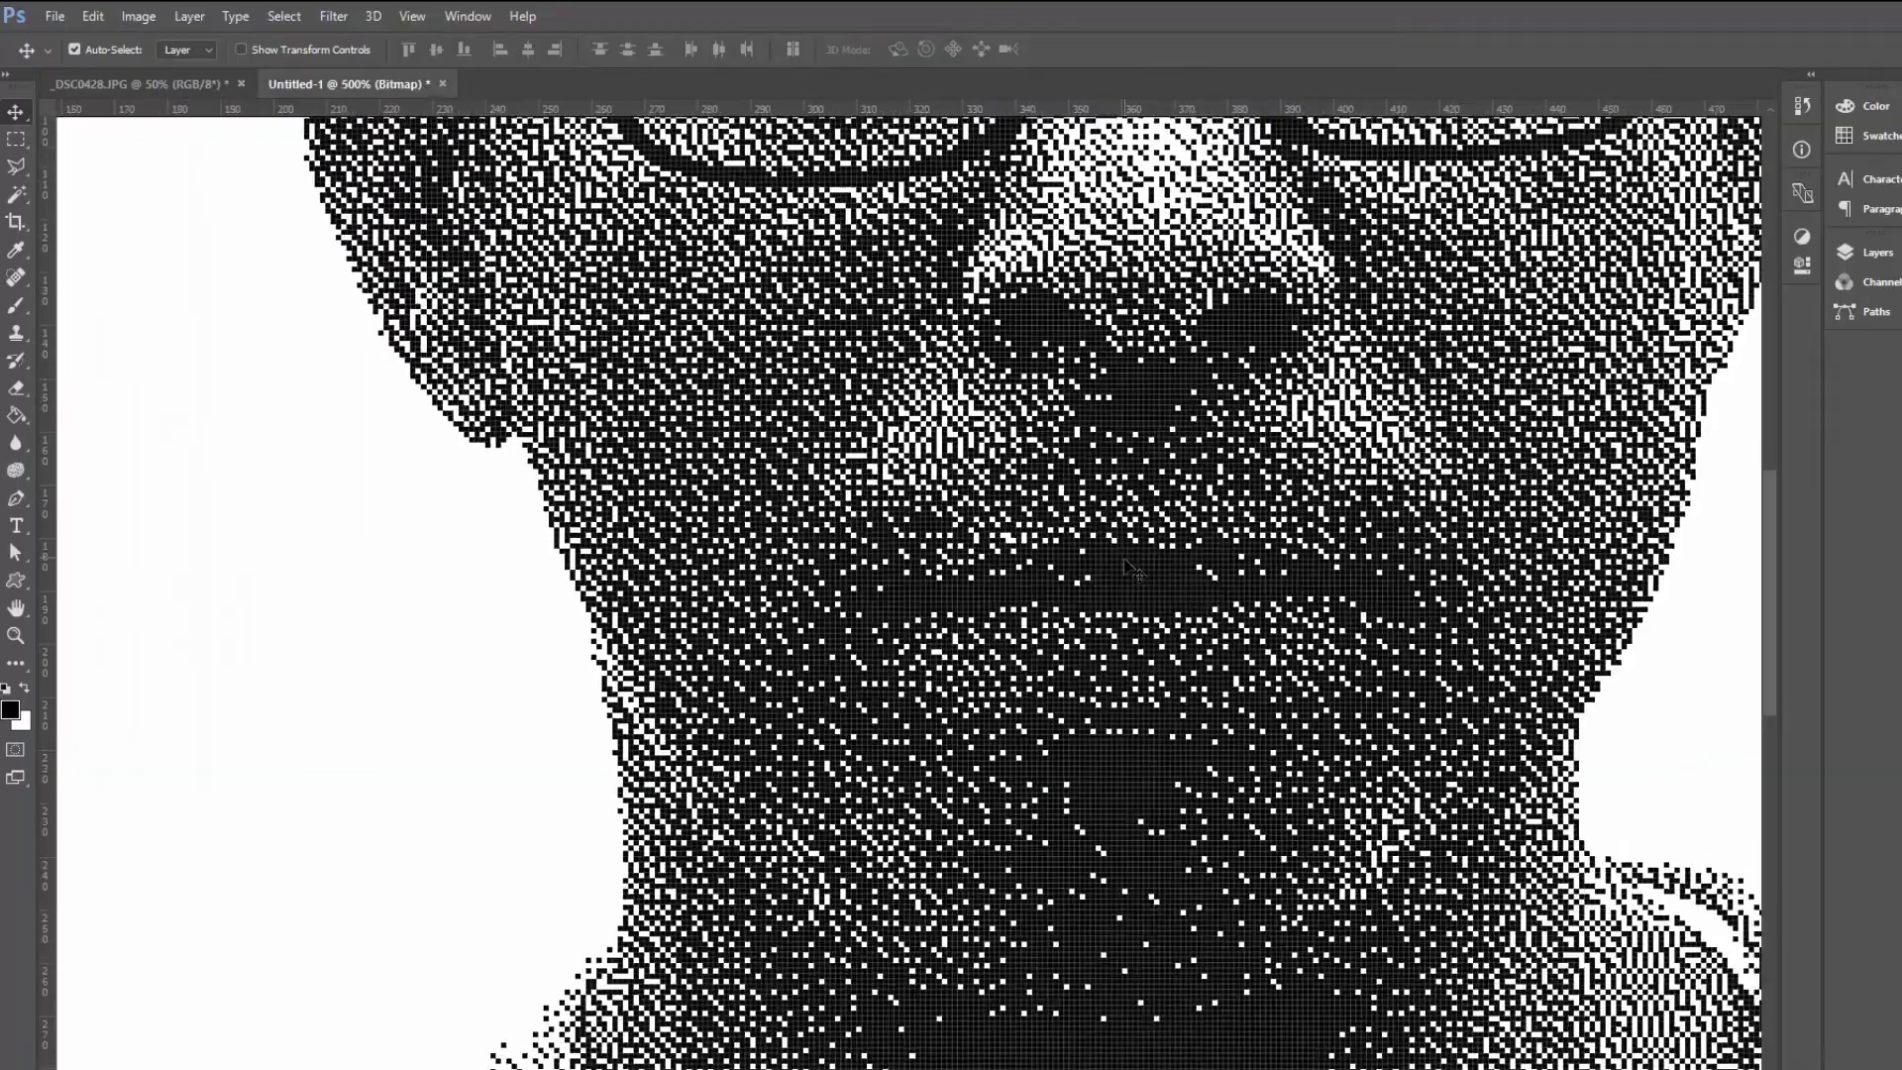
scroll(1133, 572, up, 2)
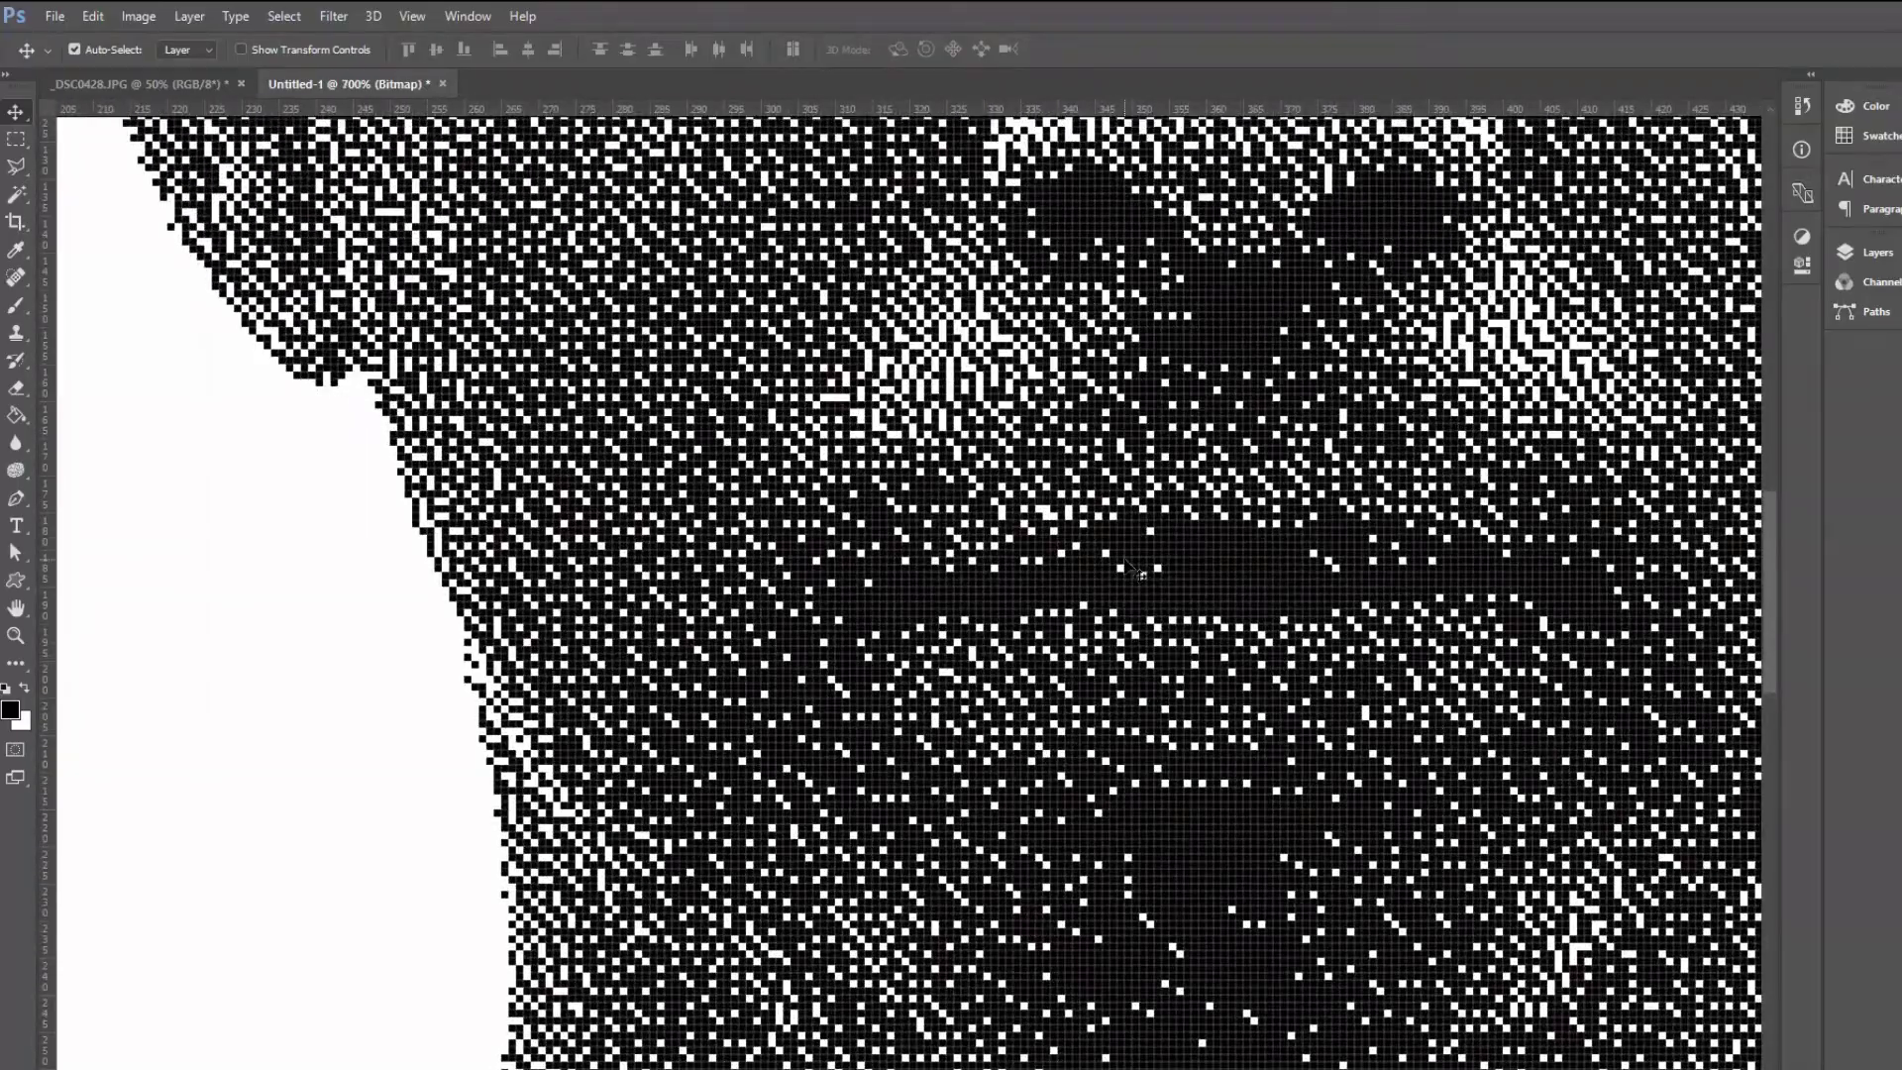
scroll(1132, 572, down, 6)
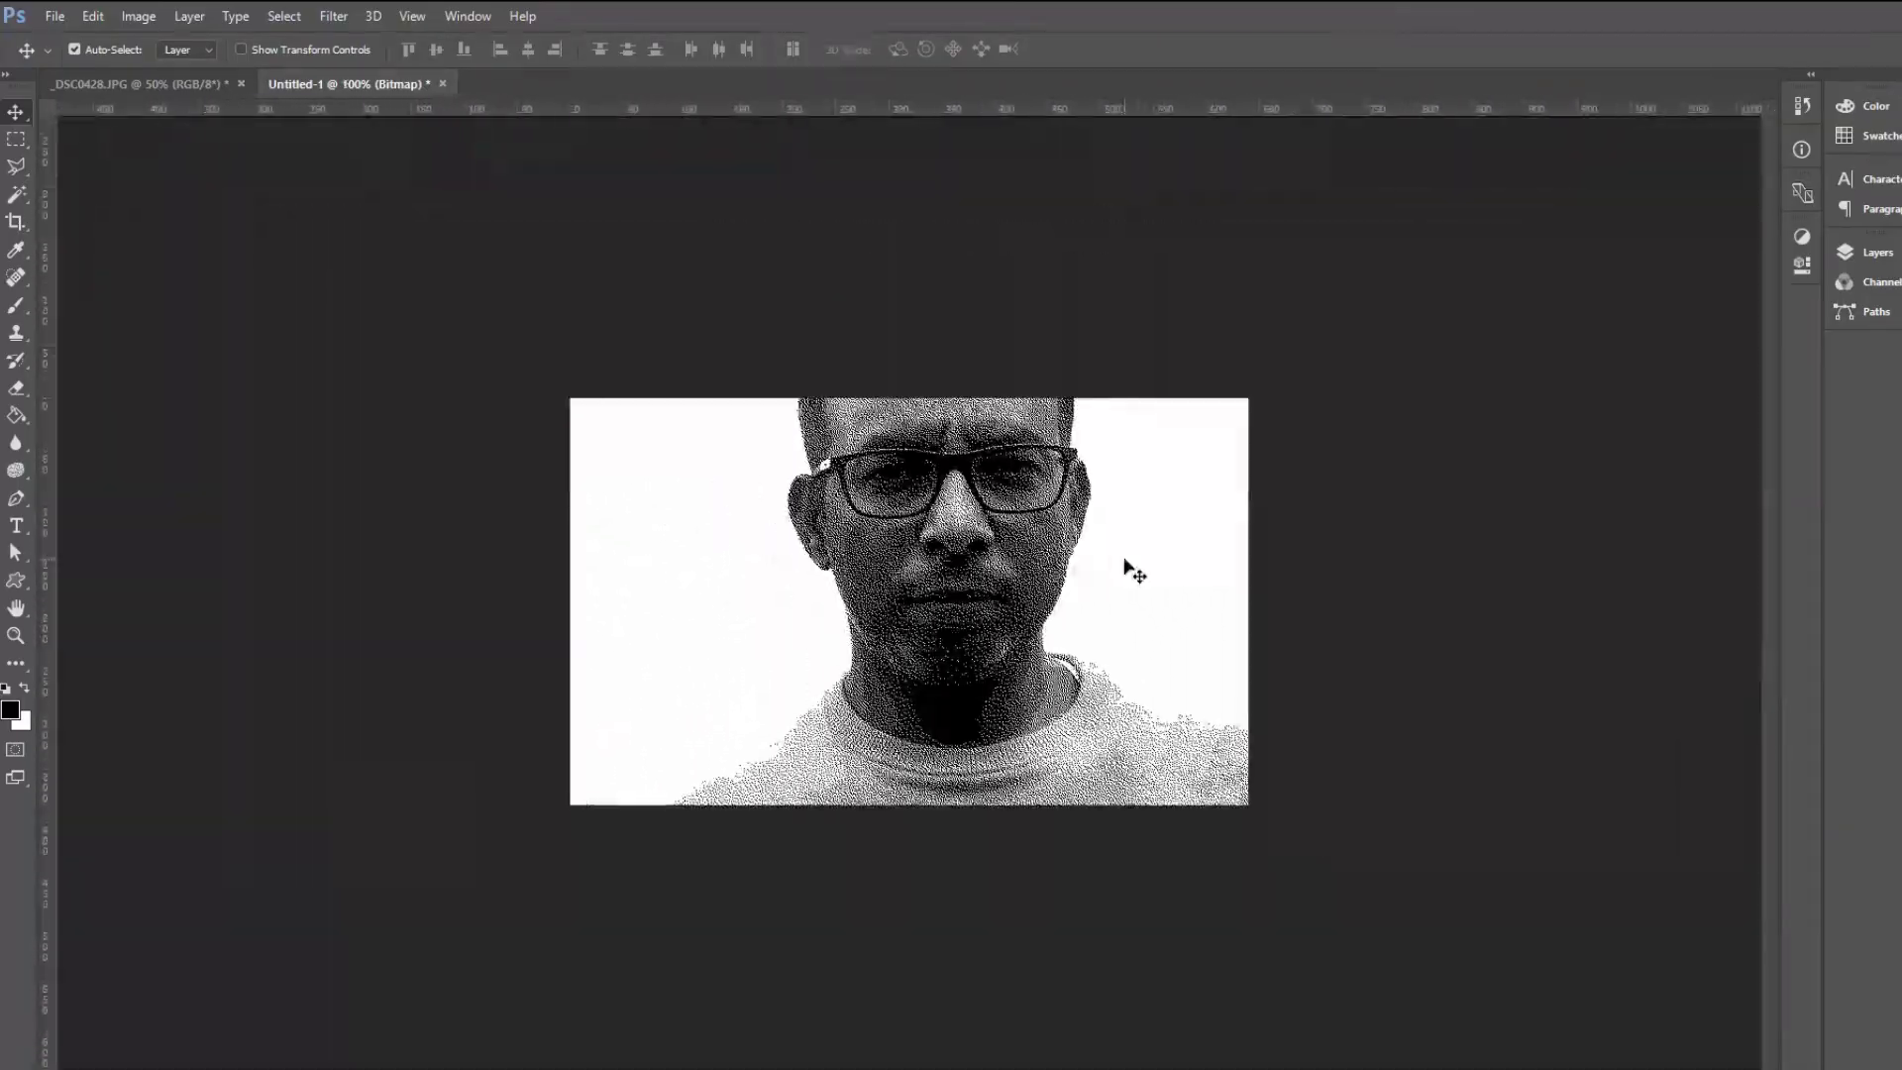
scroll(1125, 560, down, 1)
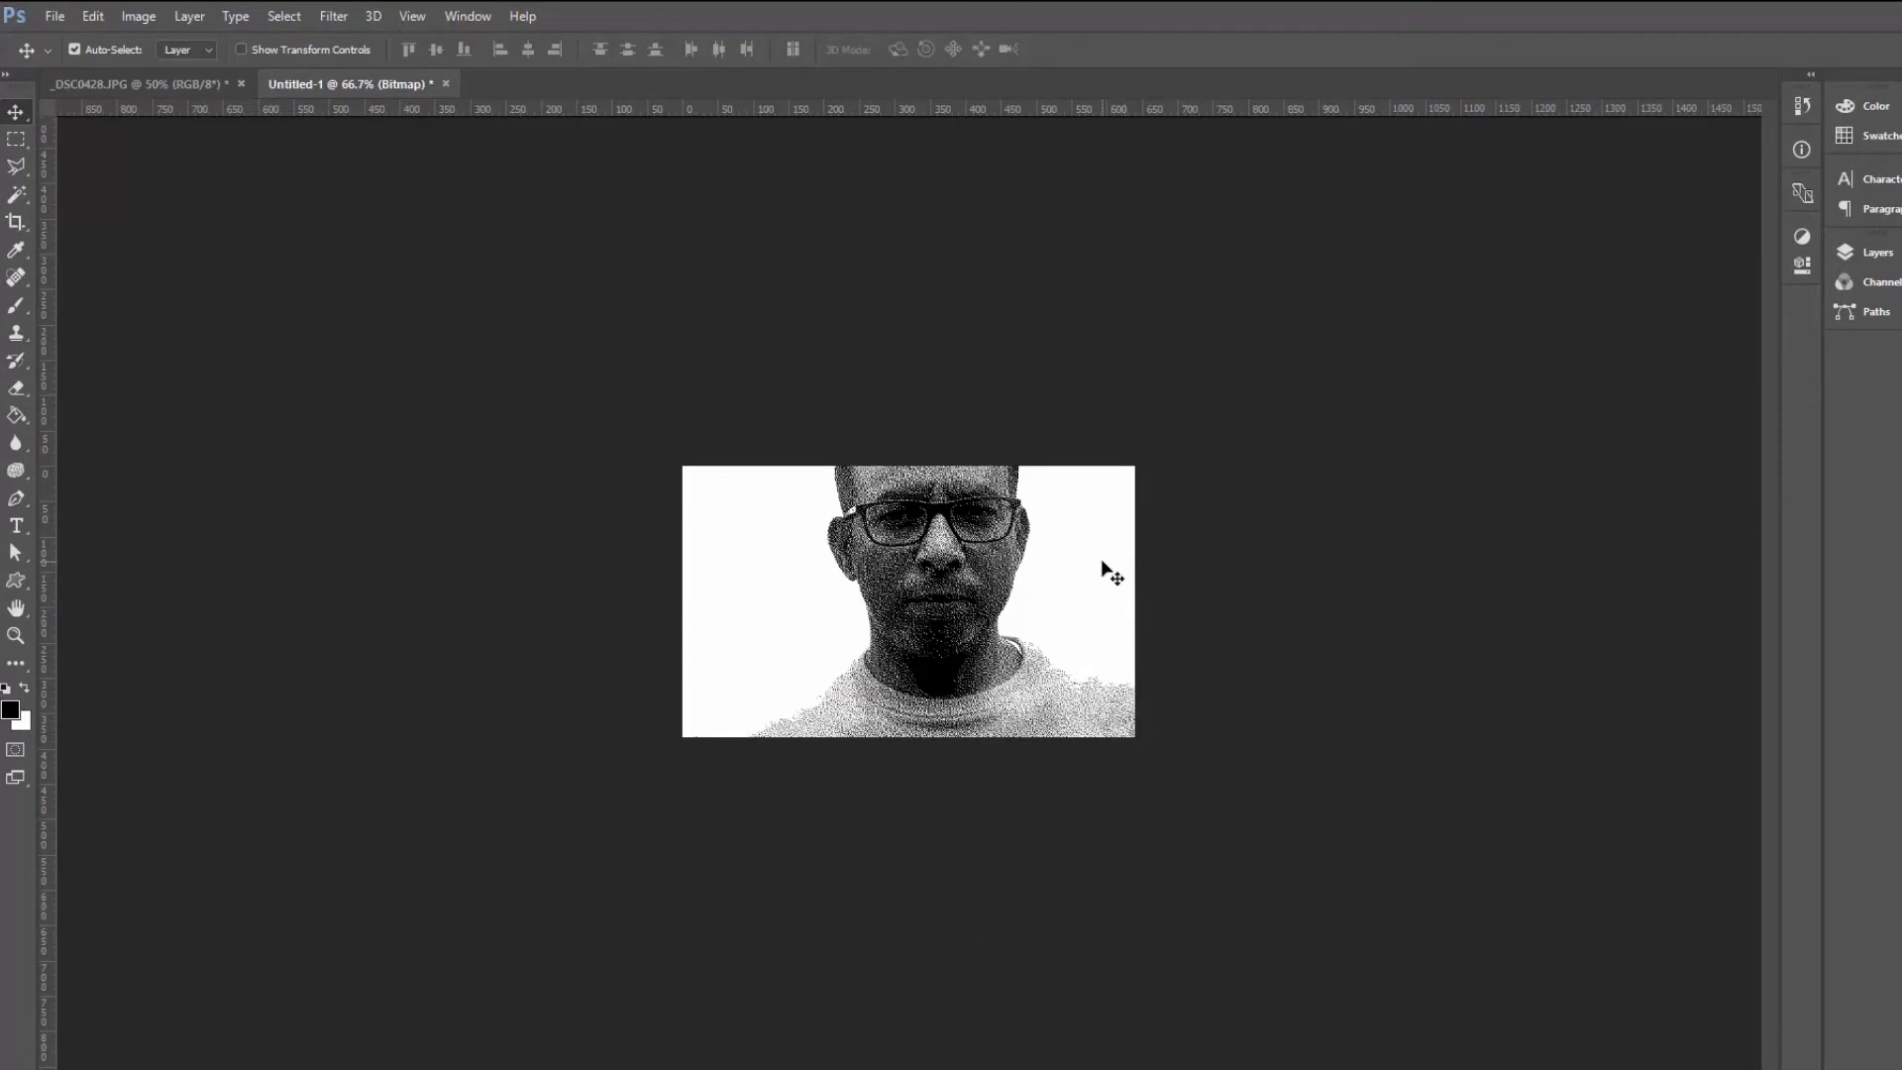
key(ctrl+plus)
key(ctrl+plus)
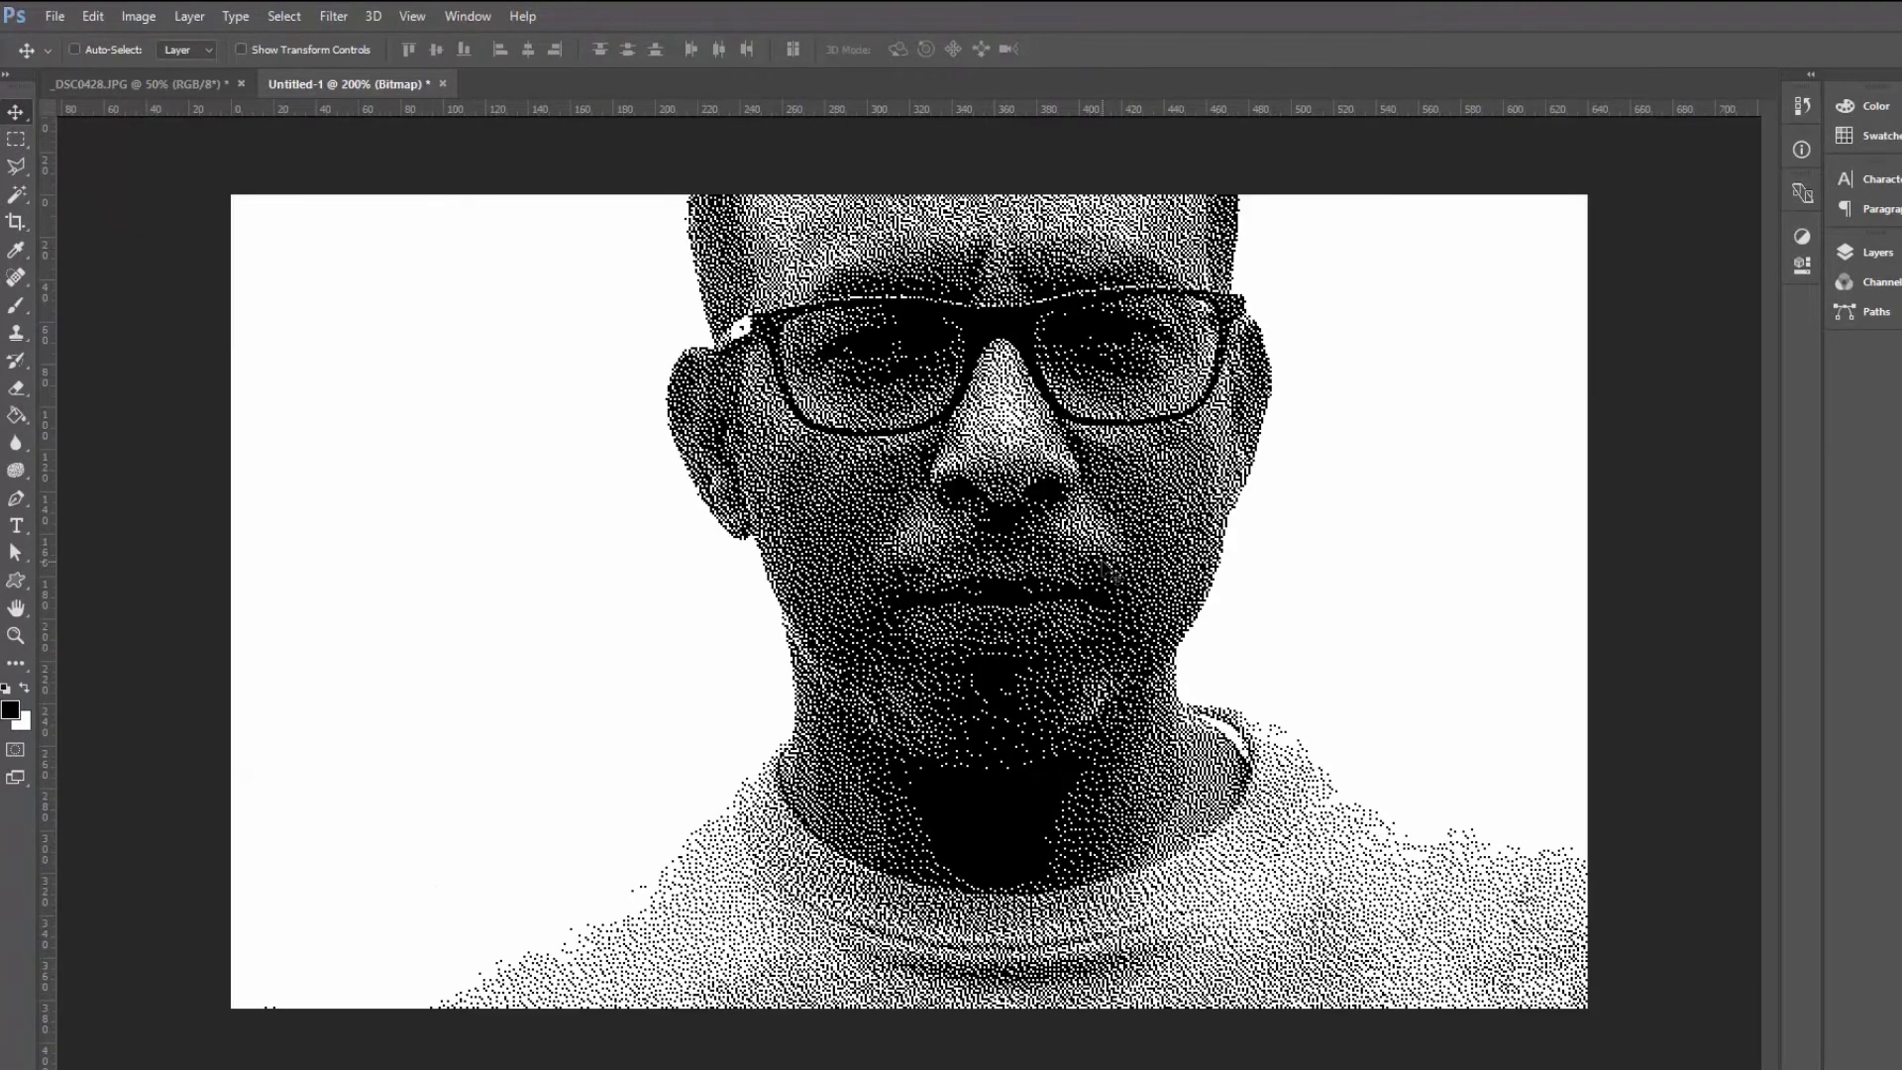
key(ctrl+z)
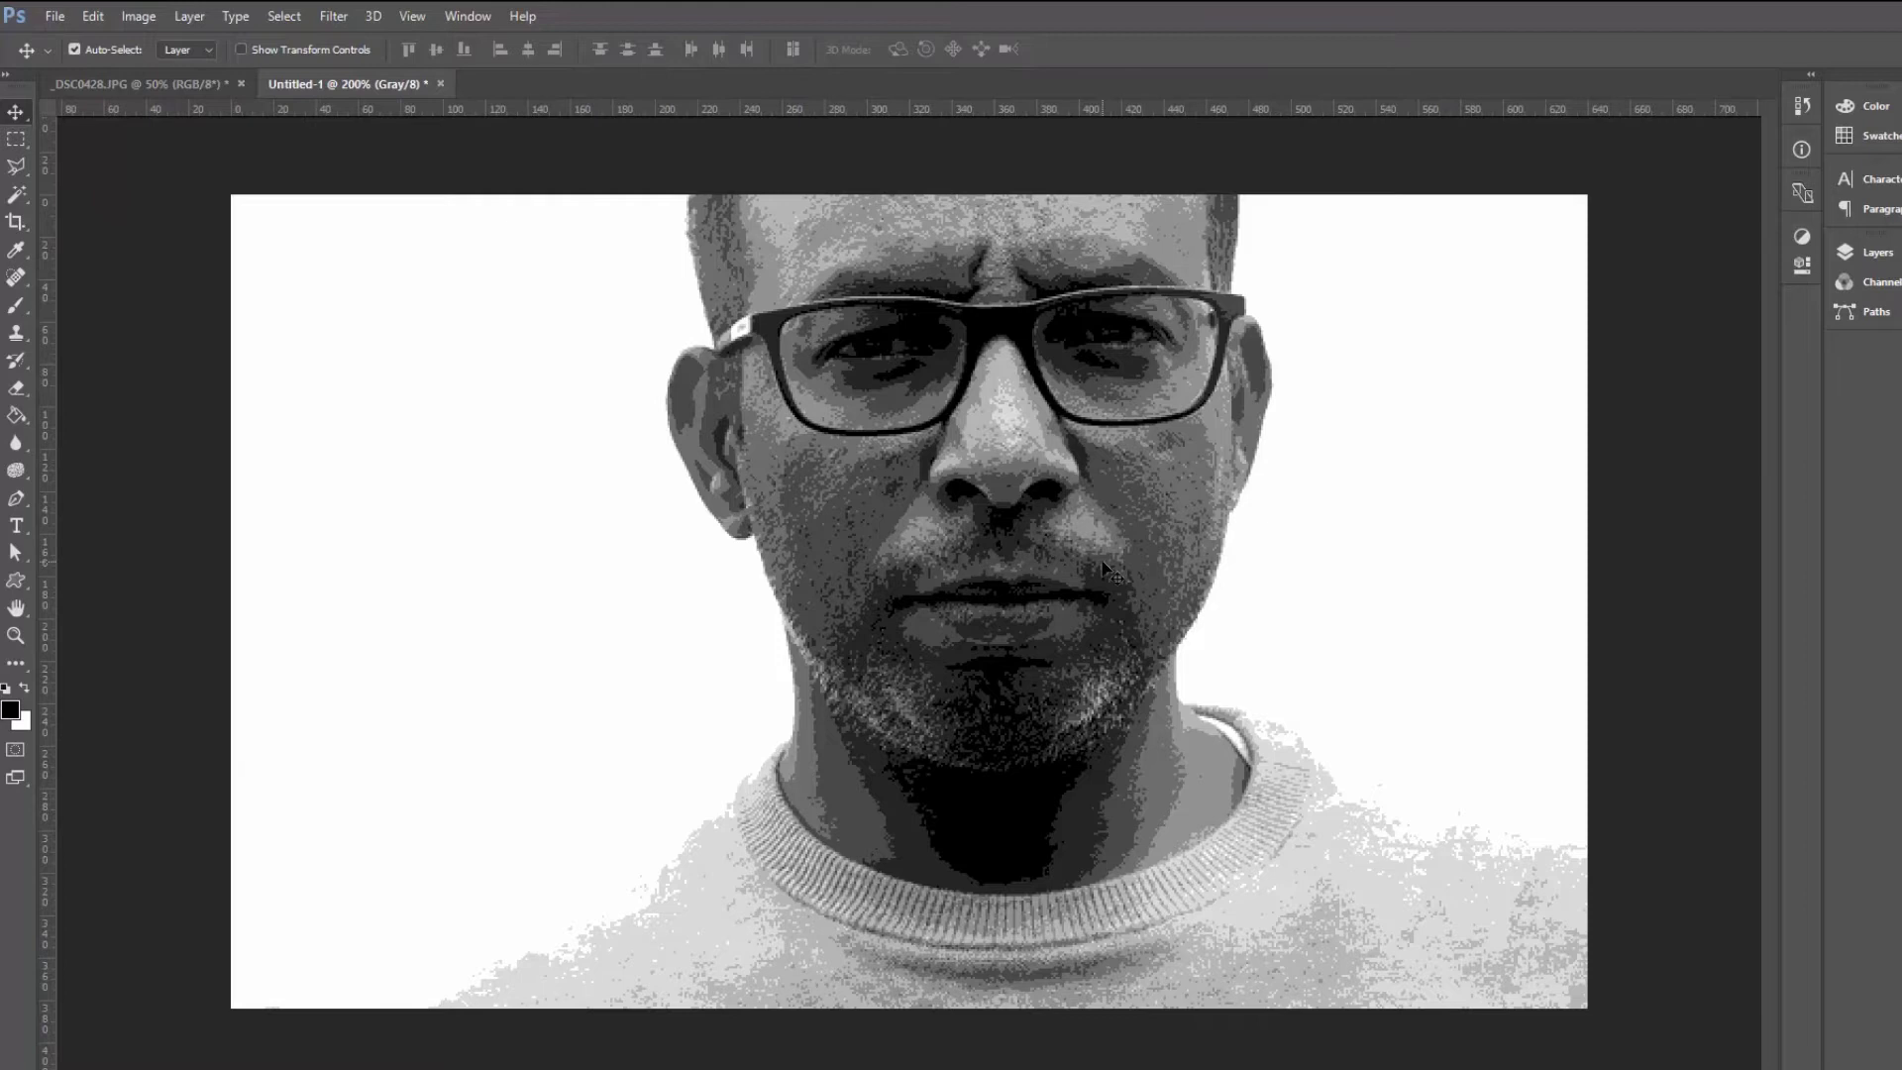
- Undo back to the smooth photo and preview Posterize at 21 levels
key(ctrl+z)
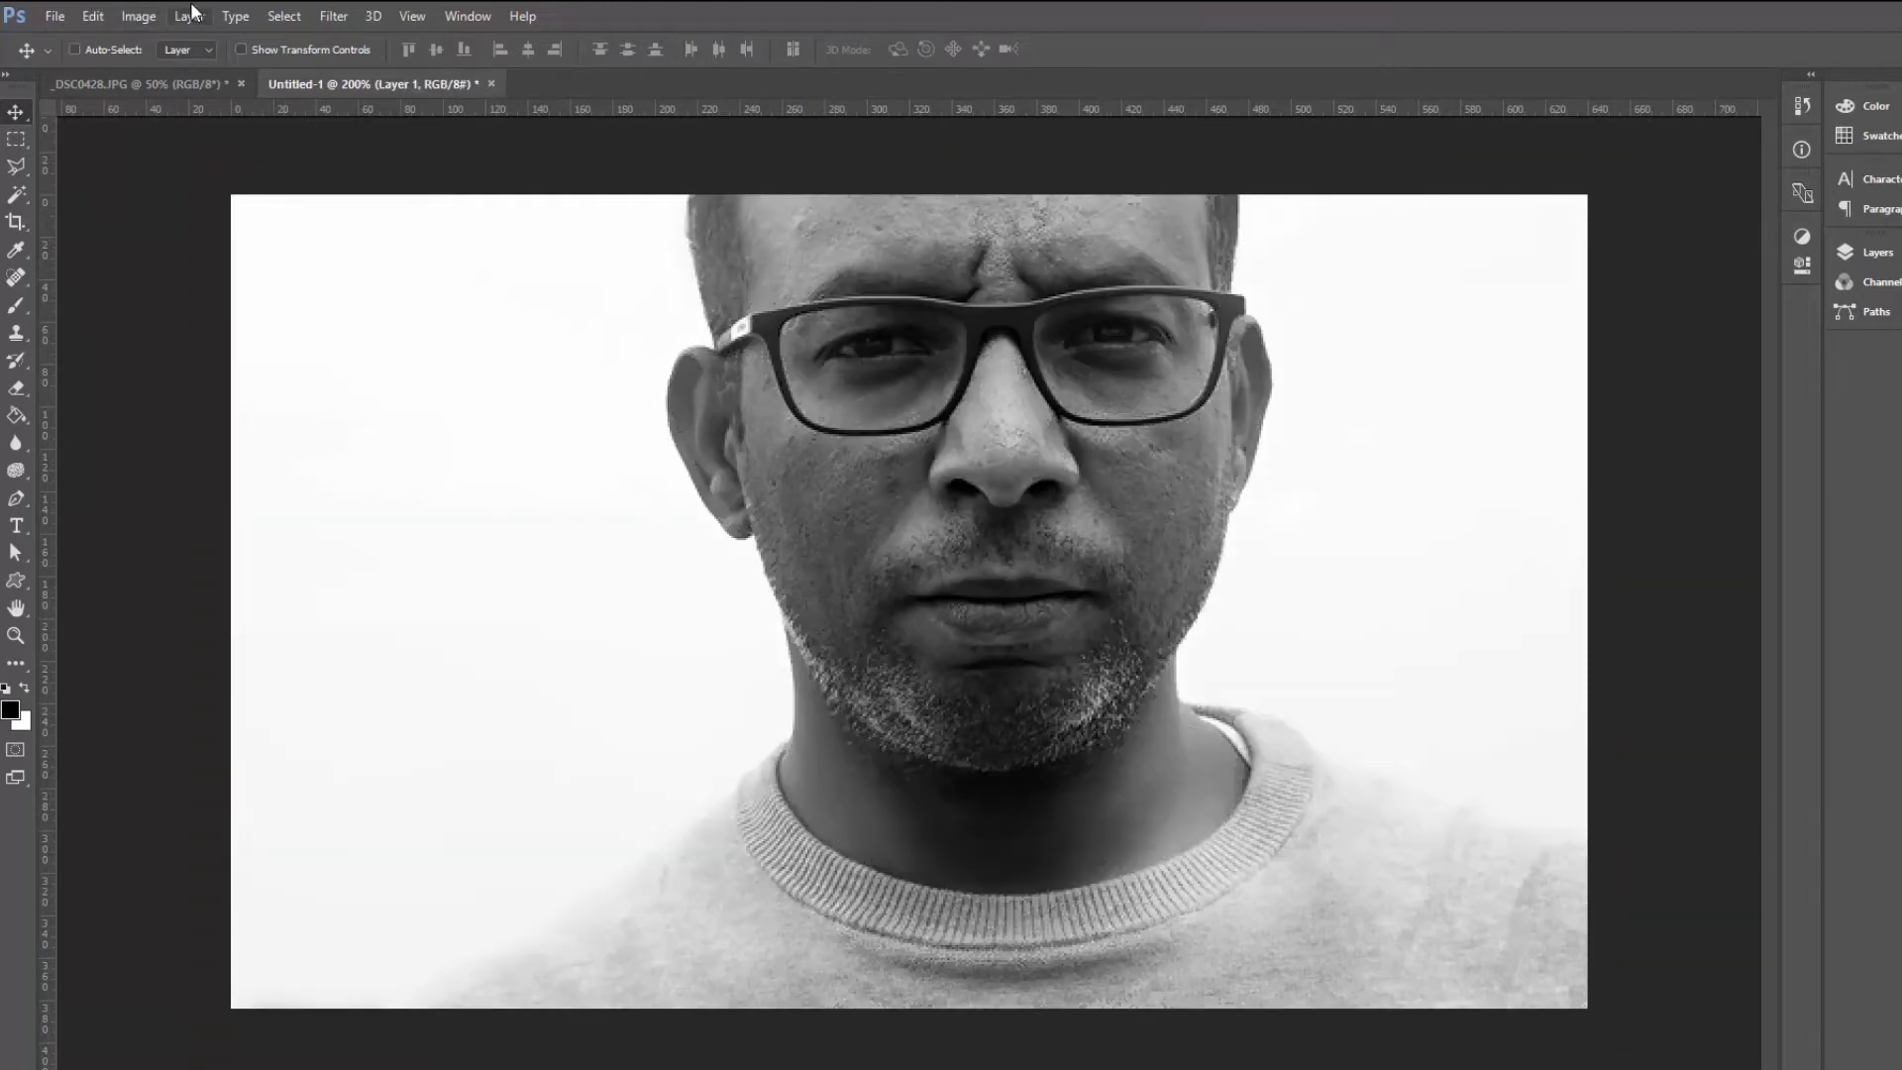
click(133, 16)
mouse_move(198, 40)
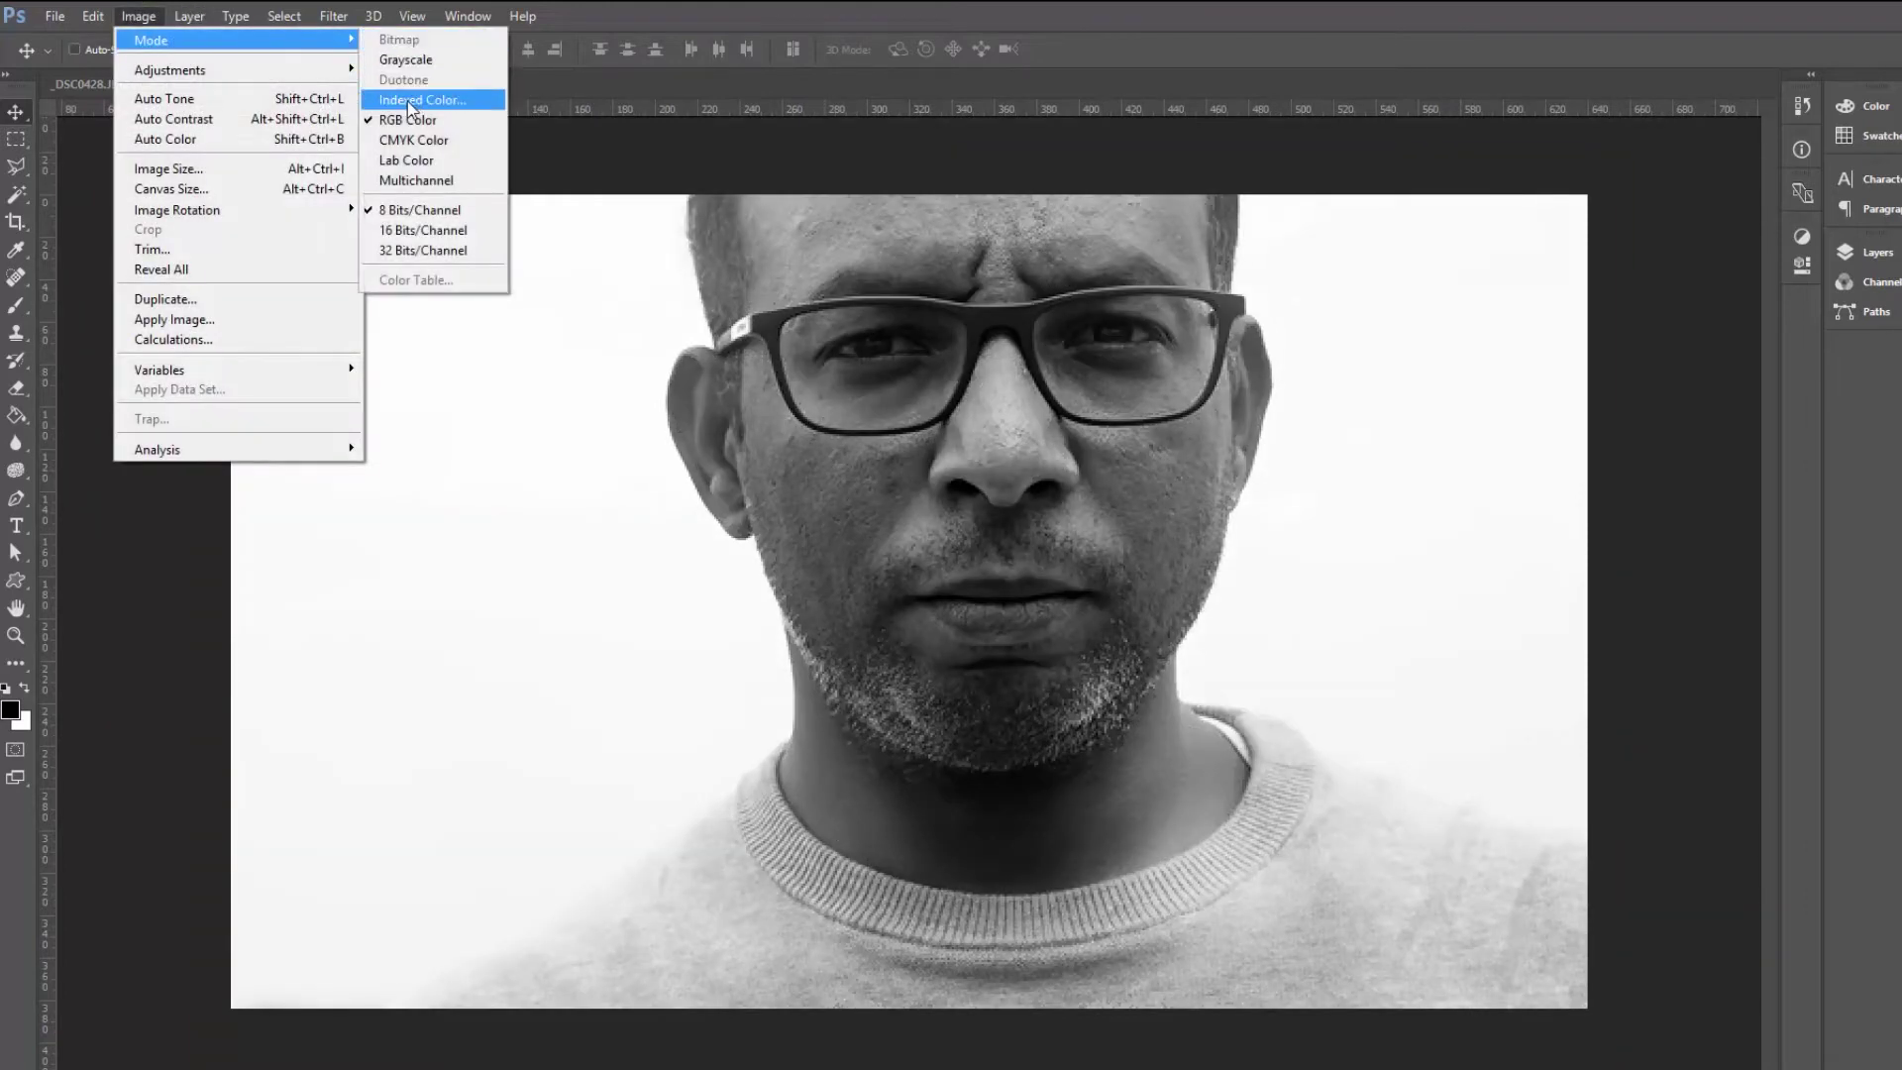
mouse_move(270, 71)
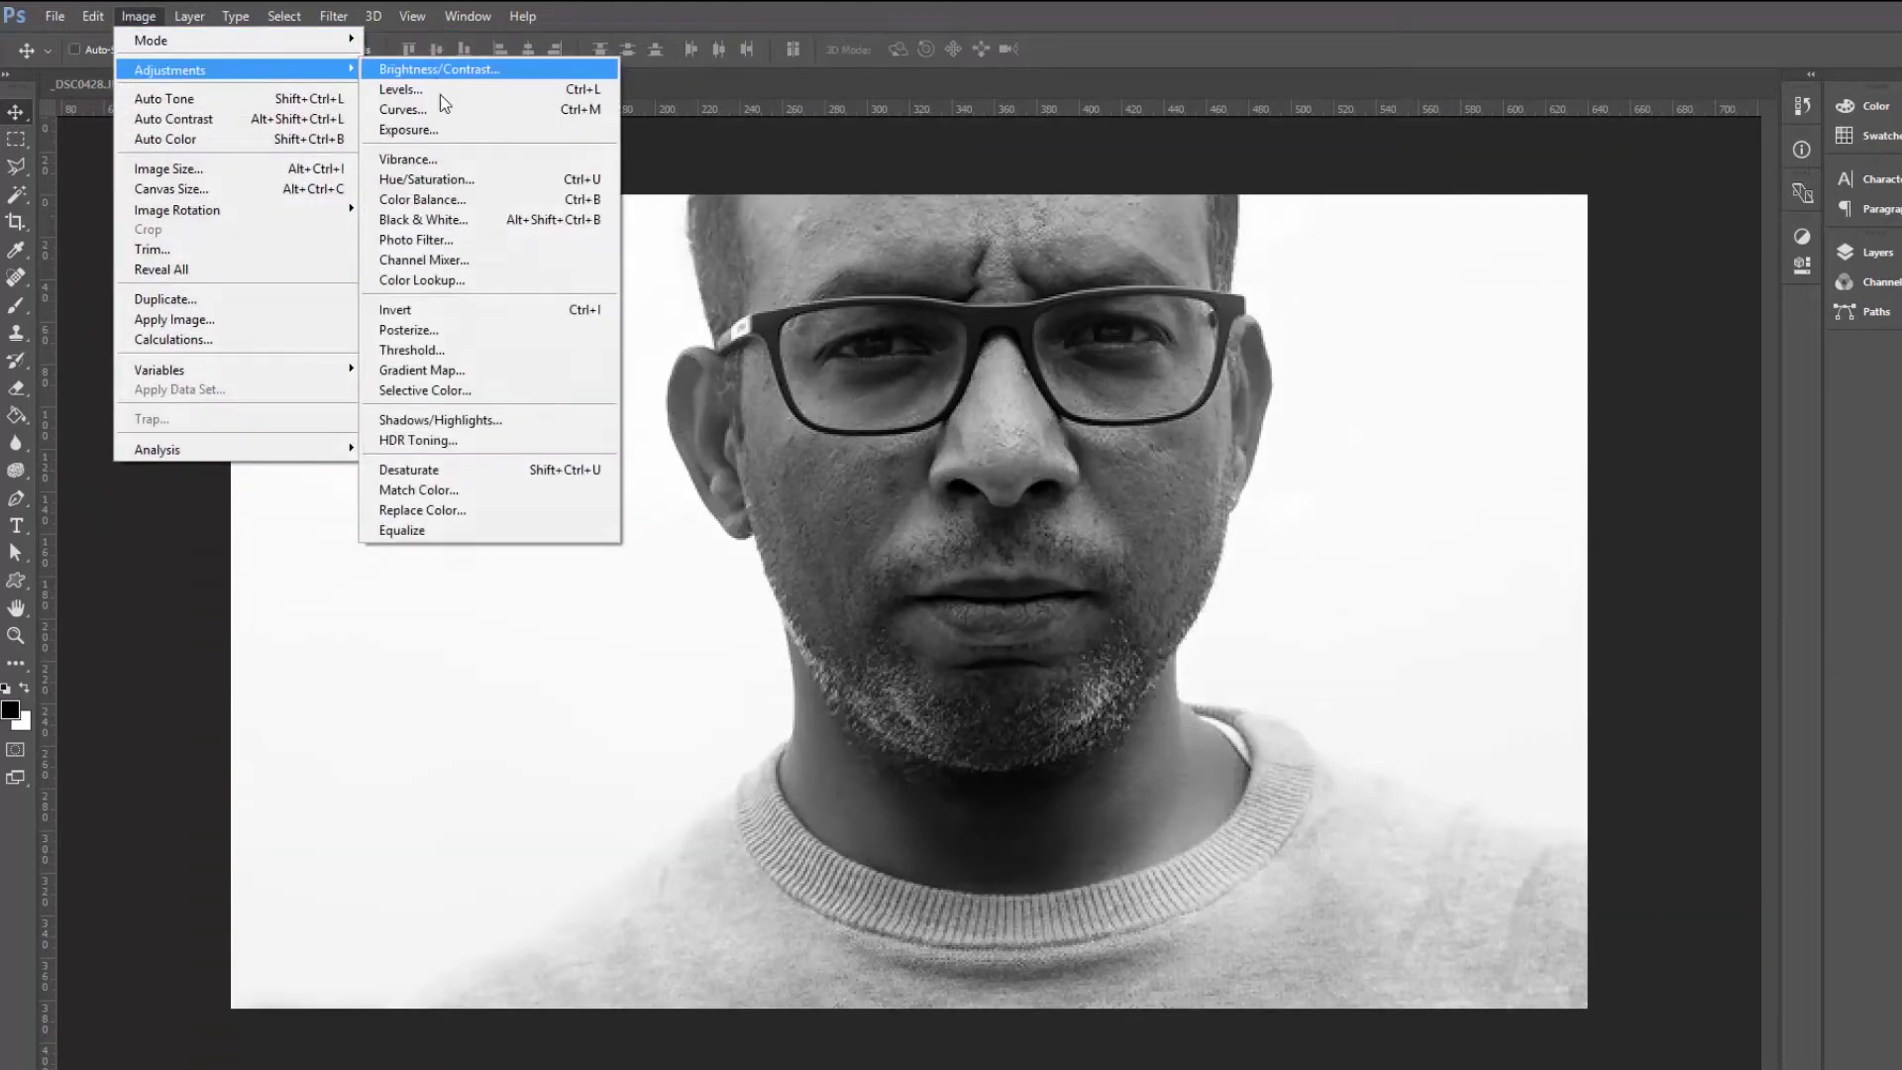
click(468, 333)
click(1220, 311)
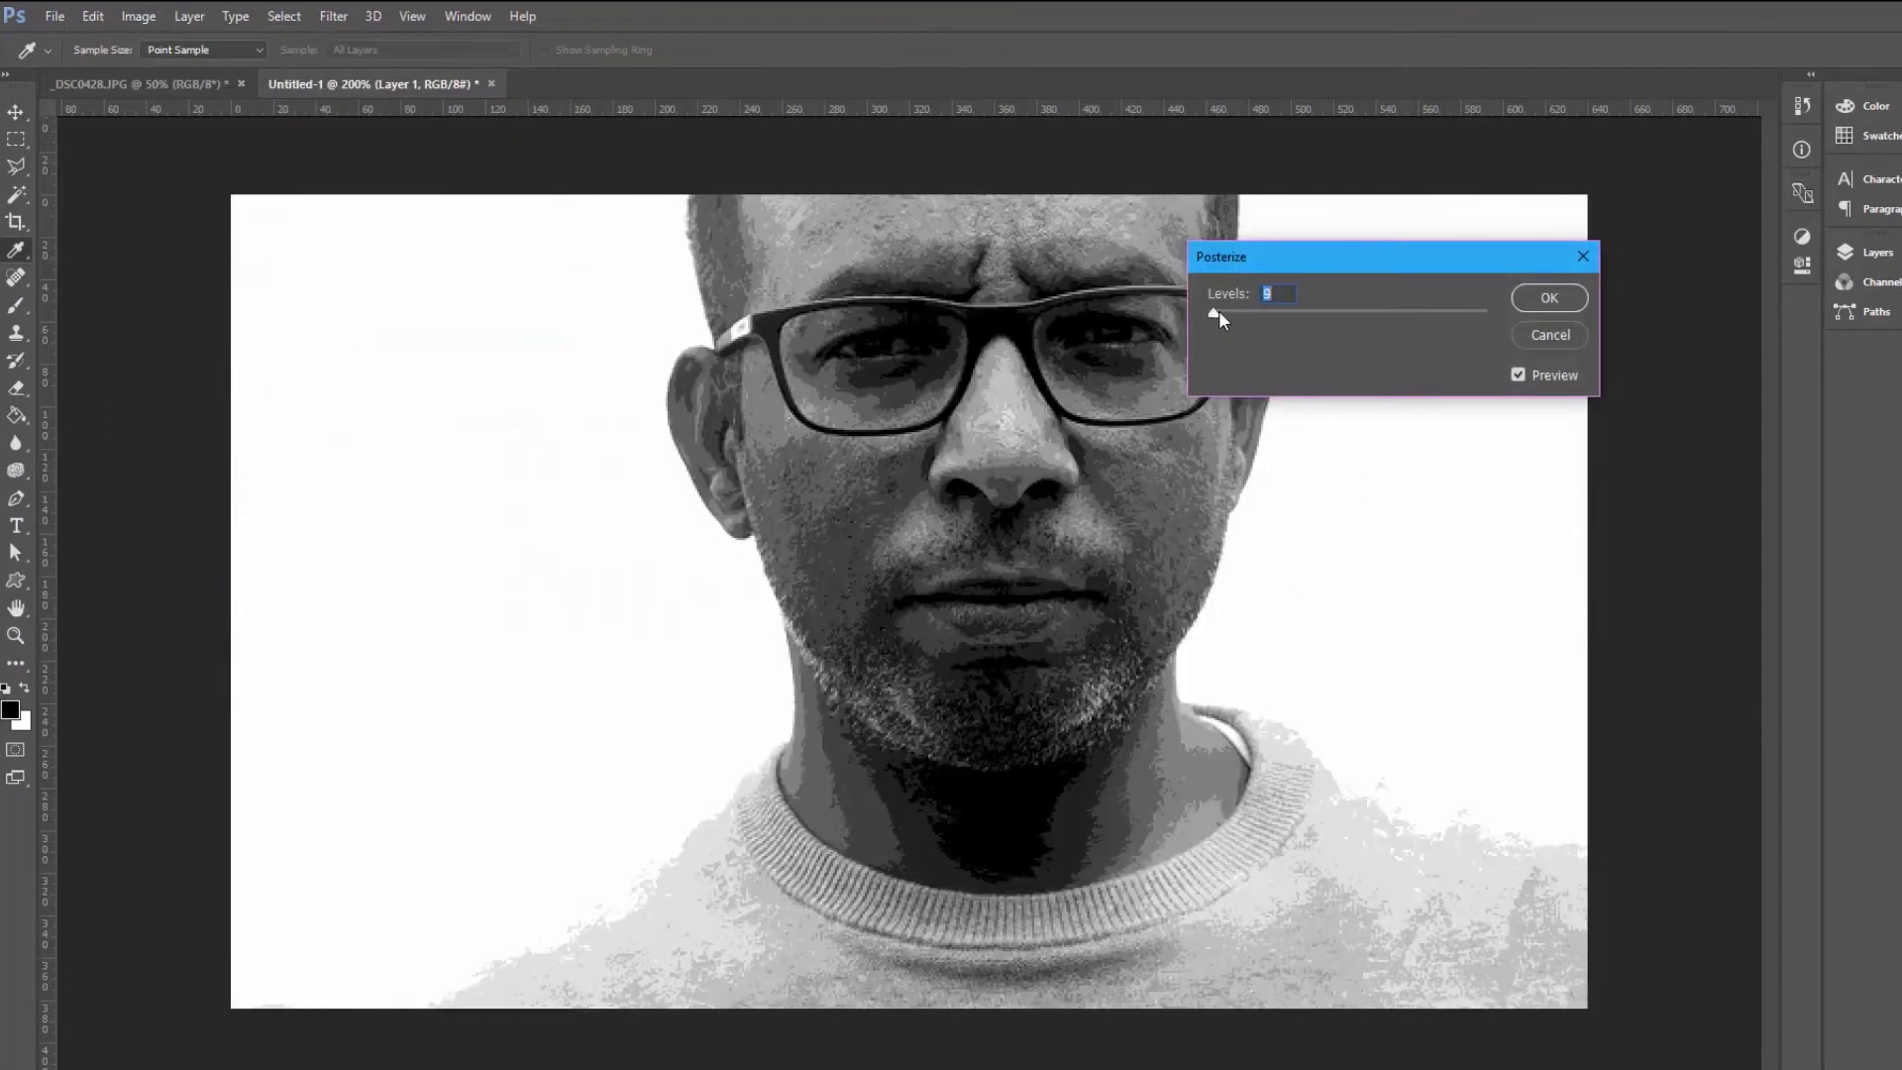
drag(1220, 311, 1228, 311)
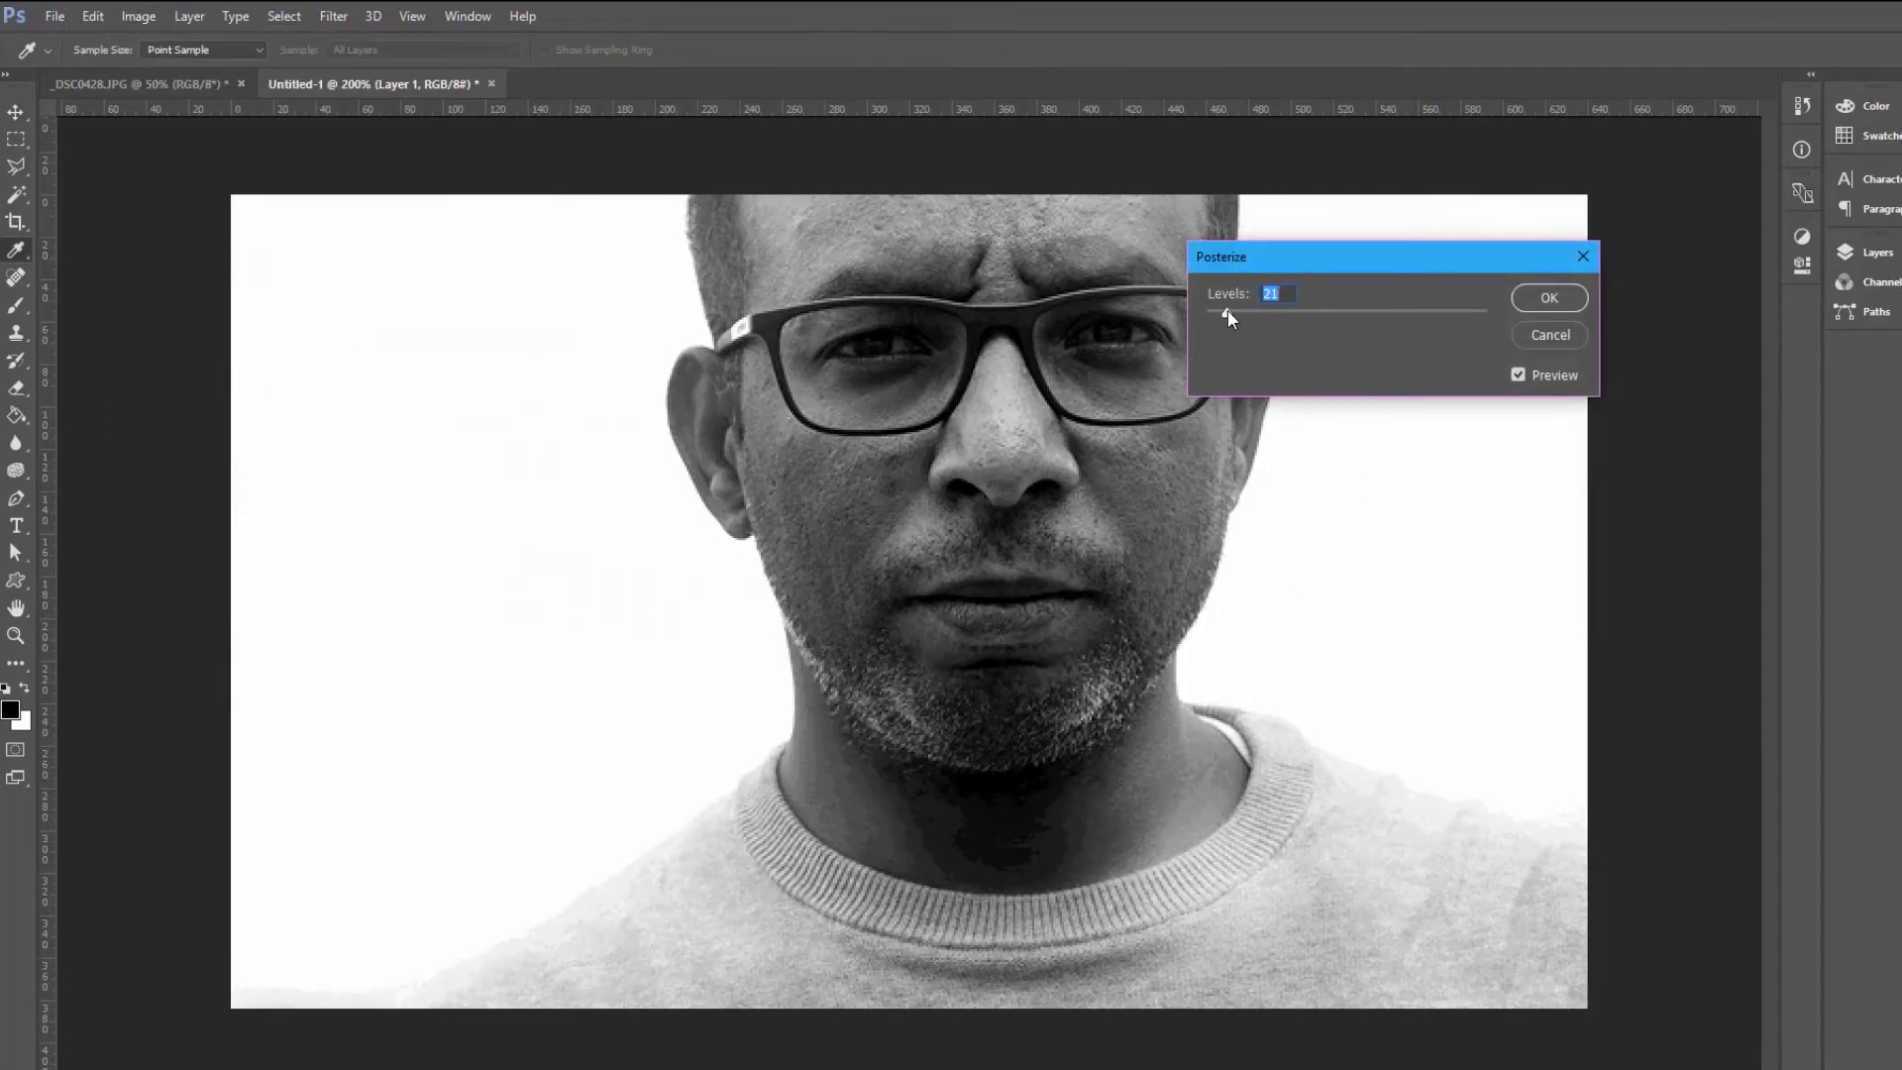
- Apply the 21-level posterize and convert to Grayscale, flattening and discarding colour
key(v)
key(Return)
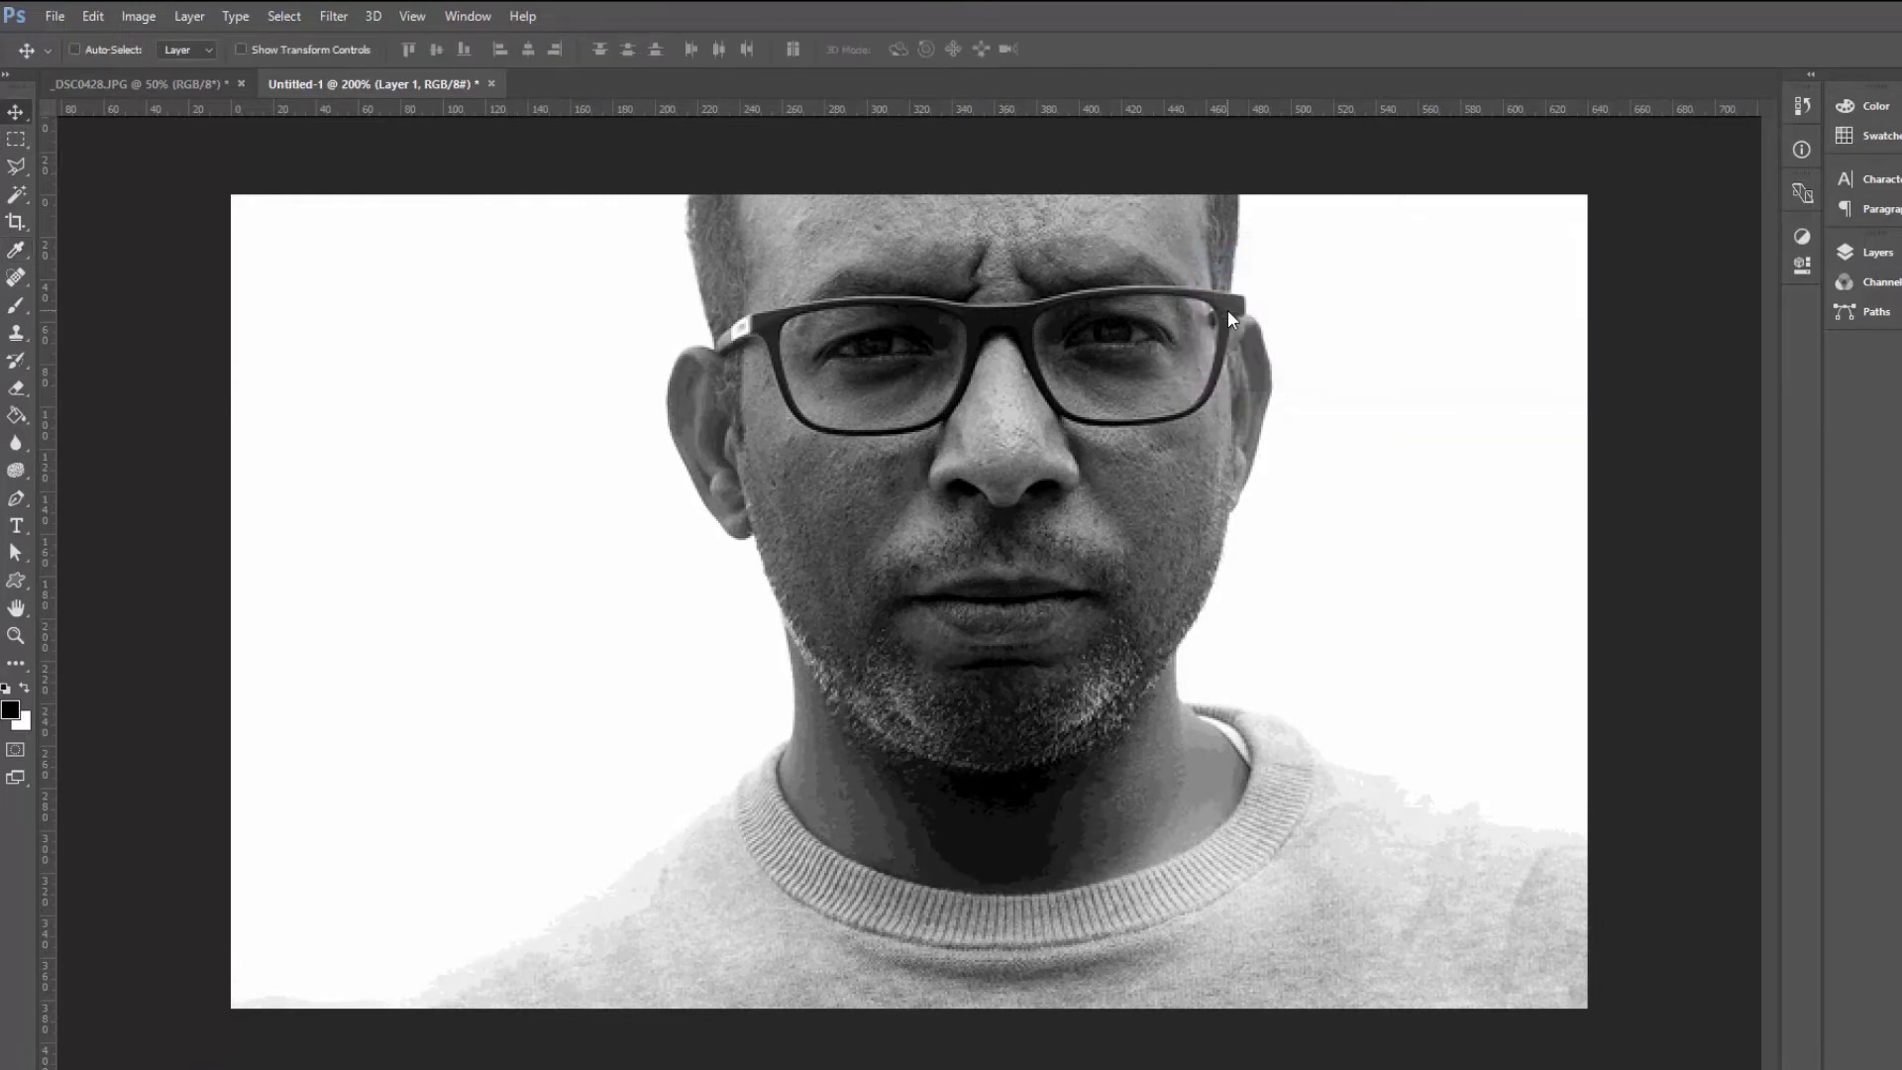
click(139, 16)
mouse_move(169, 46)
click(406, 60)
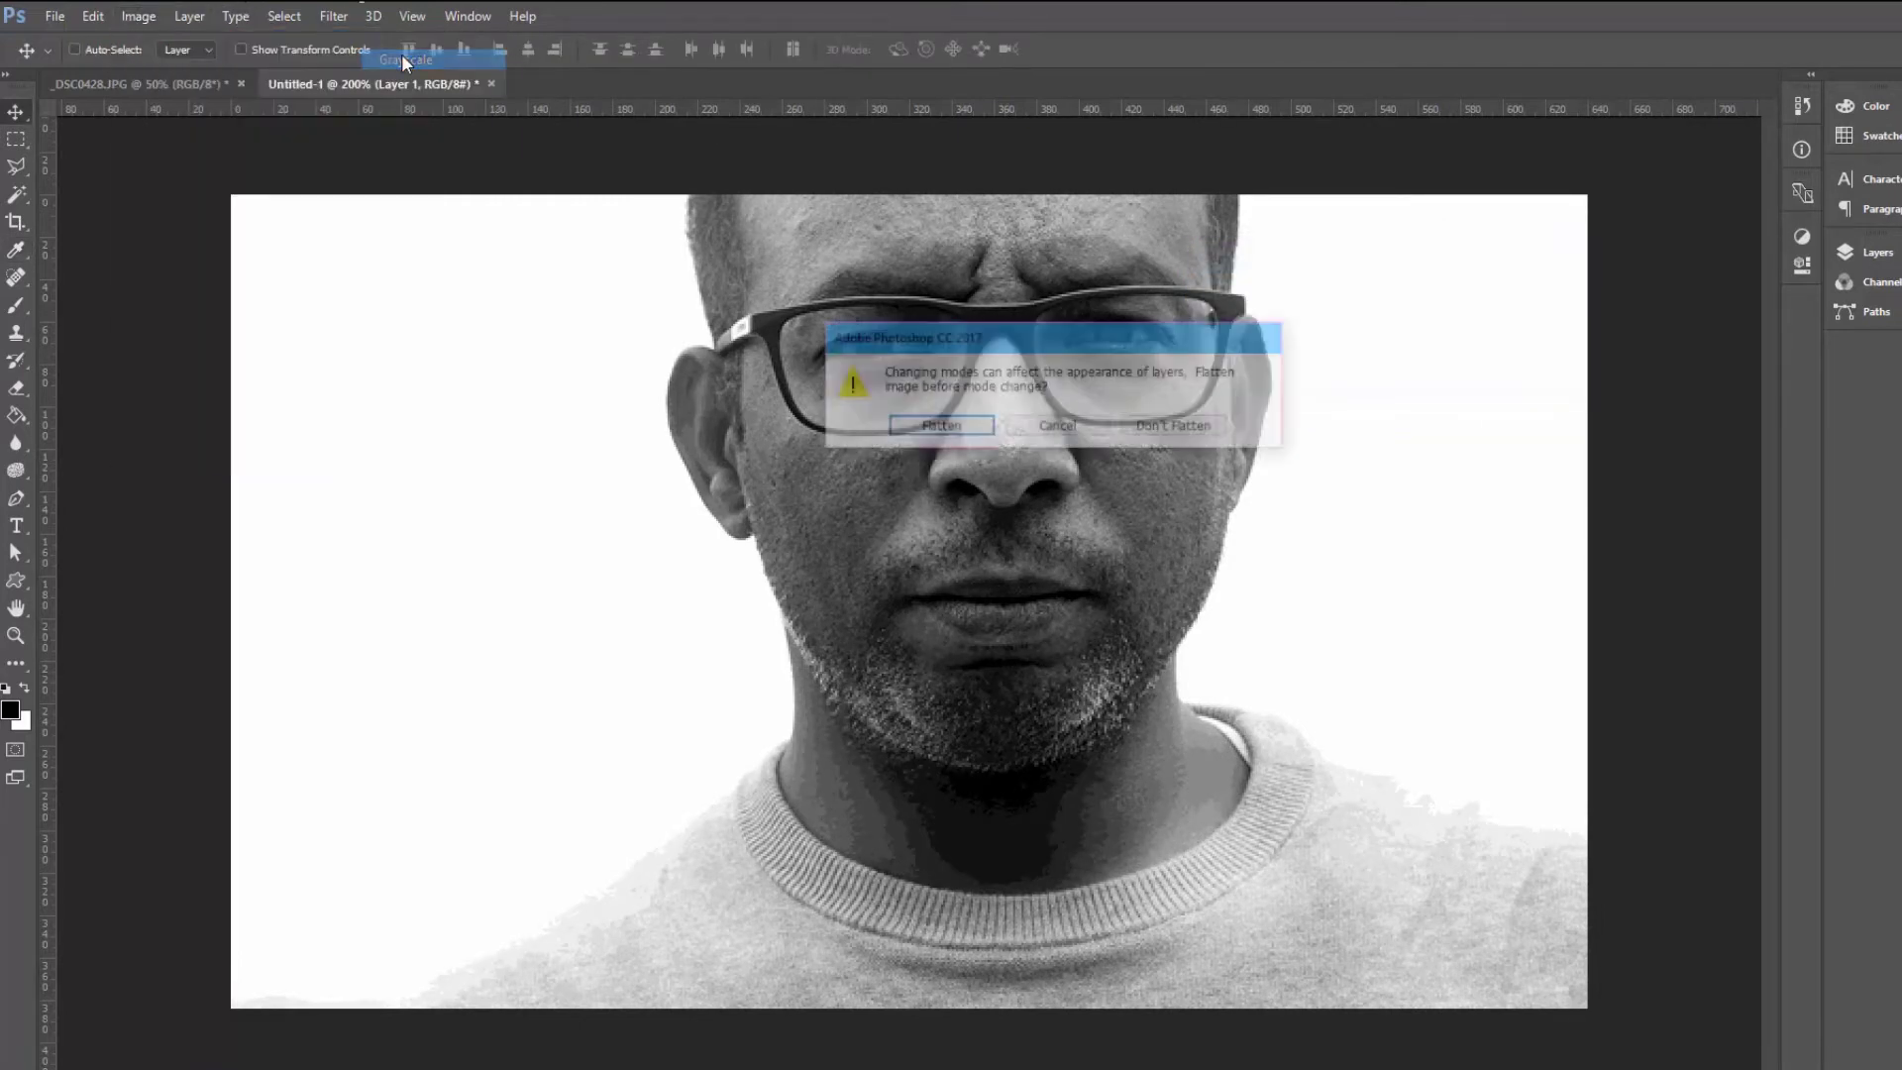
click(971, 424)
click(956, 456)
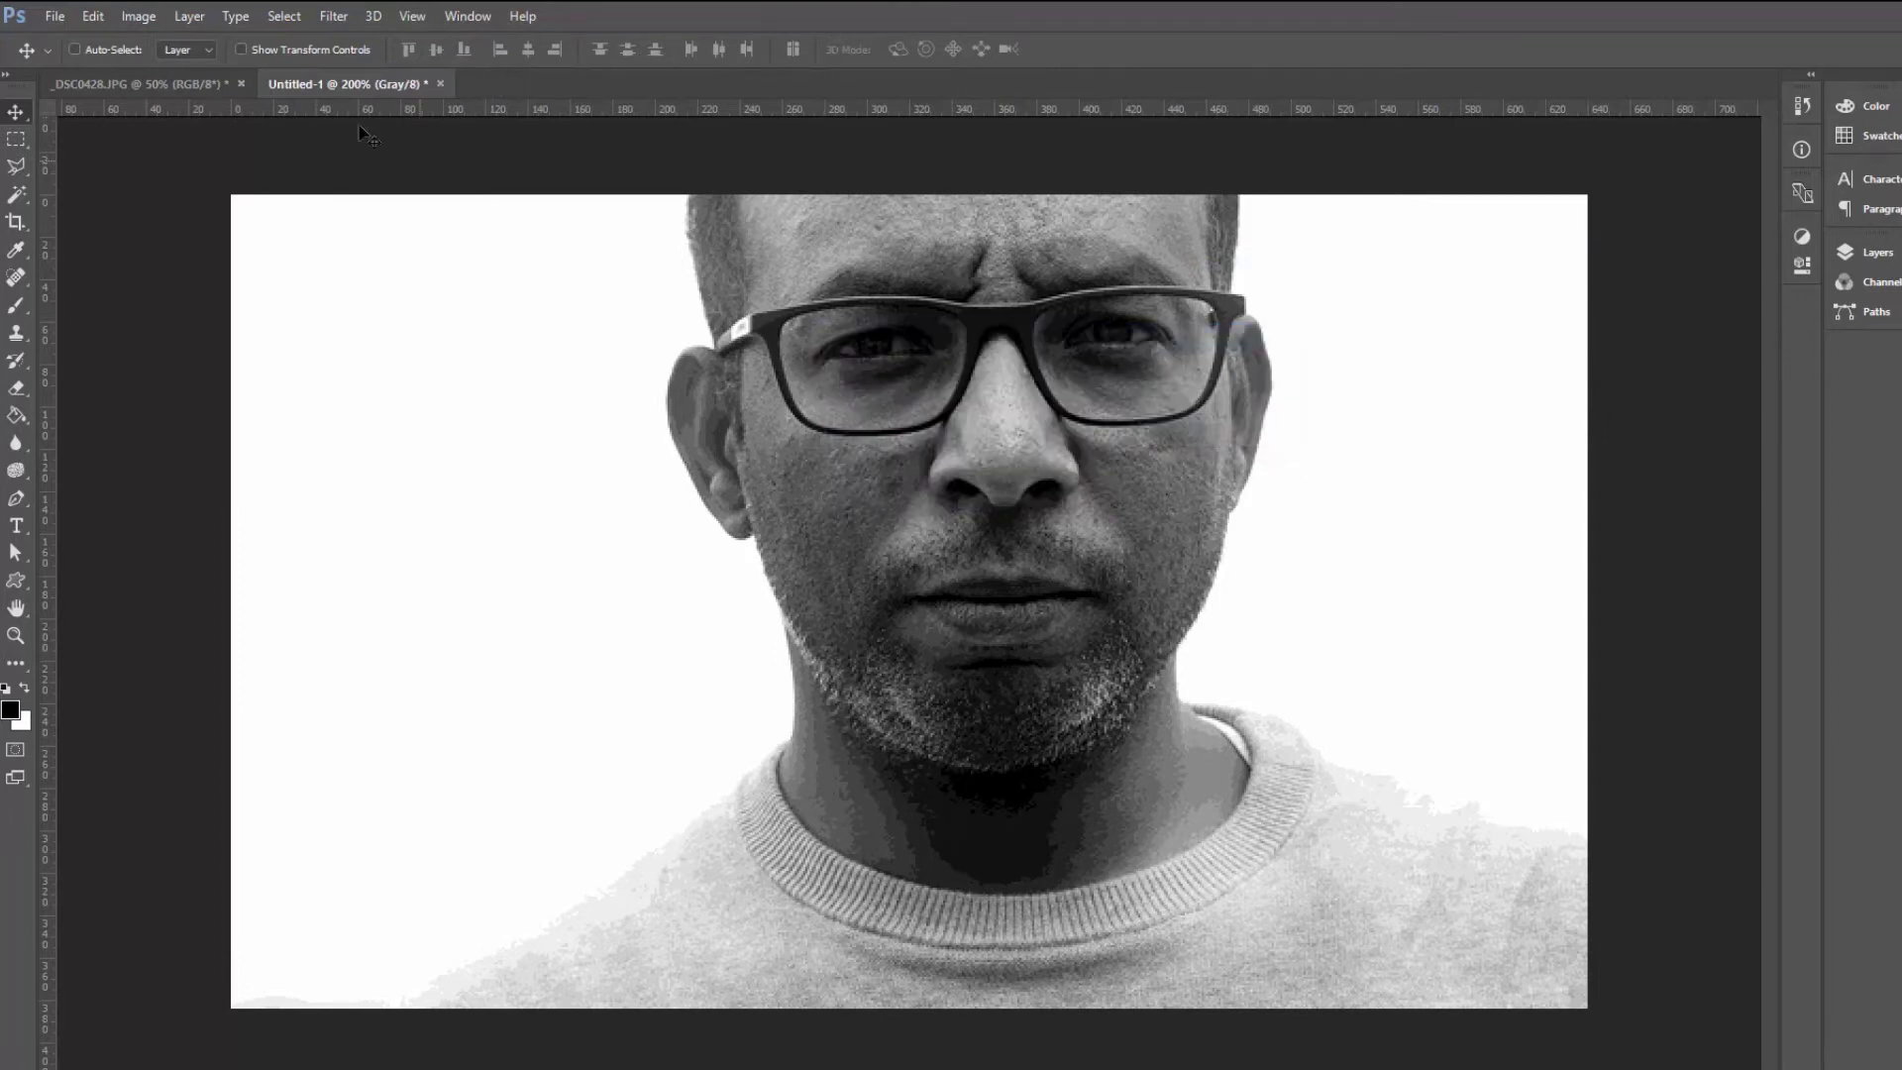
- Convert to a diffusion-dithered Bitmap and check the result at 200% zoom
click(154, 18)
mouse_move(198, 38)
click(403, 39)
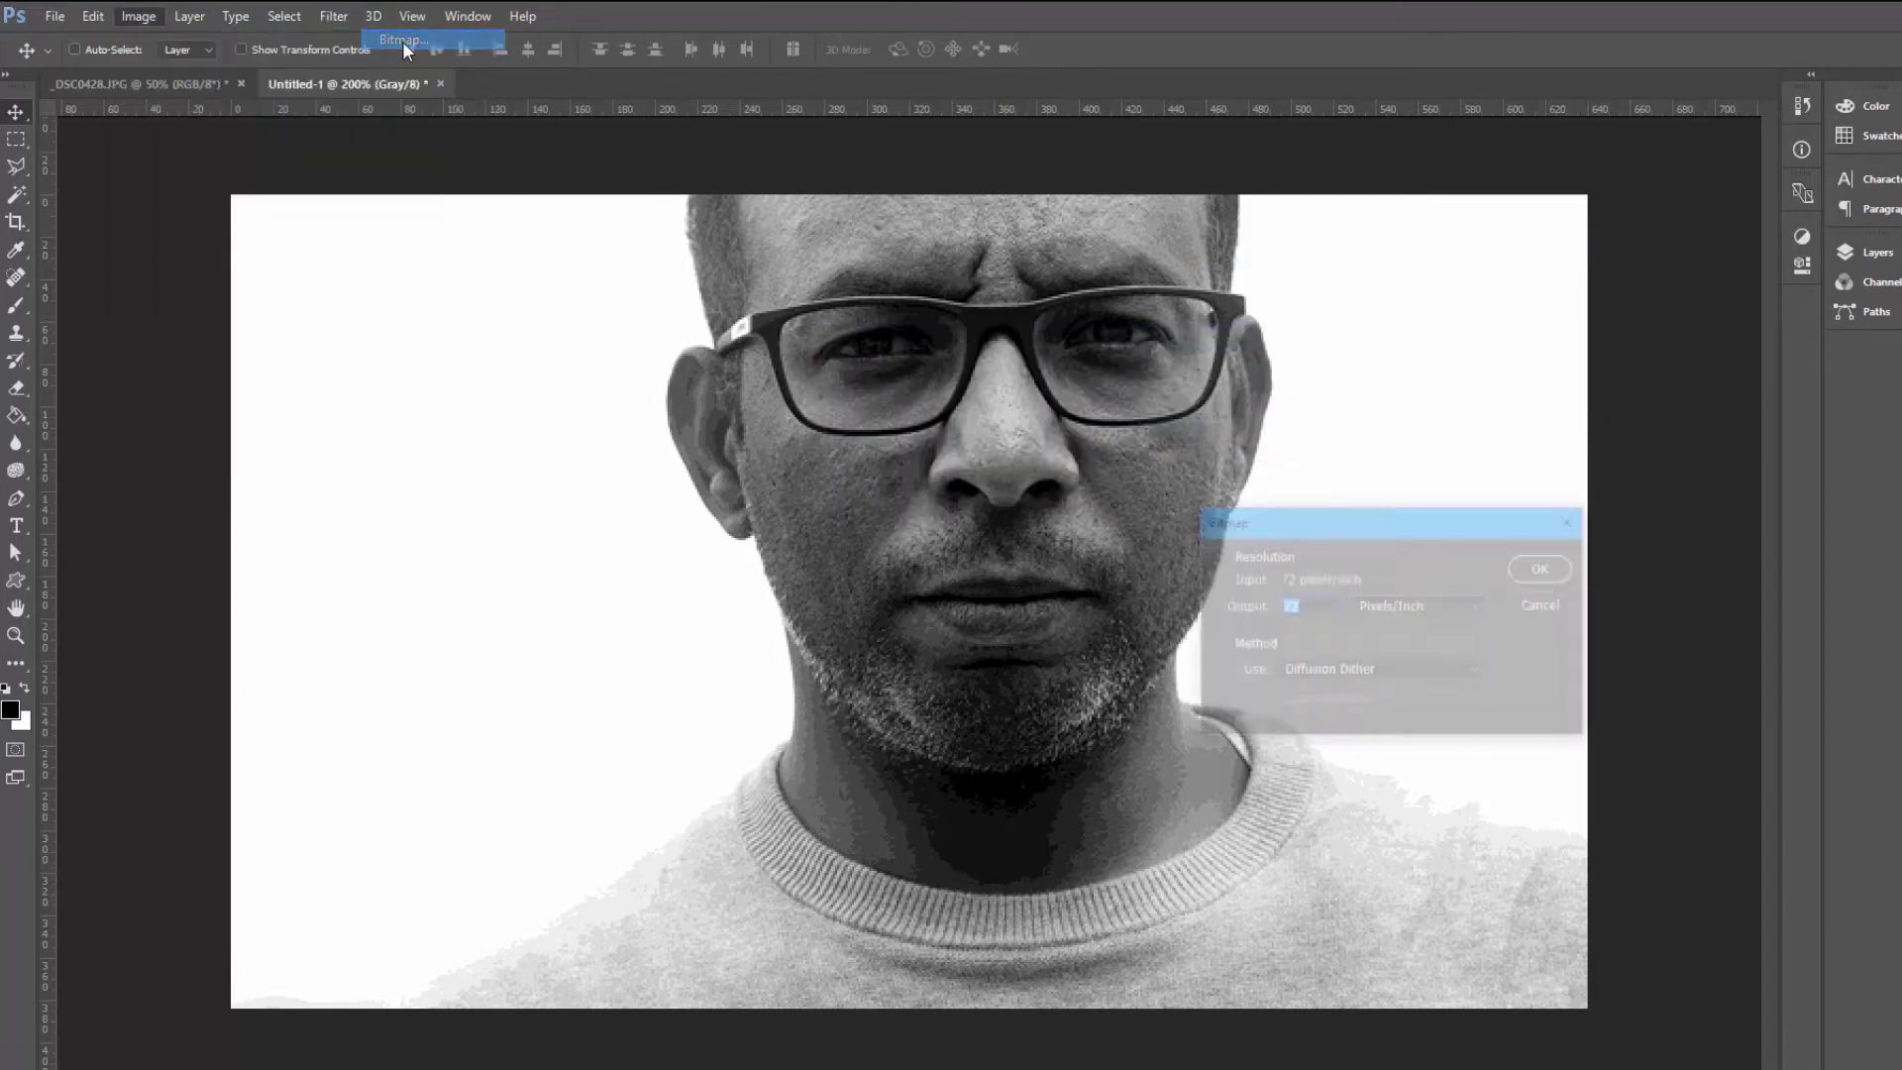
click(1545, 569)
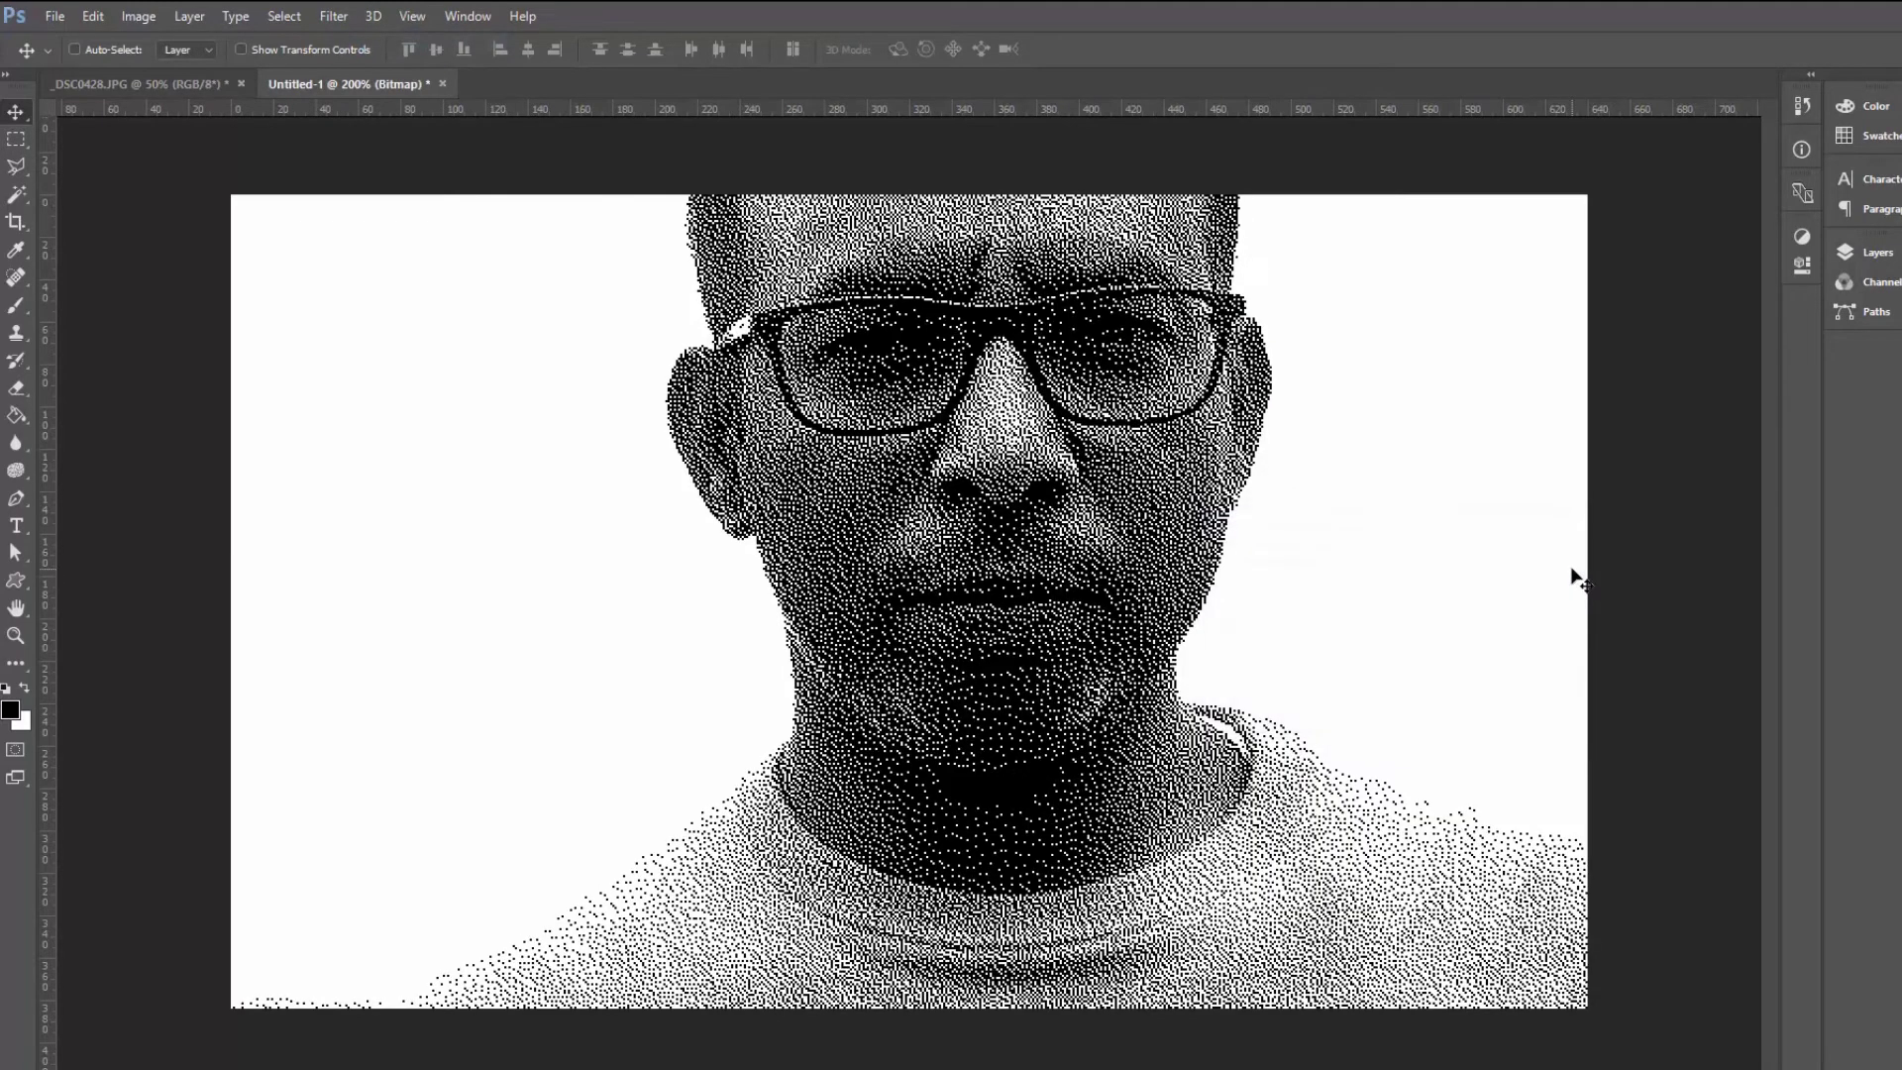
key(ctrl+minus)
key(ctrl+minus)
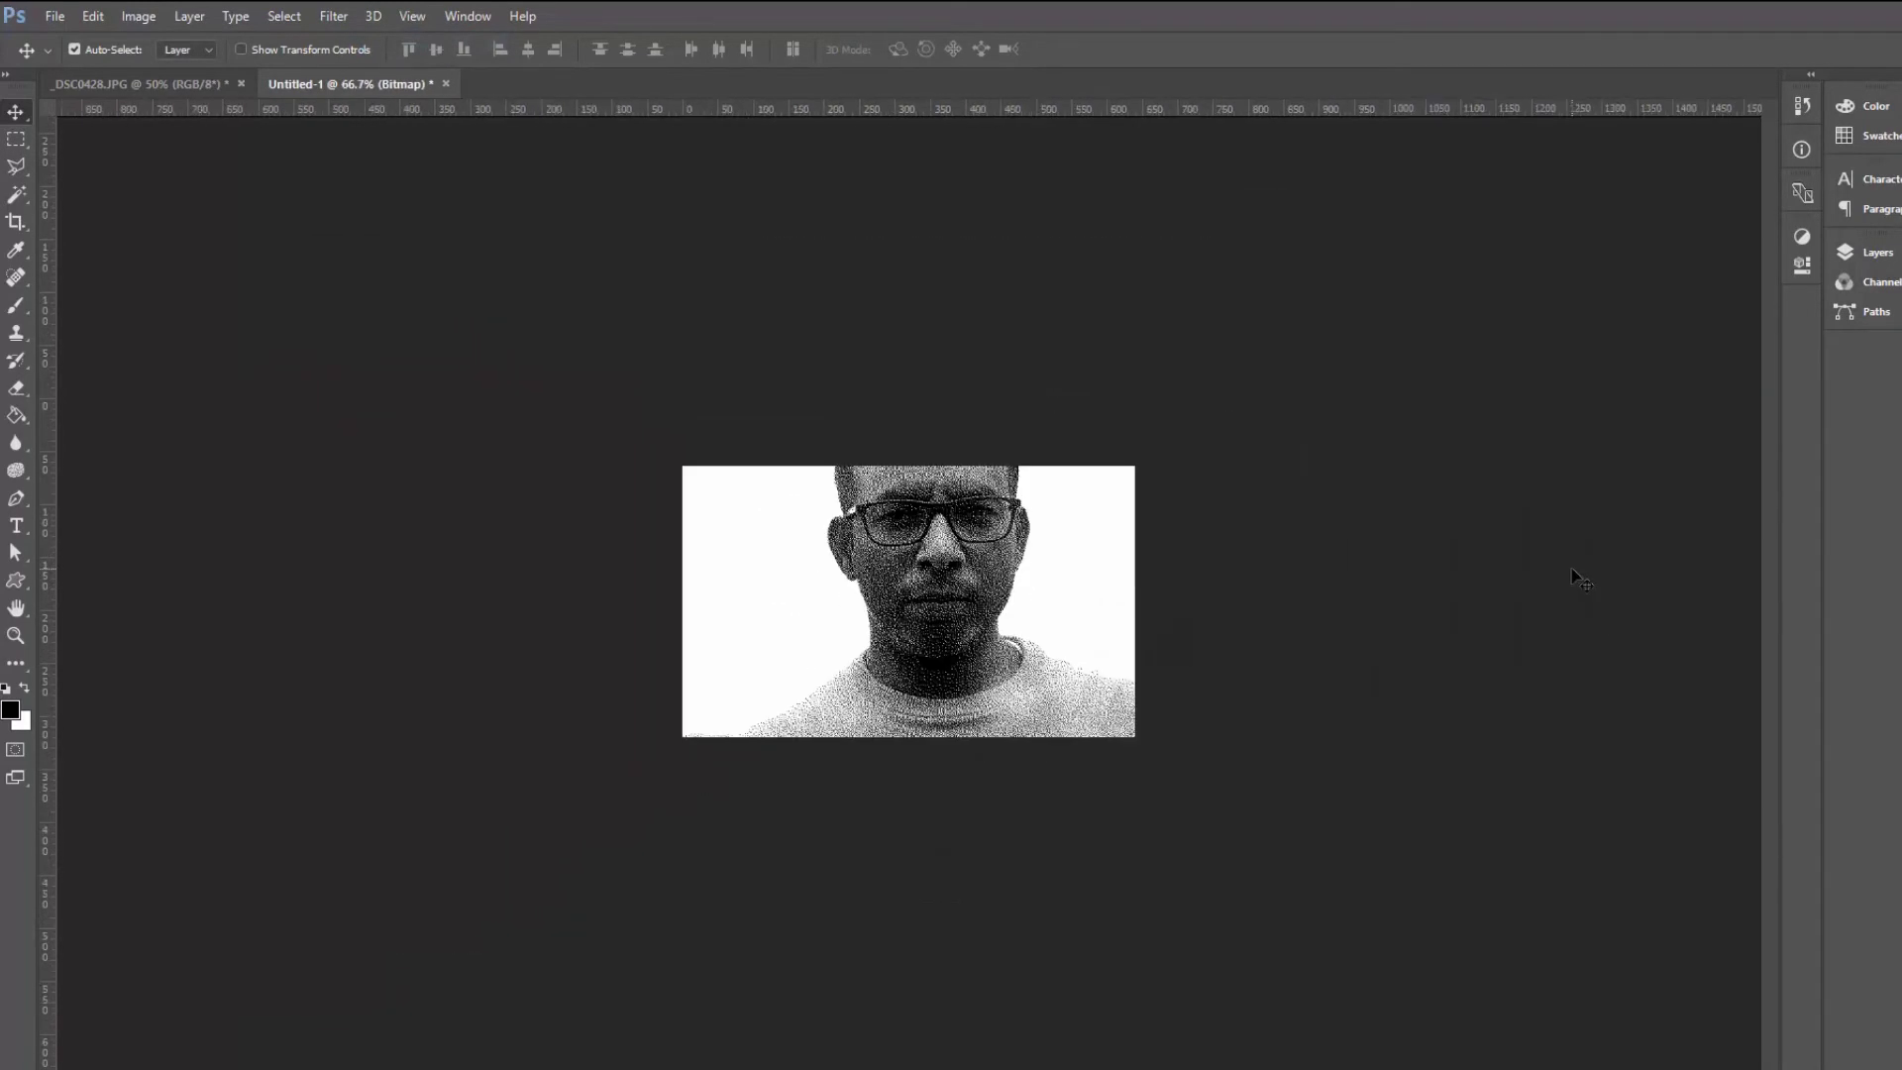
key(ctrl+plus)
key(ctrl+plus)
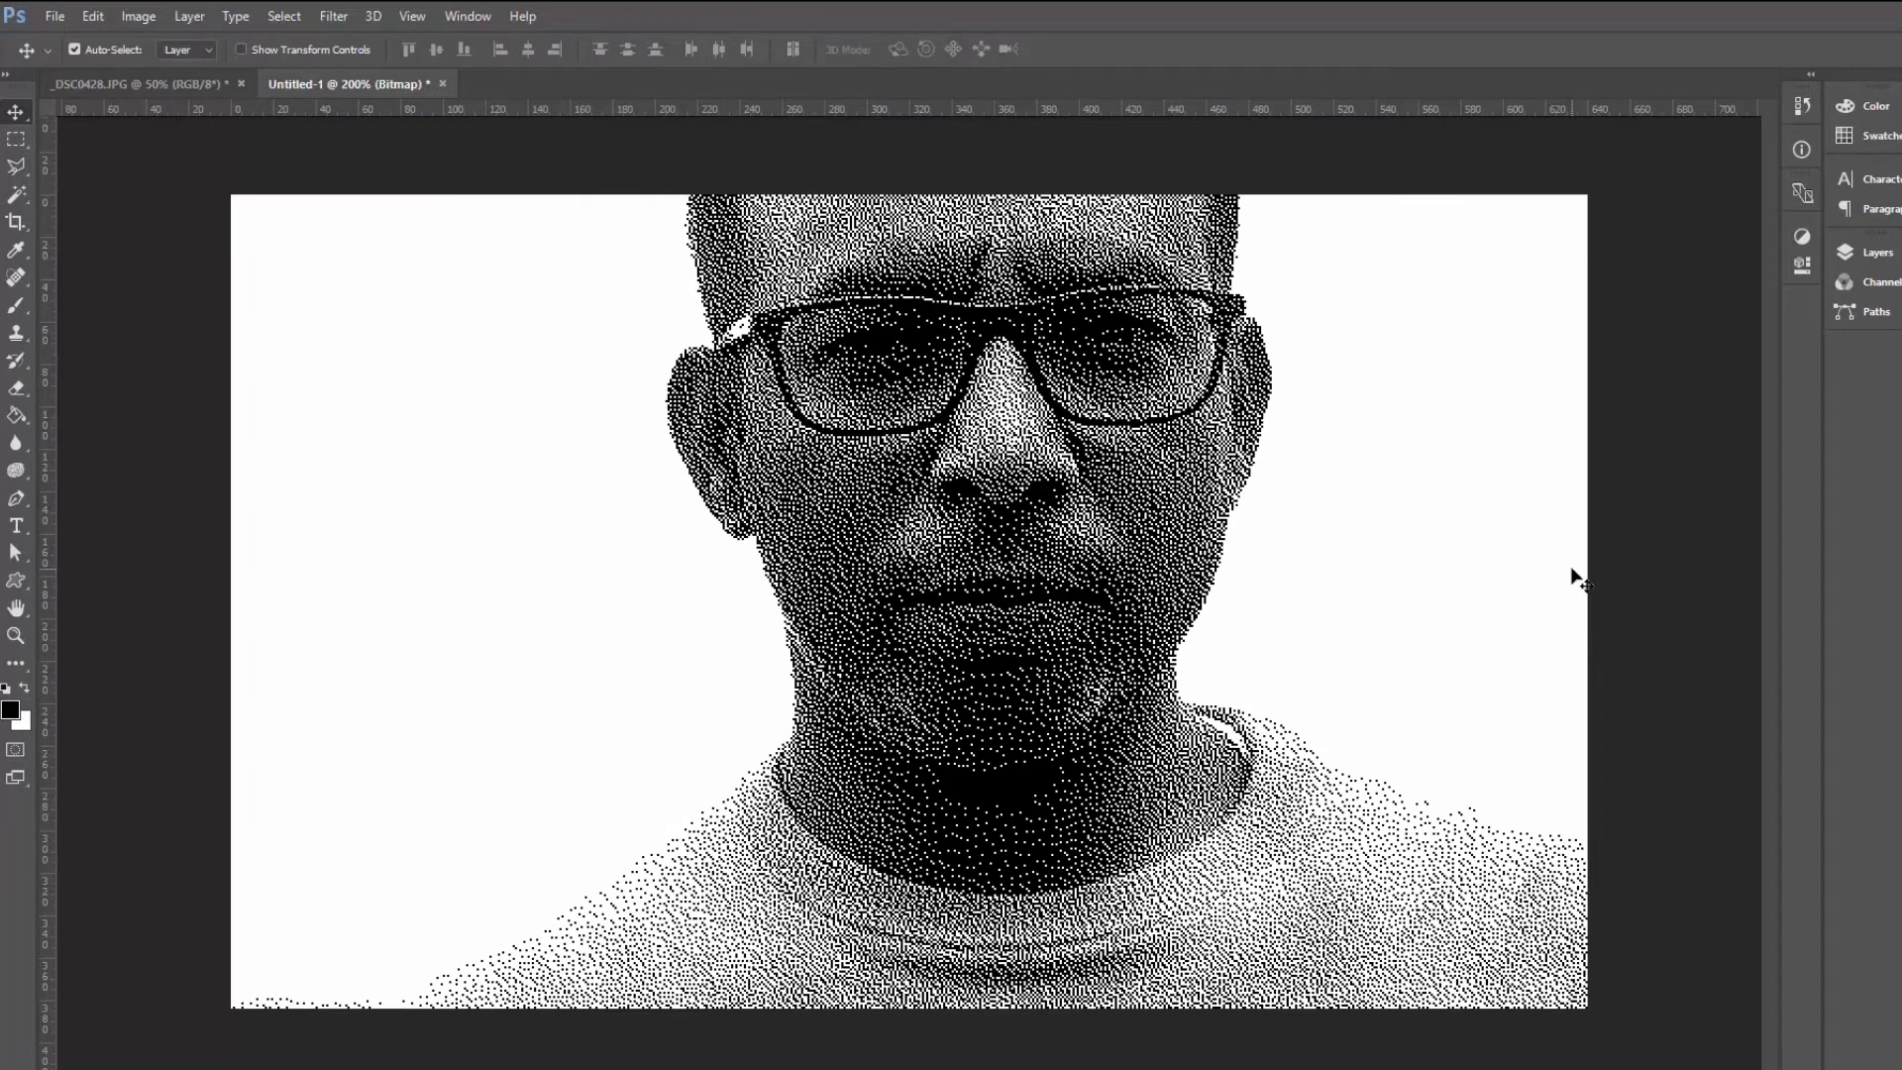
key(ctrl+minus)
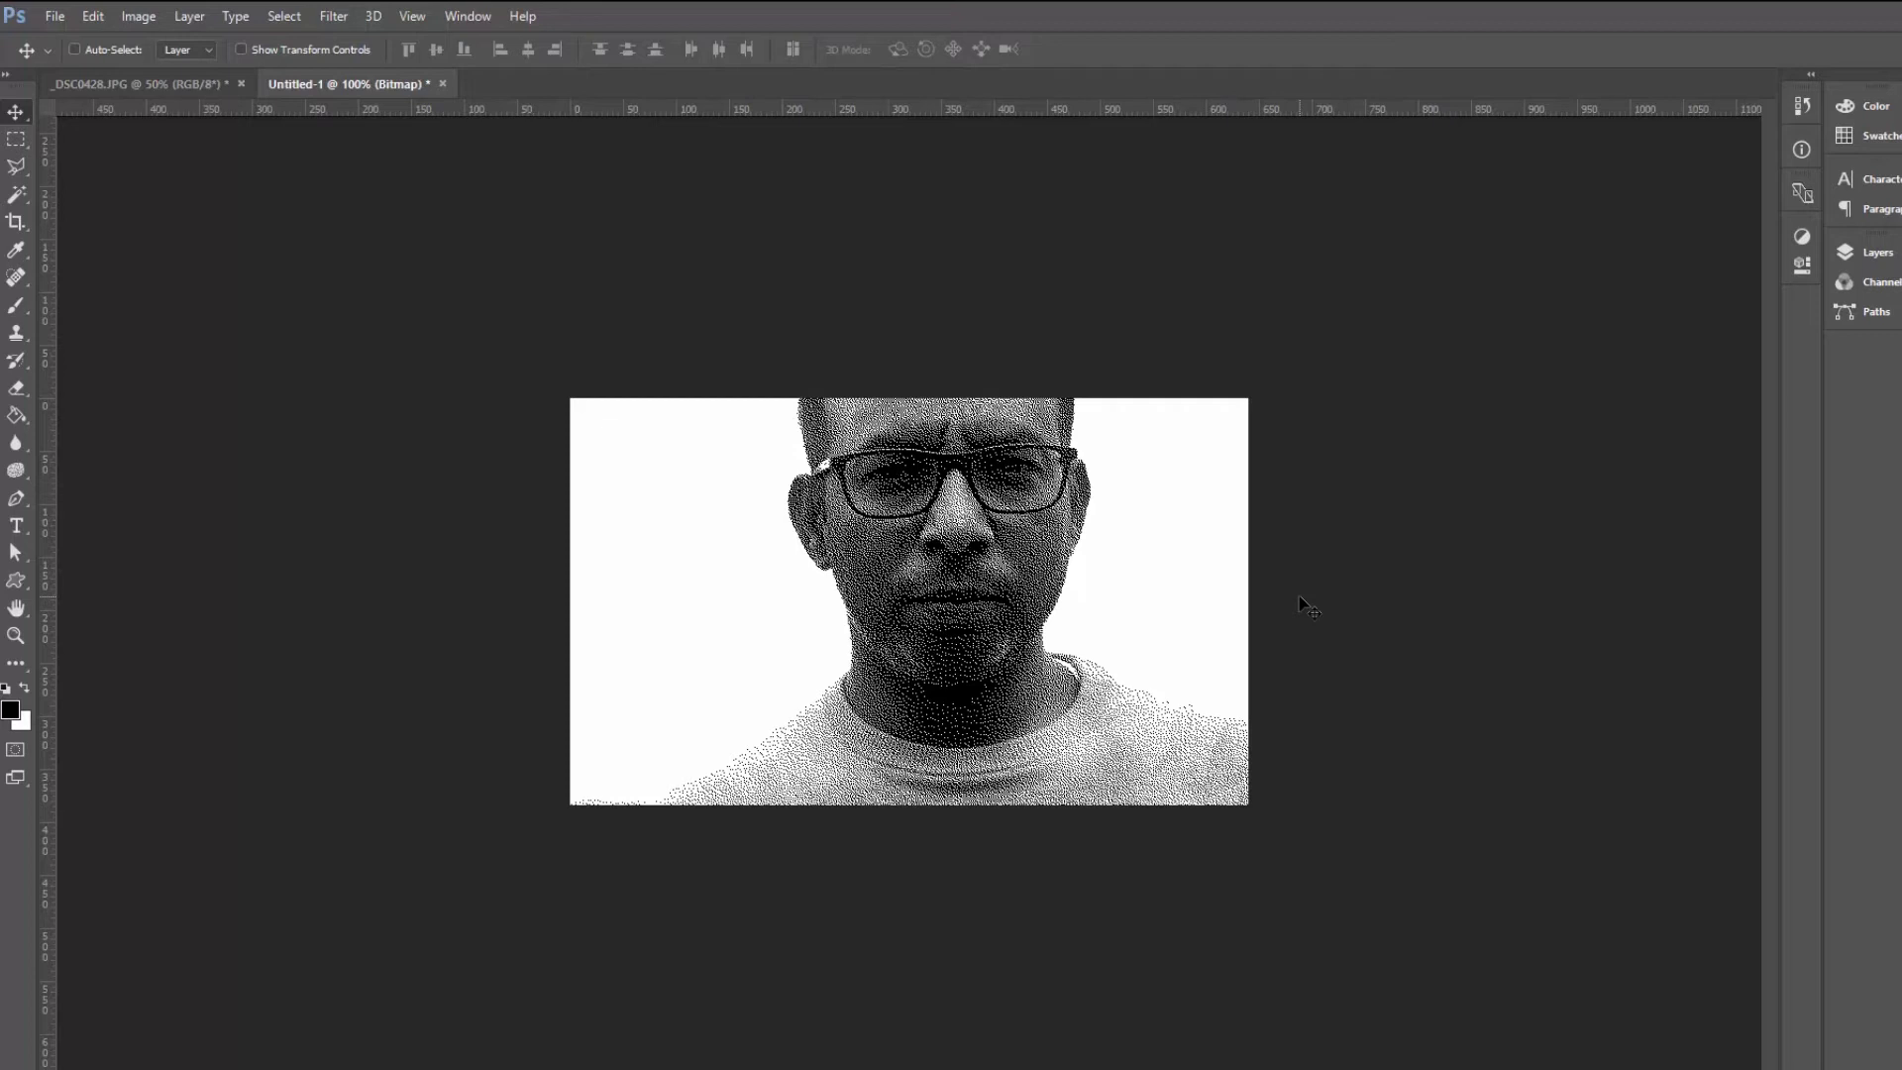
- Save the portrait as hamed.bmp, a 1-bit Windows BMP in the bmp folder
click(54, 17)
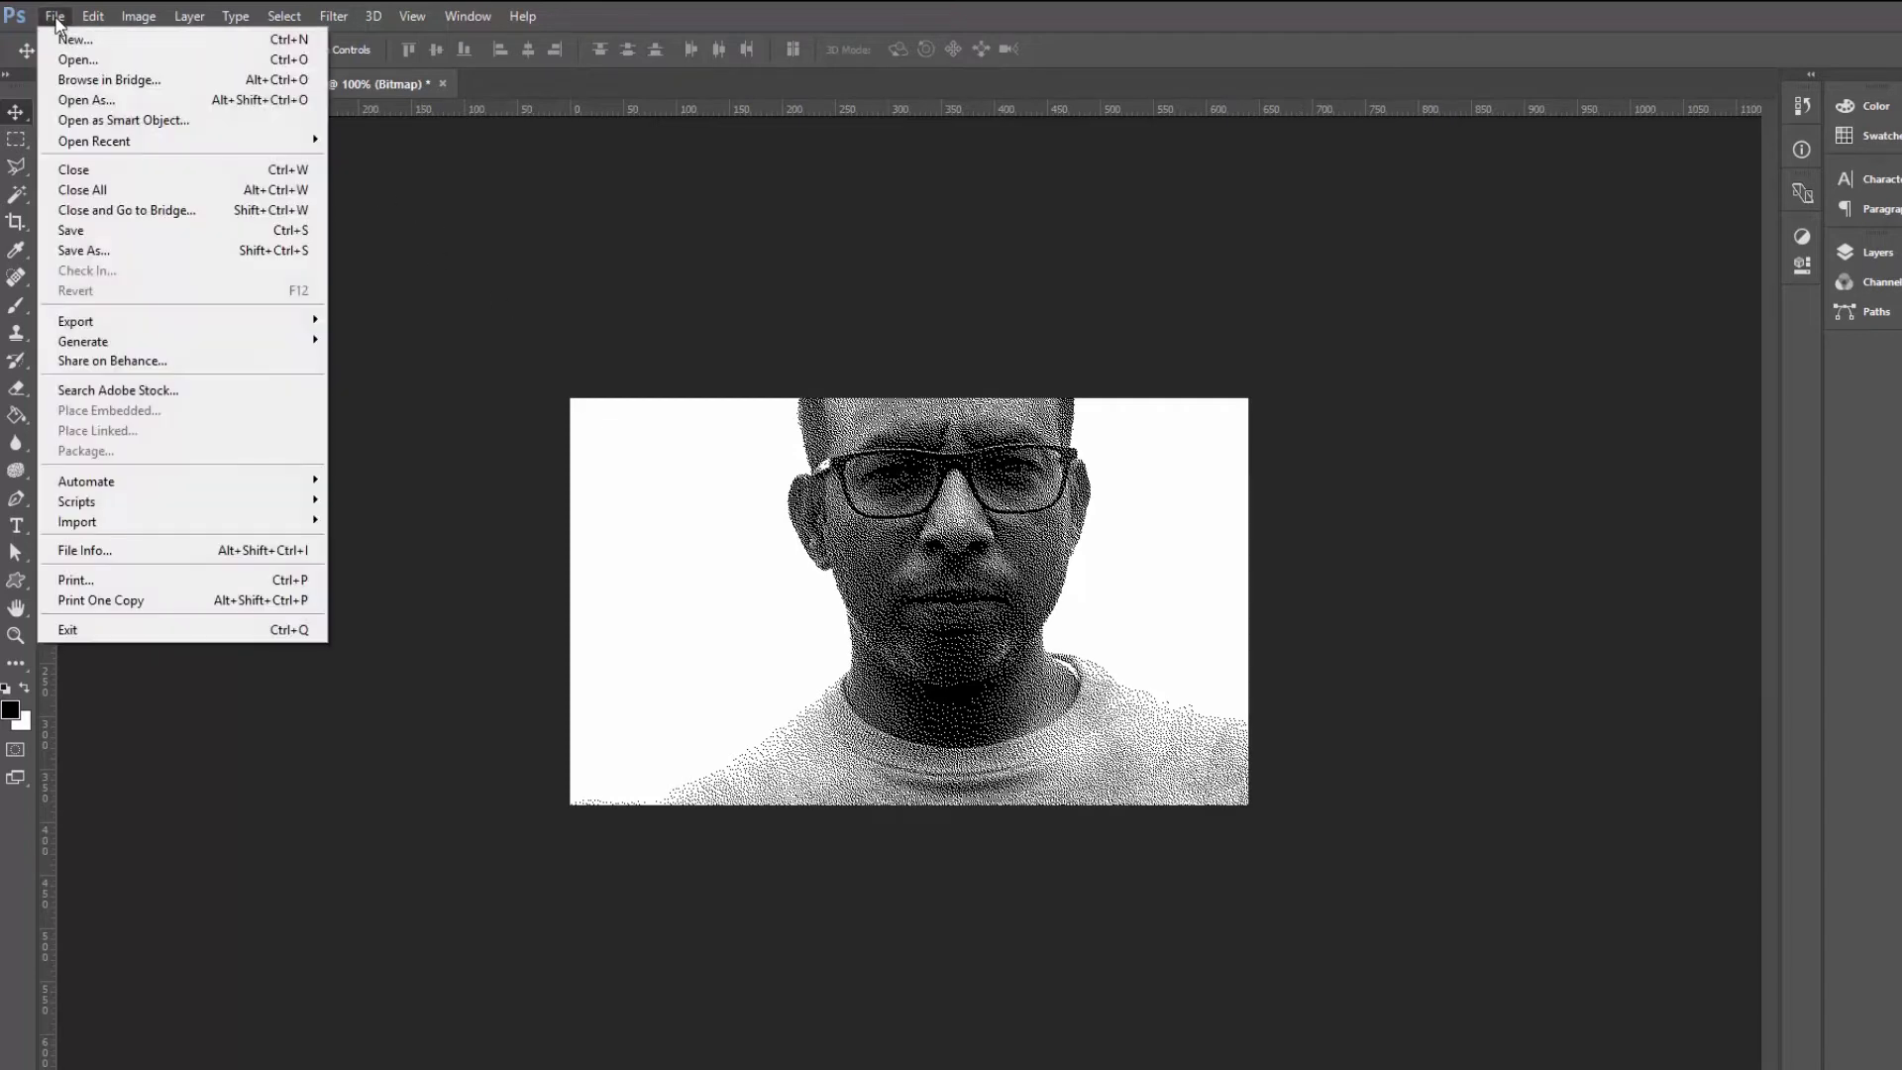
click(133, 252)
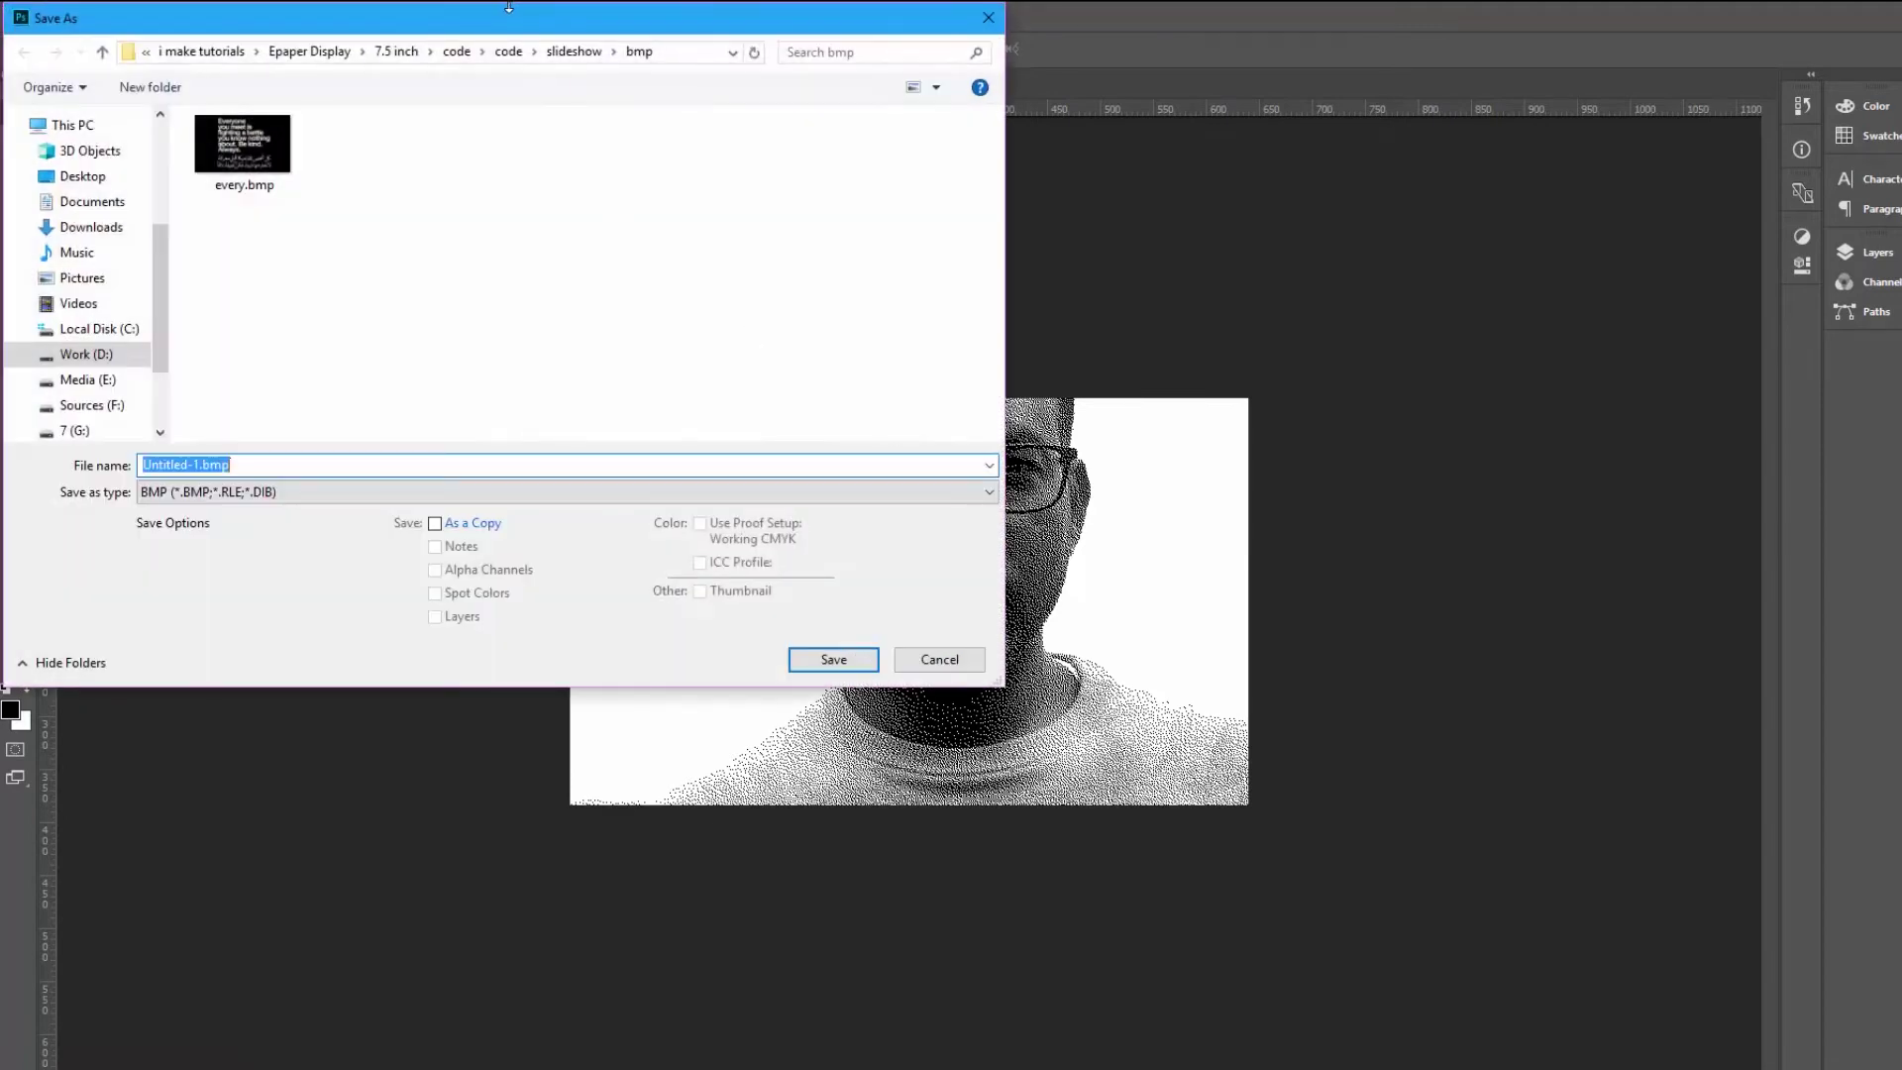
drag(508, 8, 1074, 188)
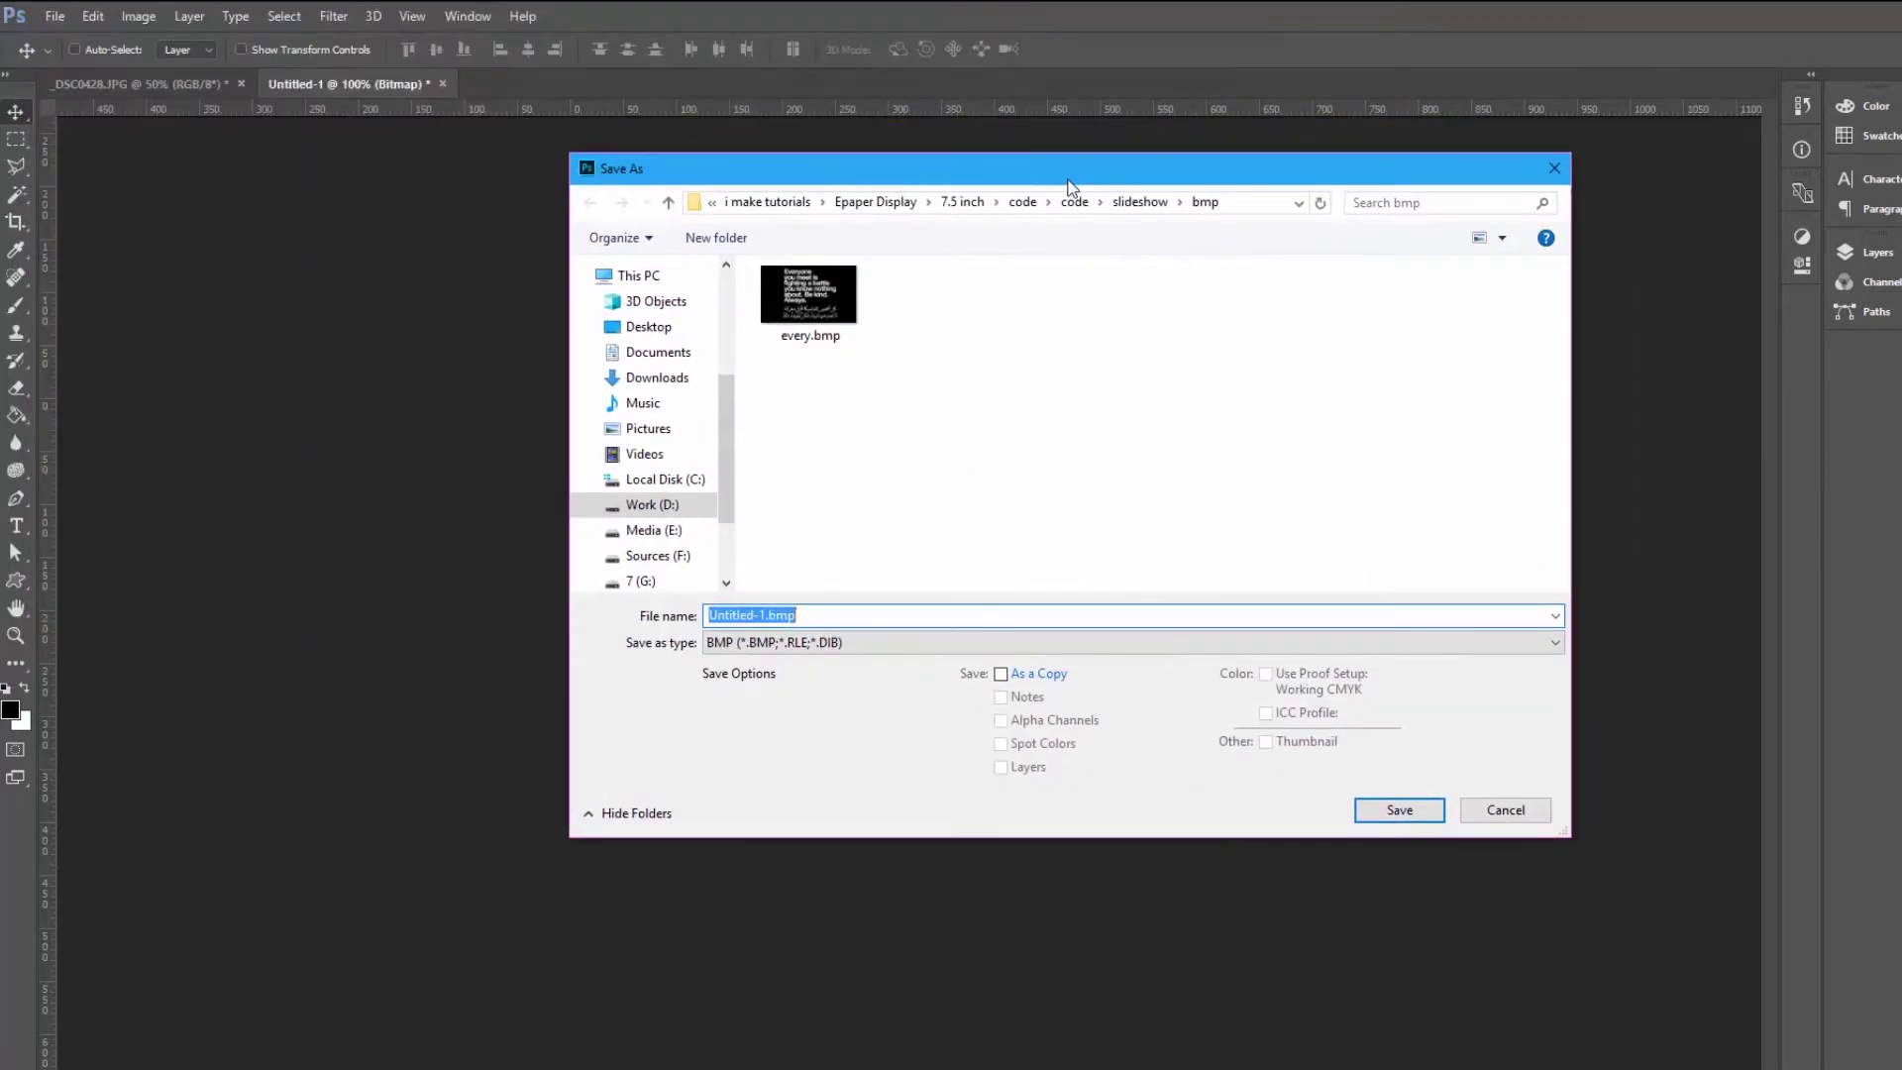
text(hamed)
key(Return)
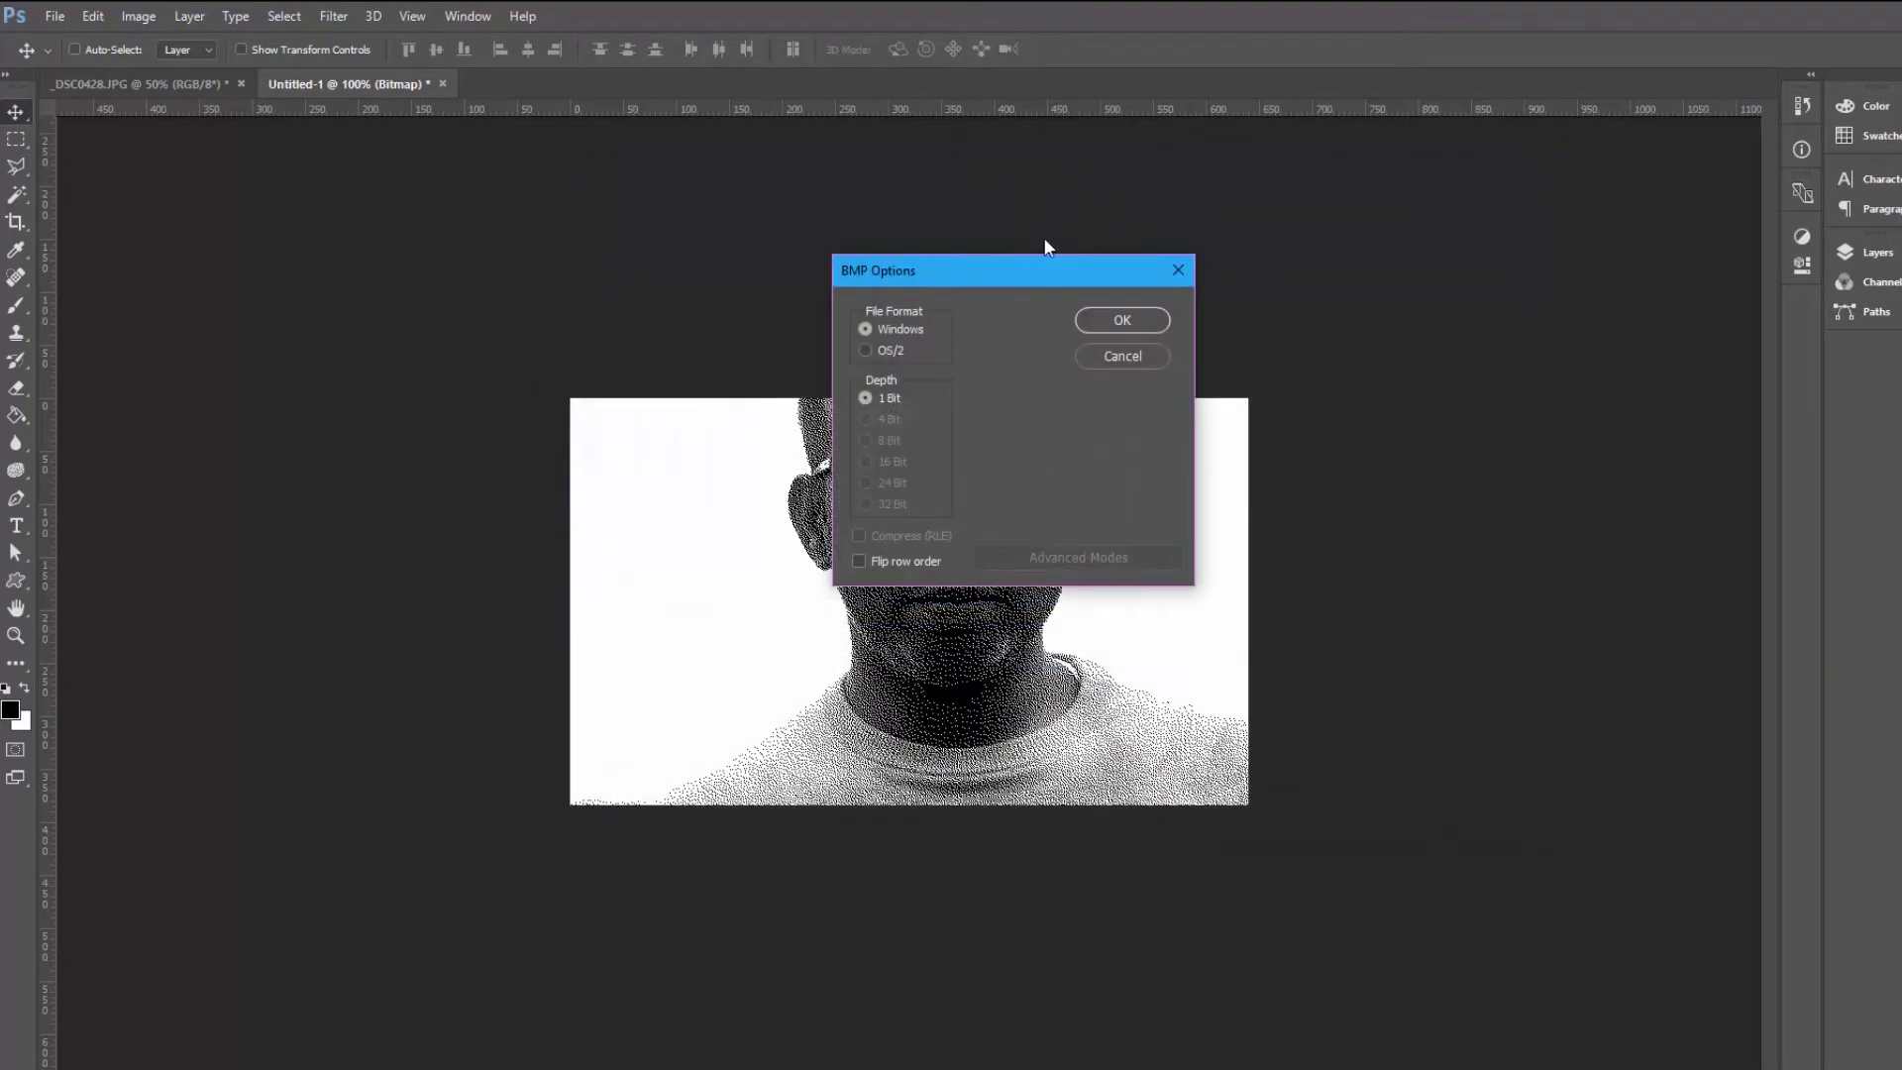
click(1121, 319)
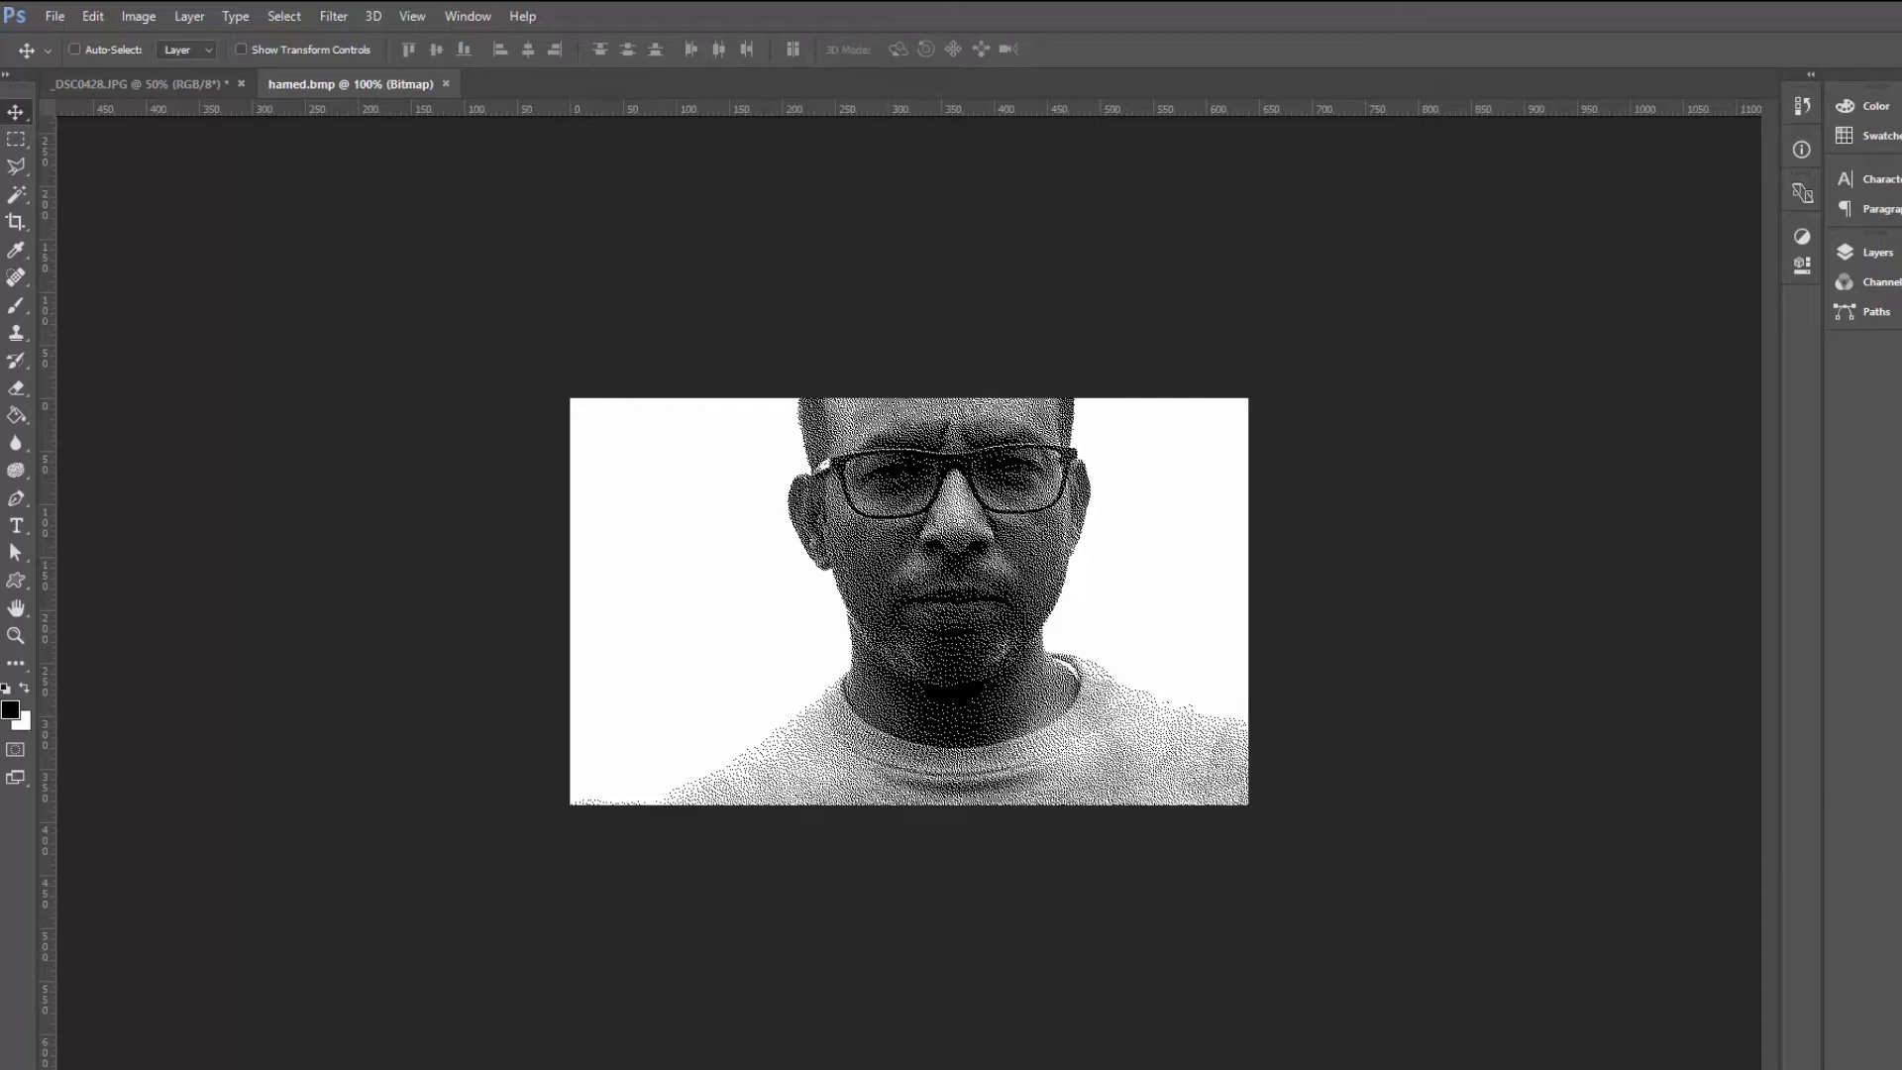
- Upload hamed.bmp to /home/pi/SlideShow/bmp/ in WinSCP
key(alt+Tab)
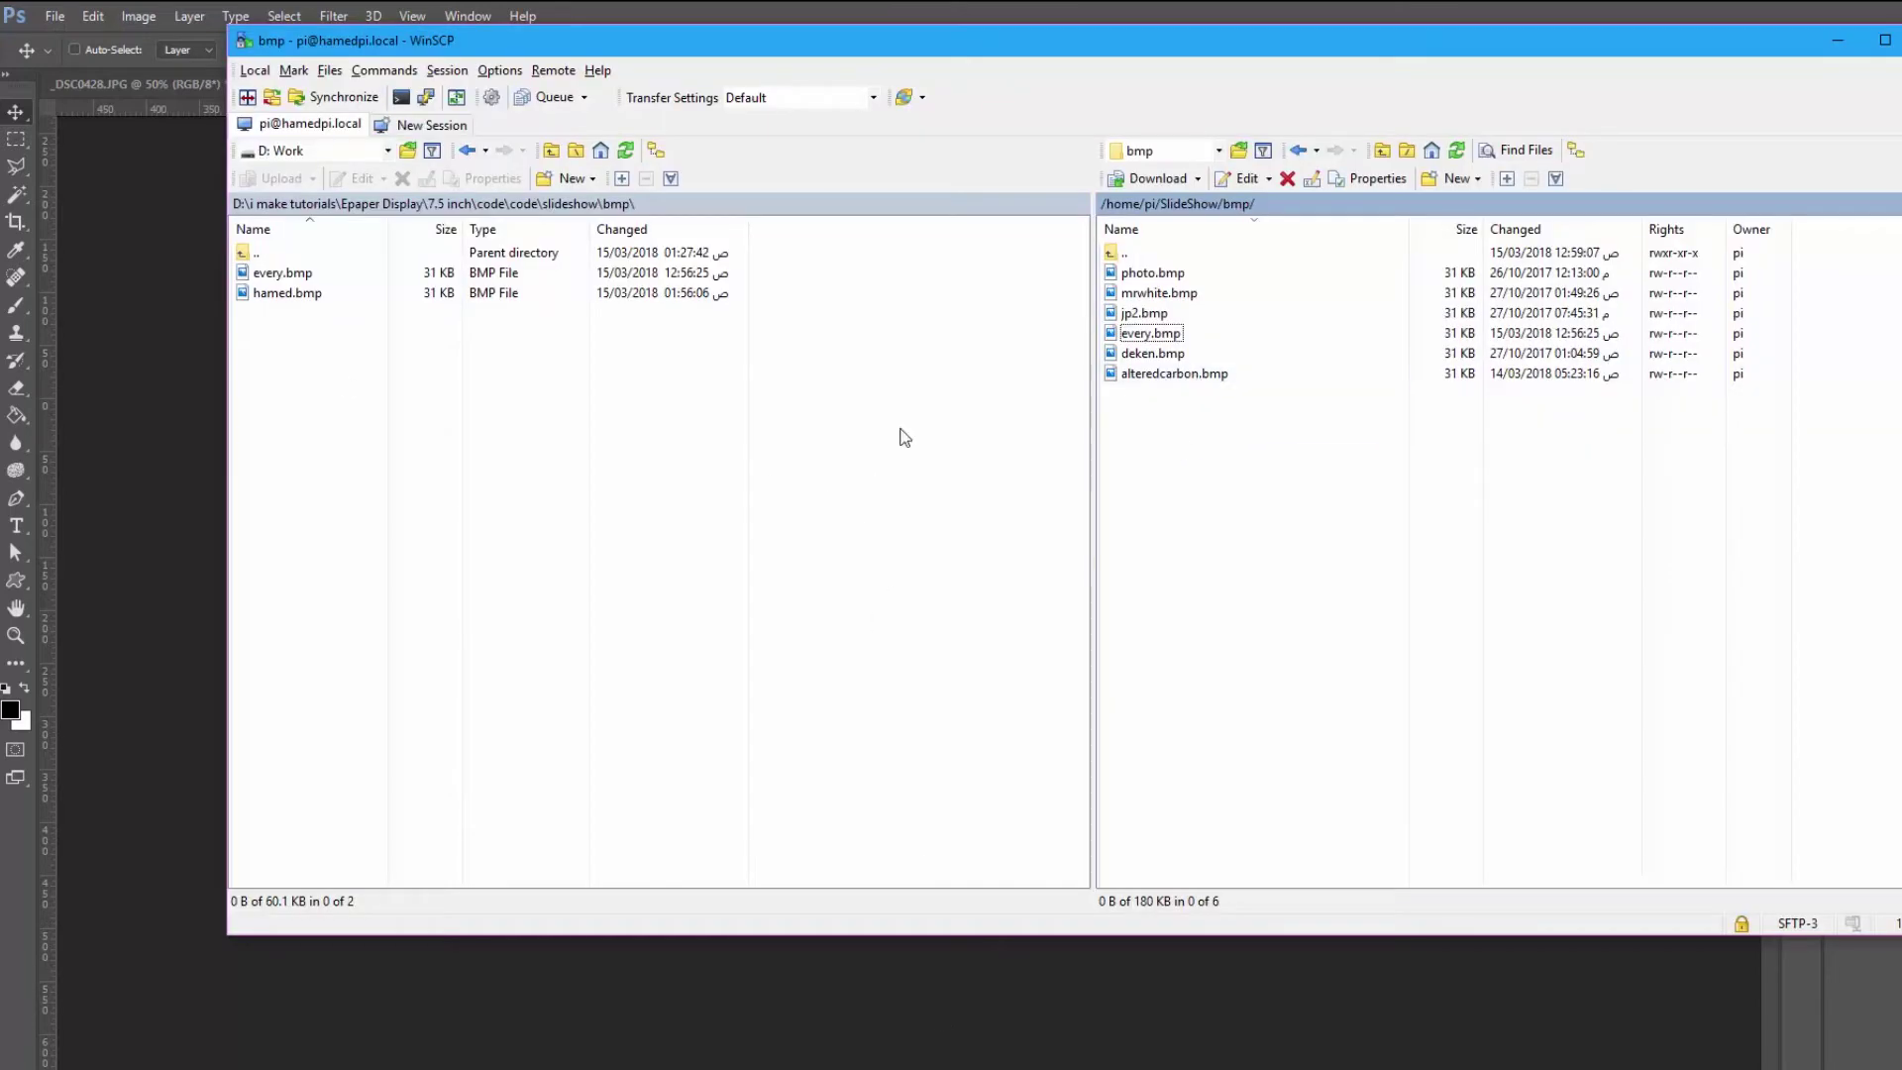
drag(298, 295, 1342, 552)
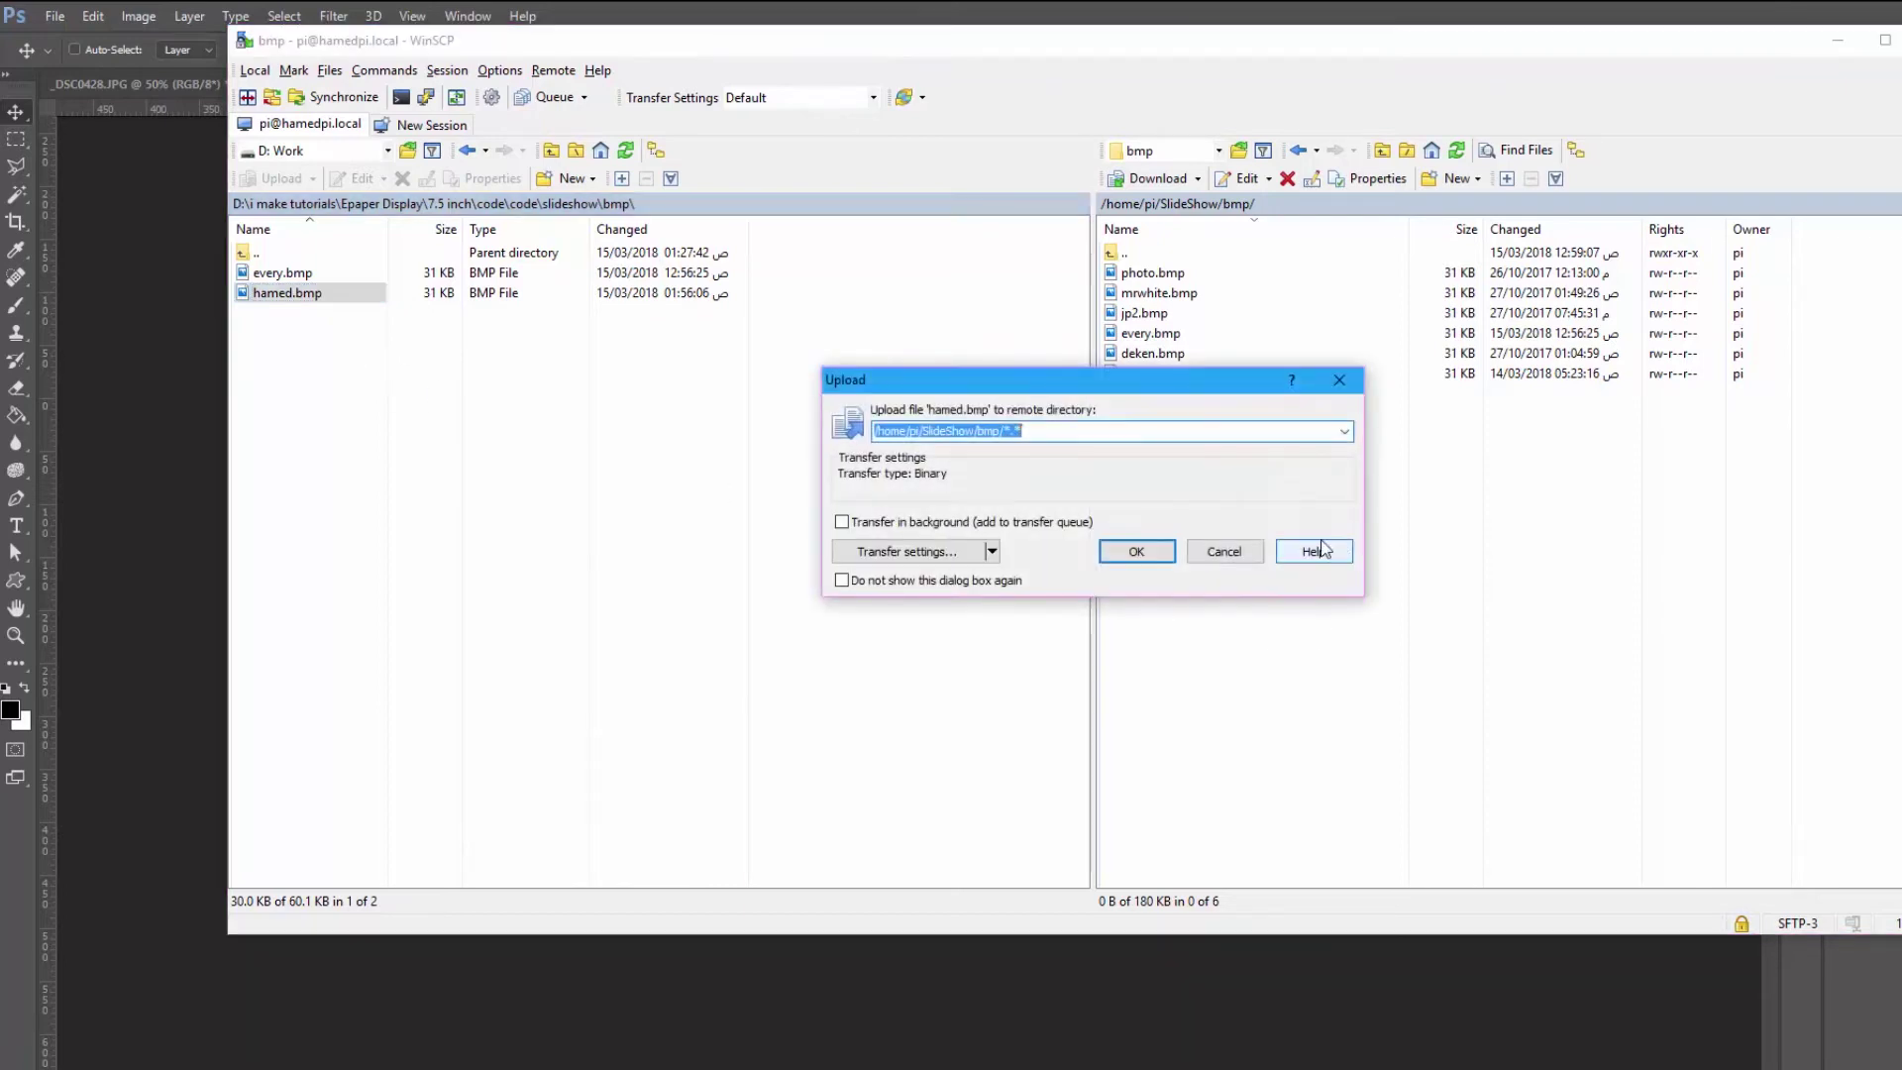
drag(1152, 386, 1353, 543)
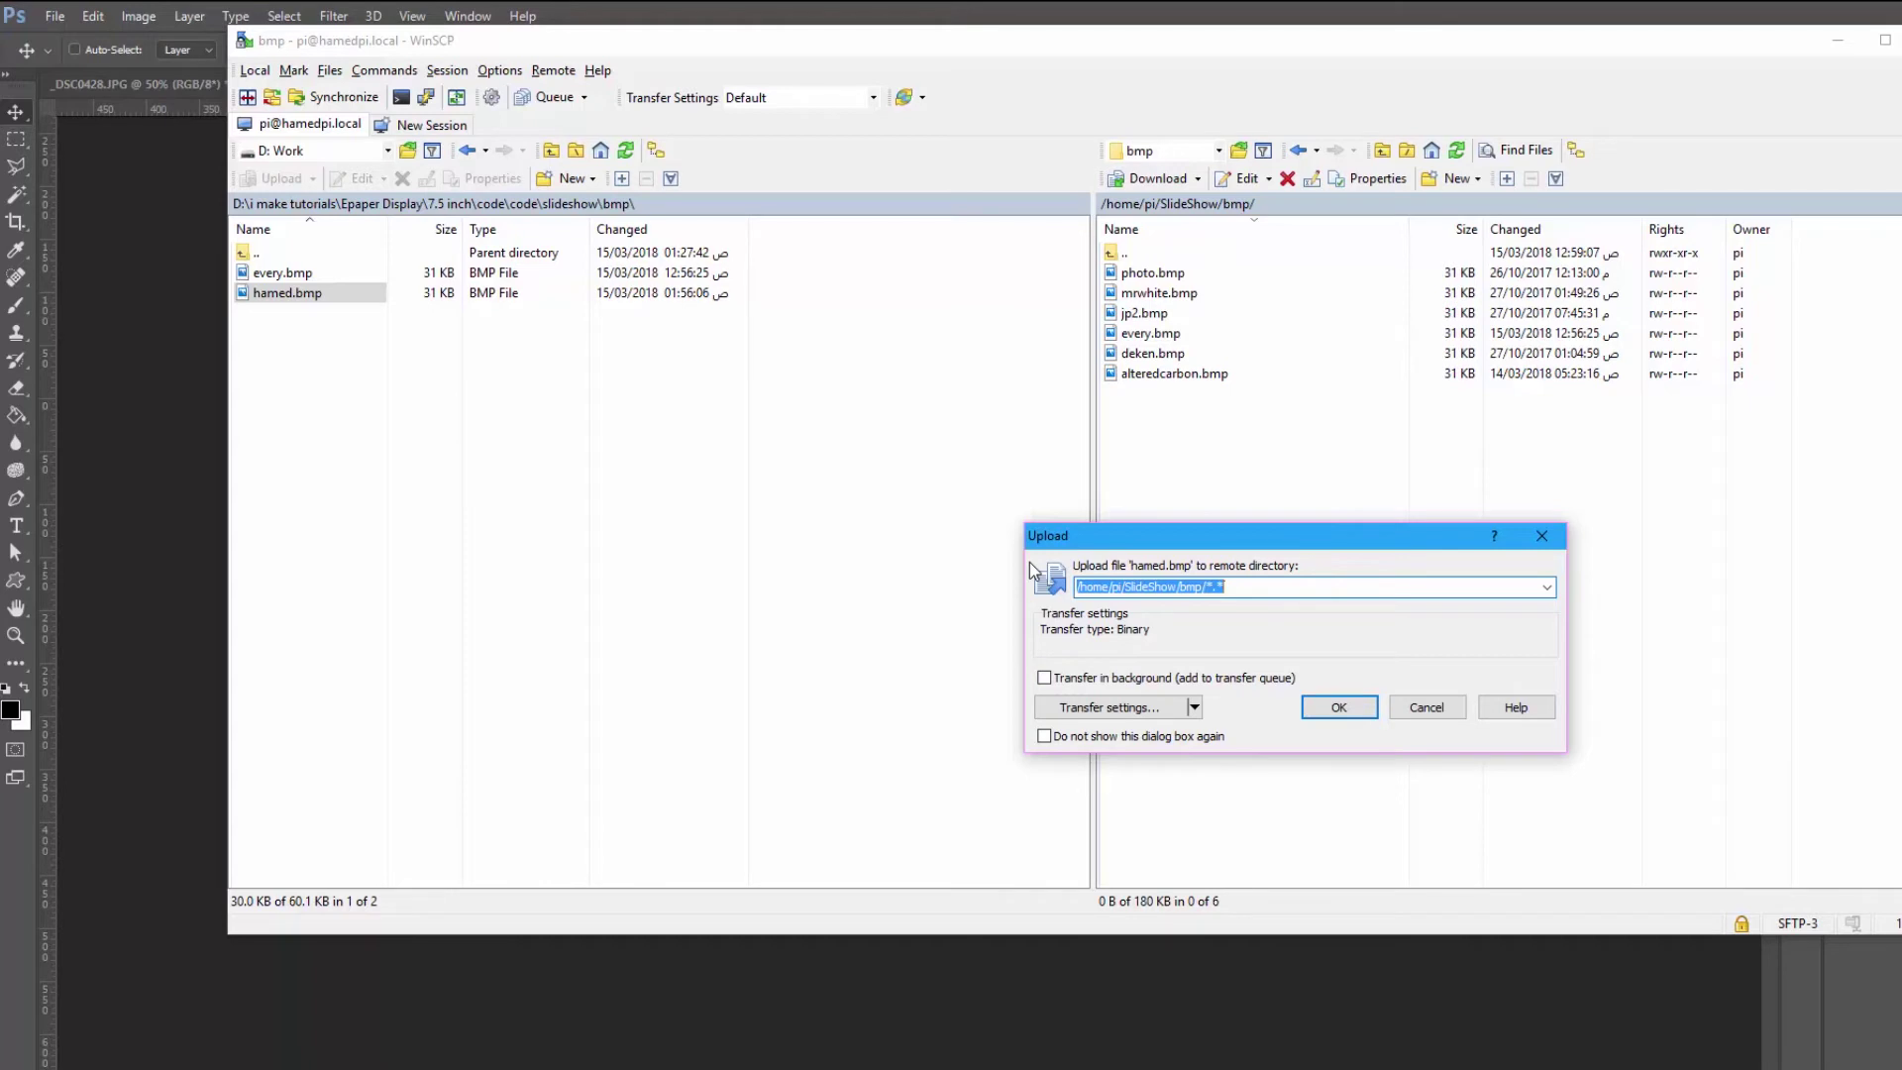
click(1339, 715)
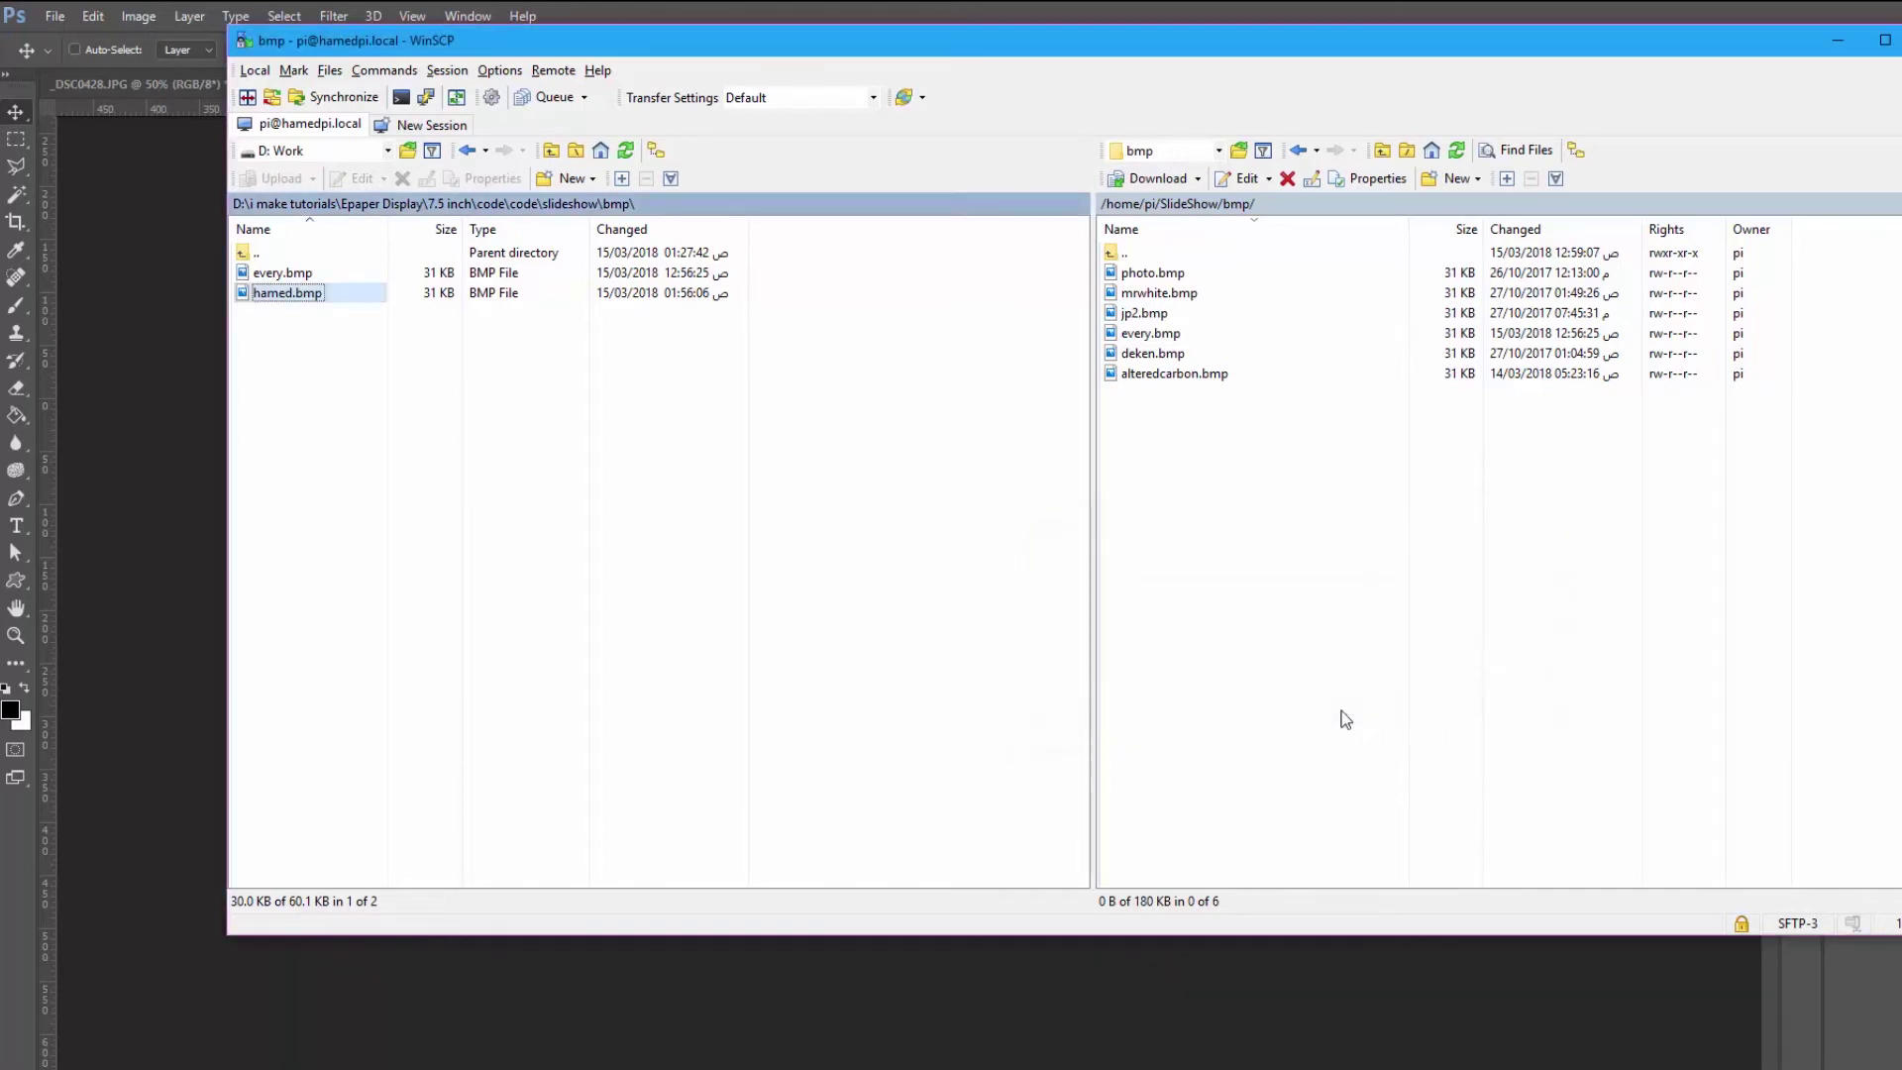
- Select the six other remote images, leaving hamed.bmp out
click(1155, 333)
drag(1246, 453, 1170, 281)
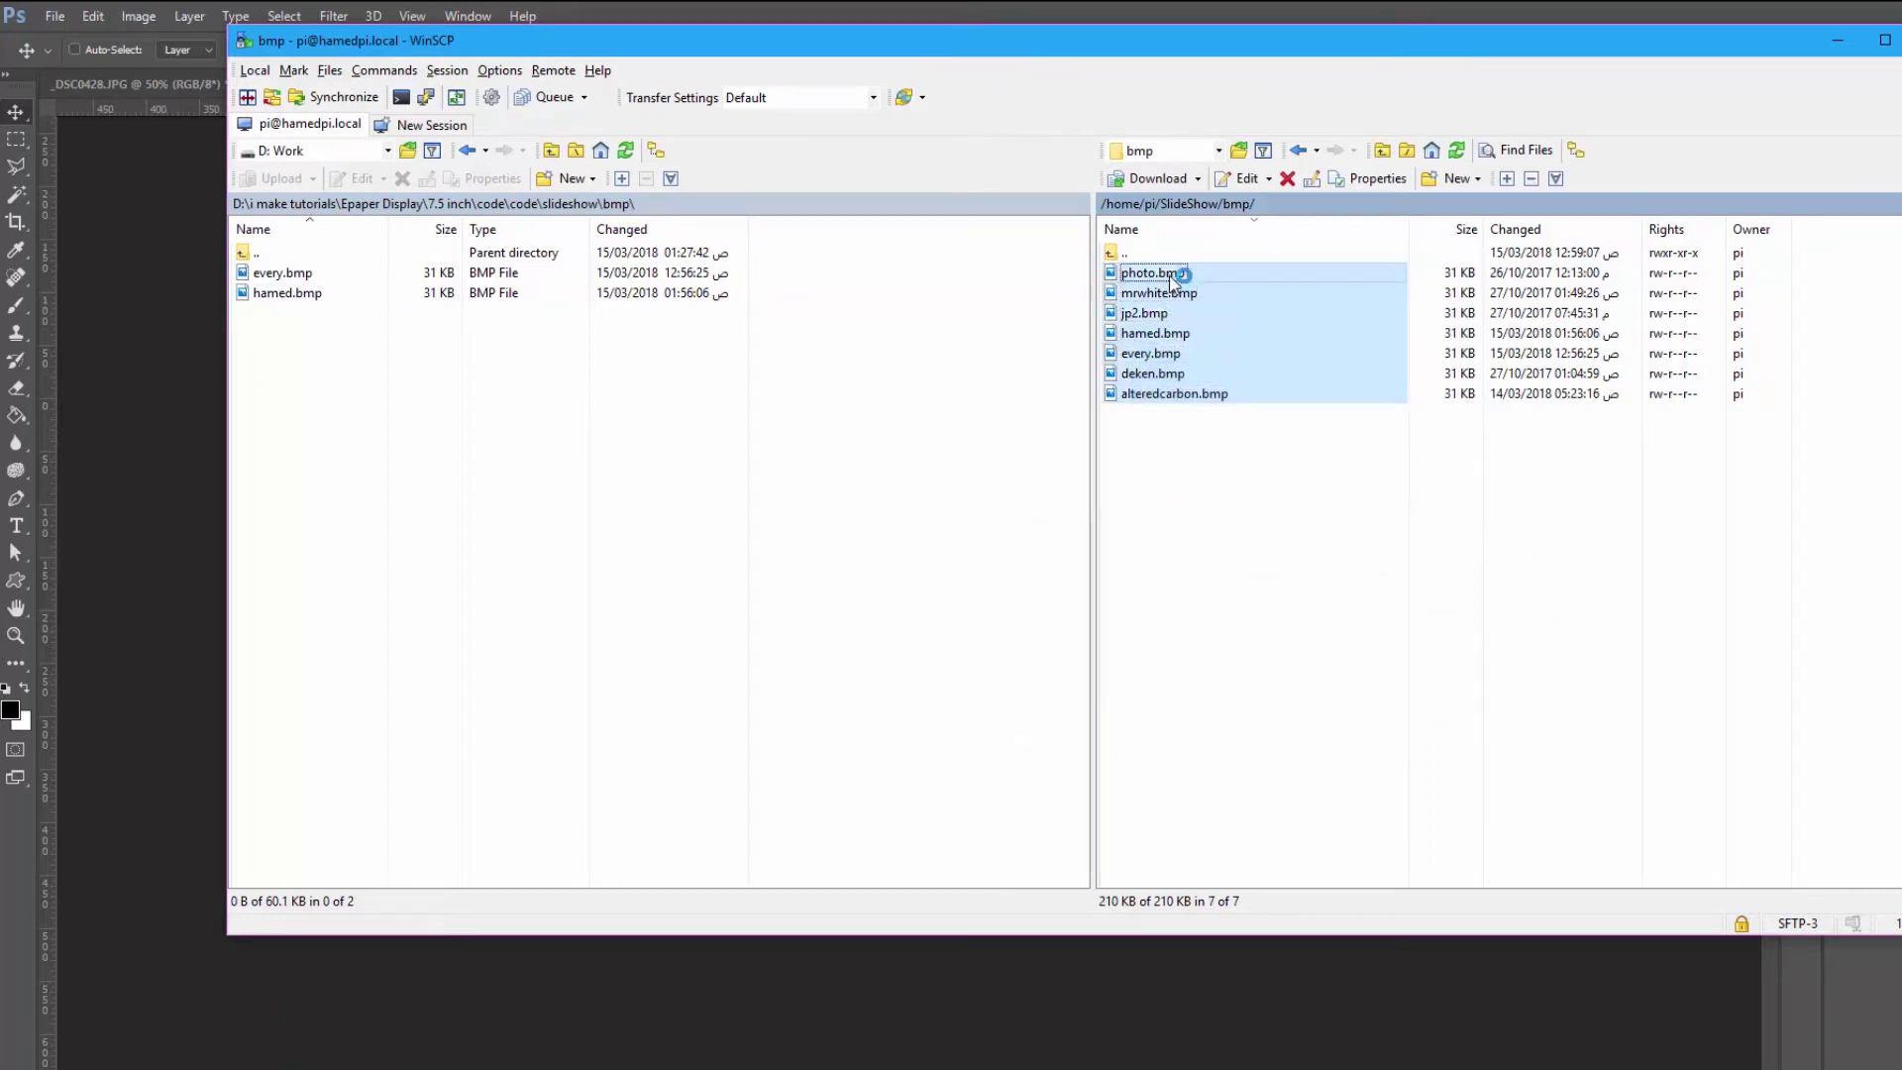
ctrl+click(1181, 335)
- Delete the six old remote images and scroll to the top of random_image.py
key(Delete)
key(Return)
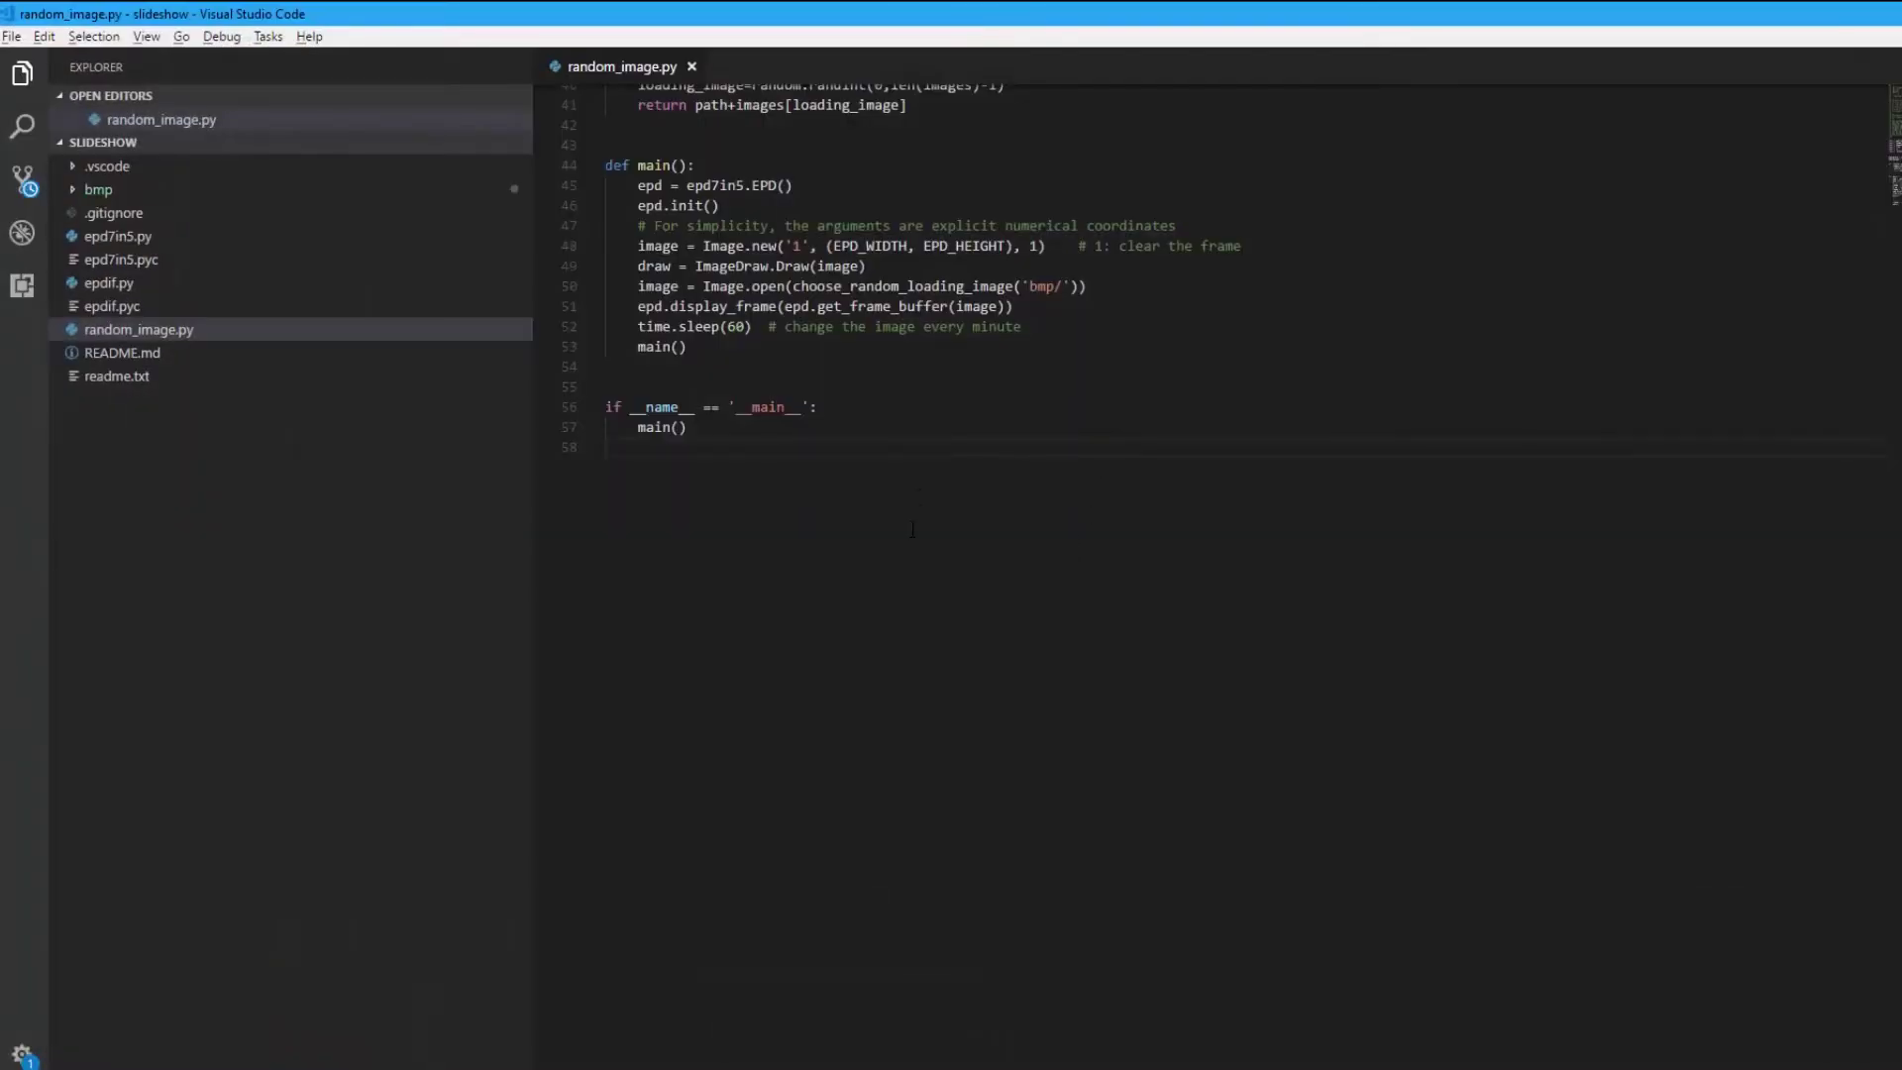
scroll(1098, 487, up, 6)
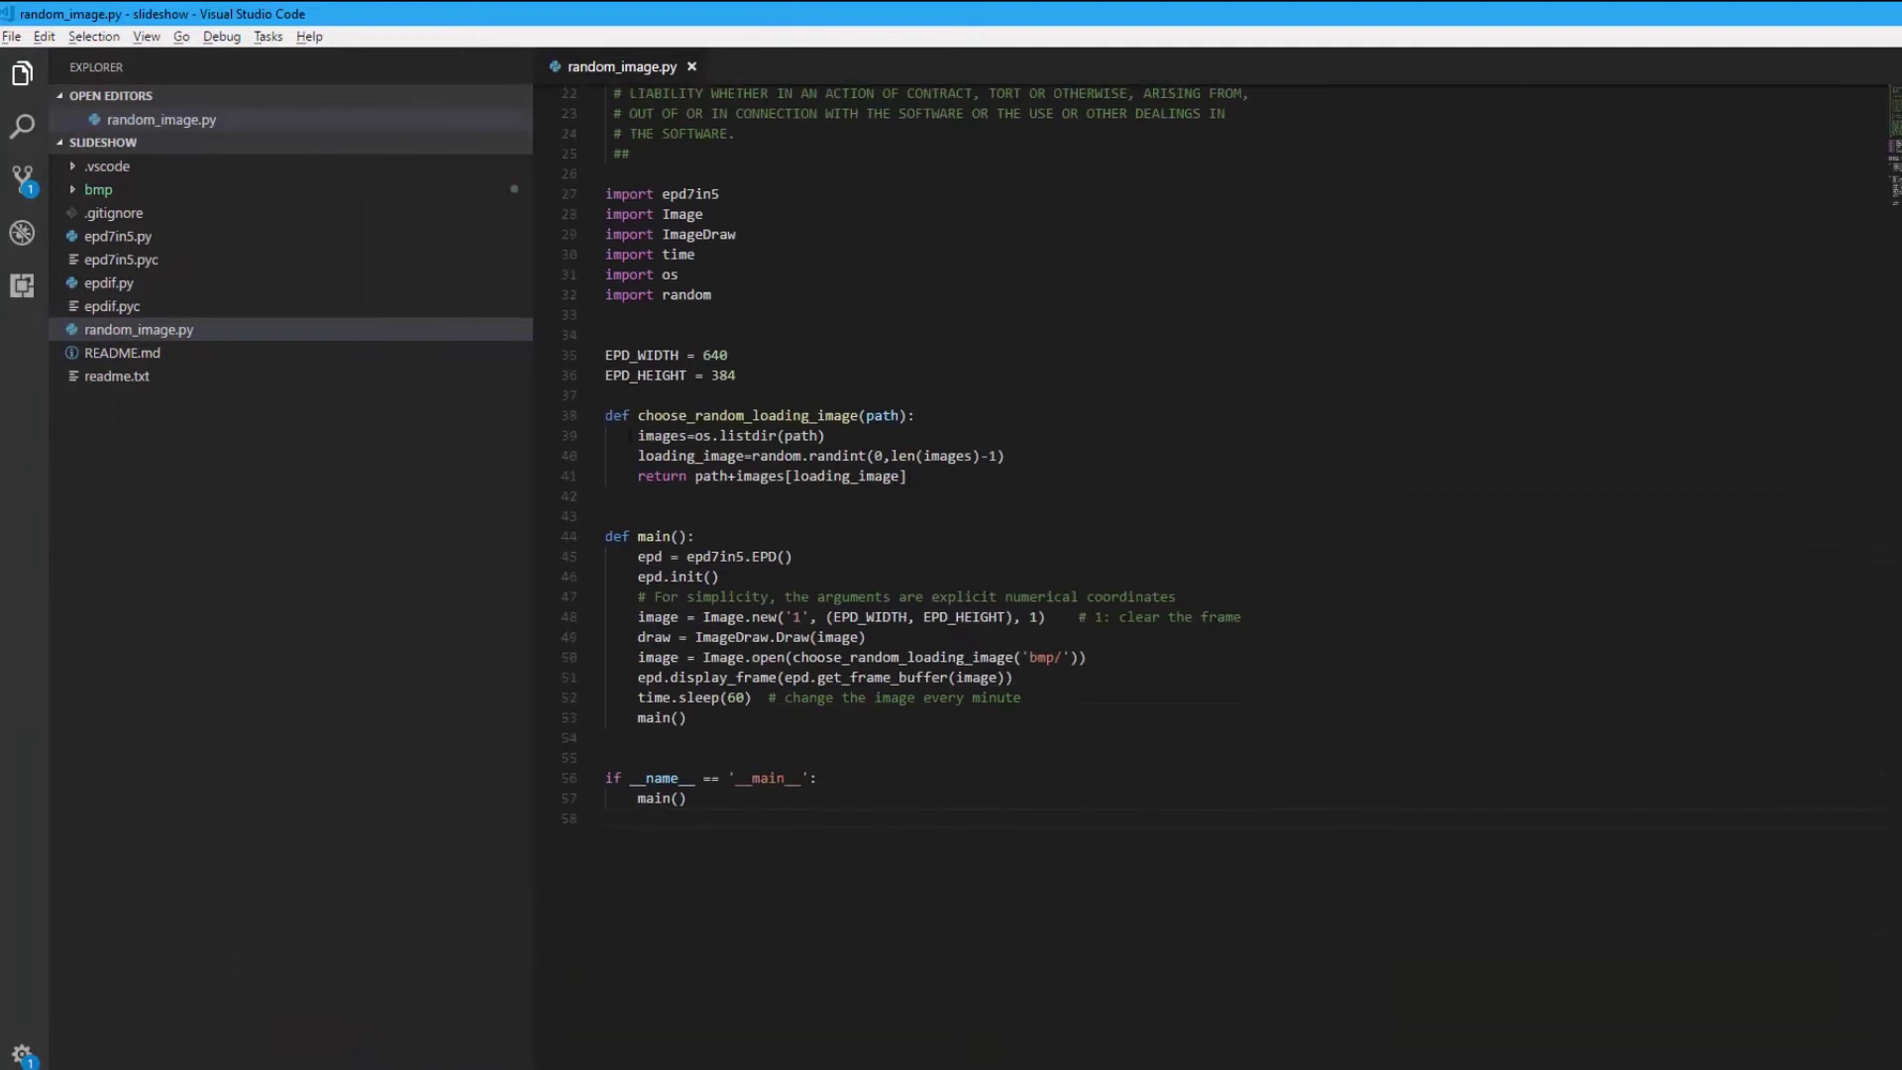
- Highlight the path parameter on line 38 and the 'bmp/' folder on line 50
drag(654, 415, 823, 436)
click(753, 415)
drag(605, 415, 913, 415)
click(885, 415)
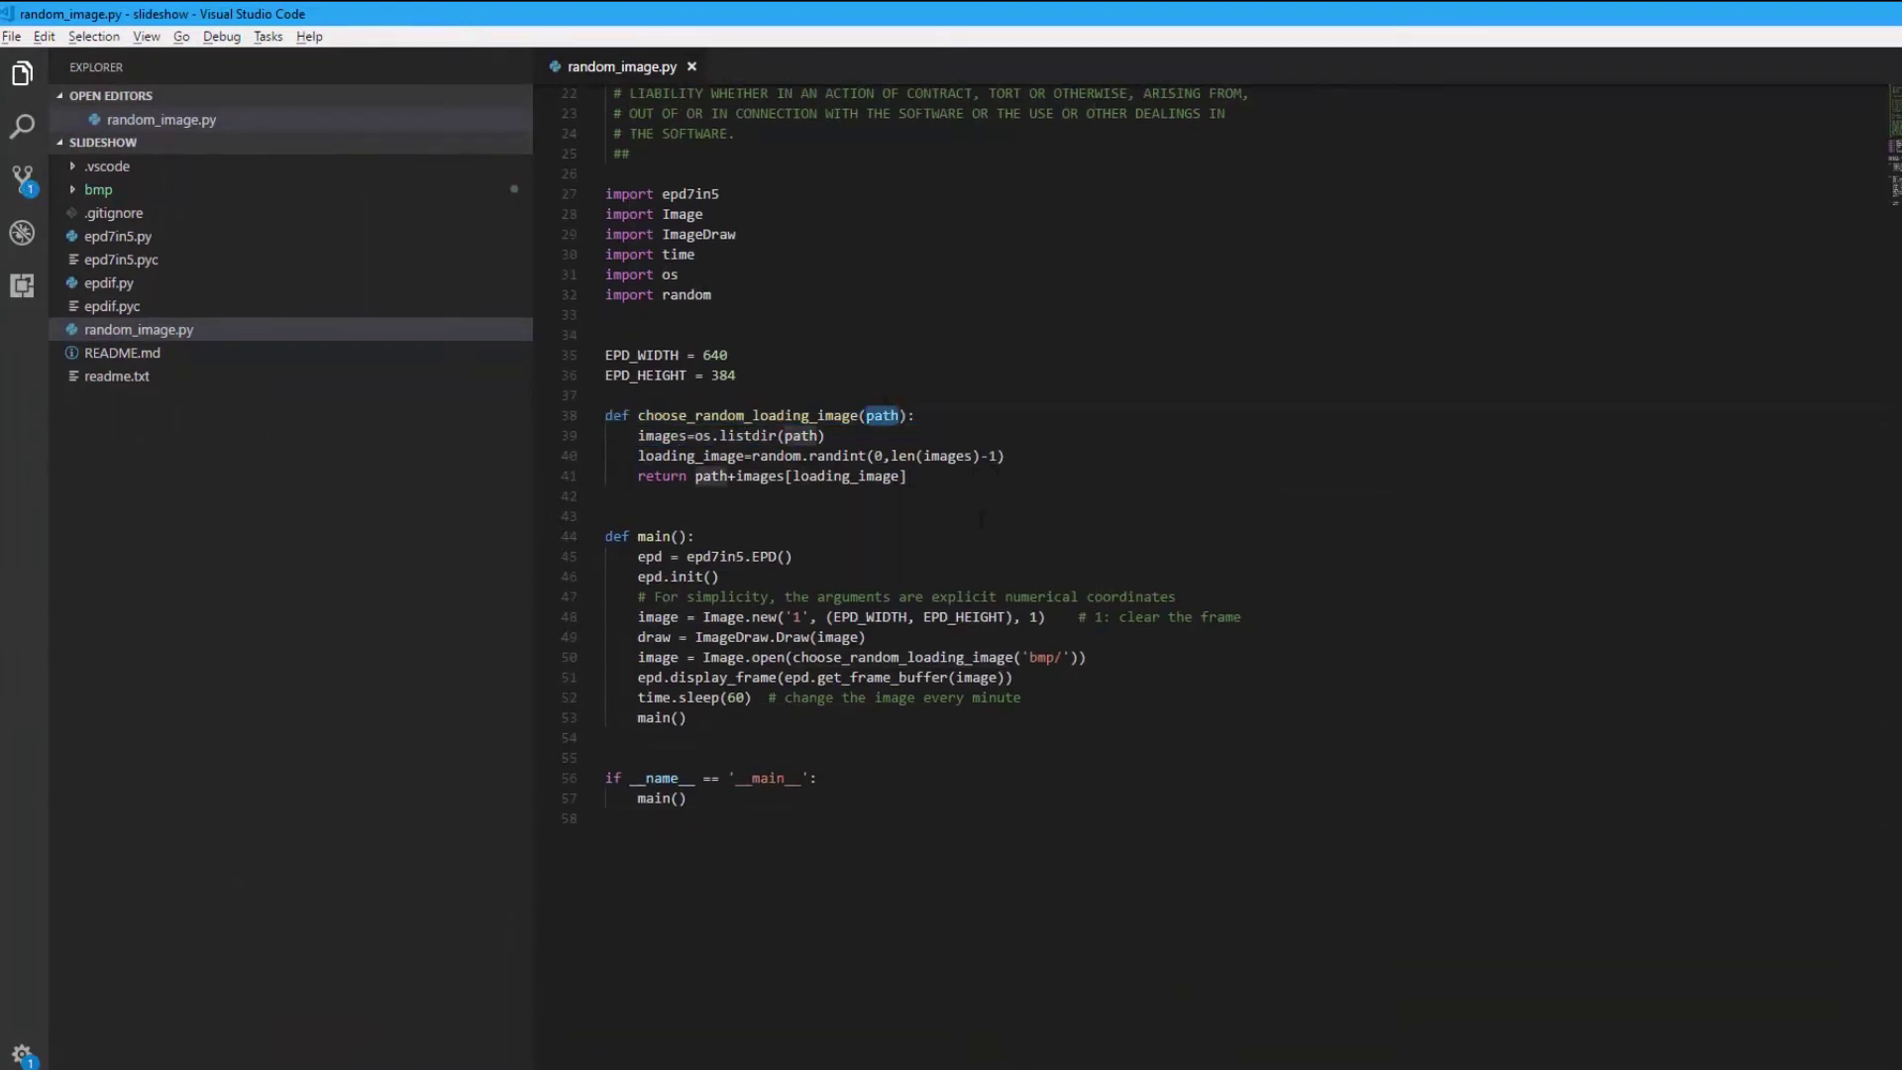
click(1053, 657)
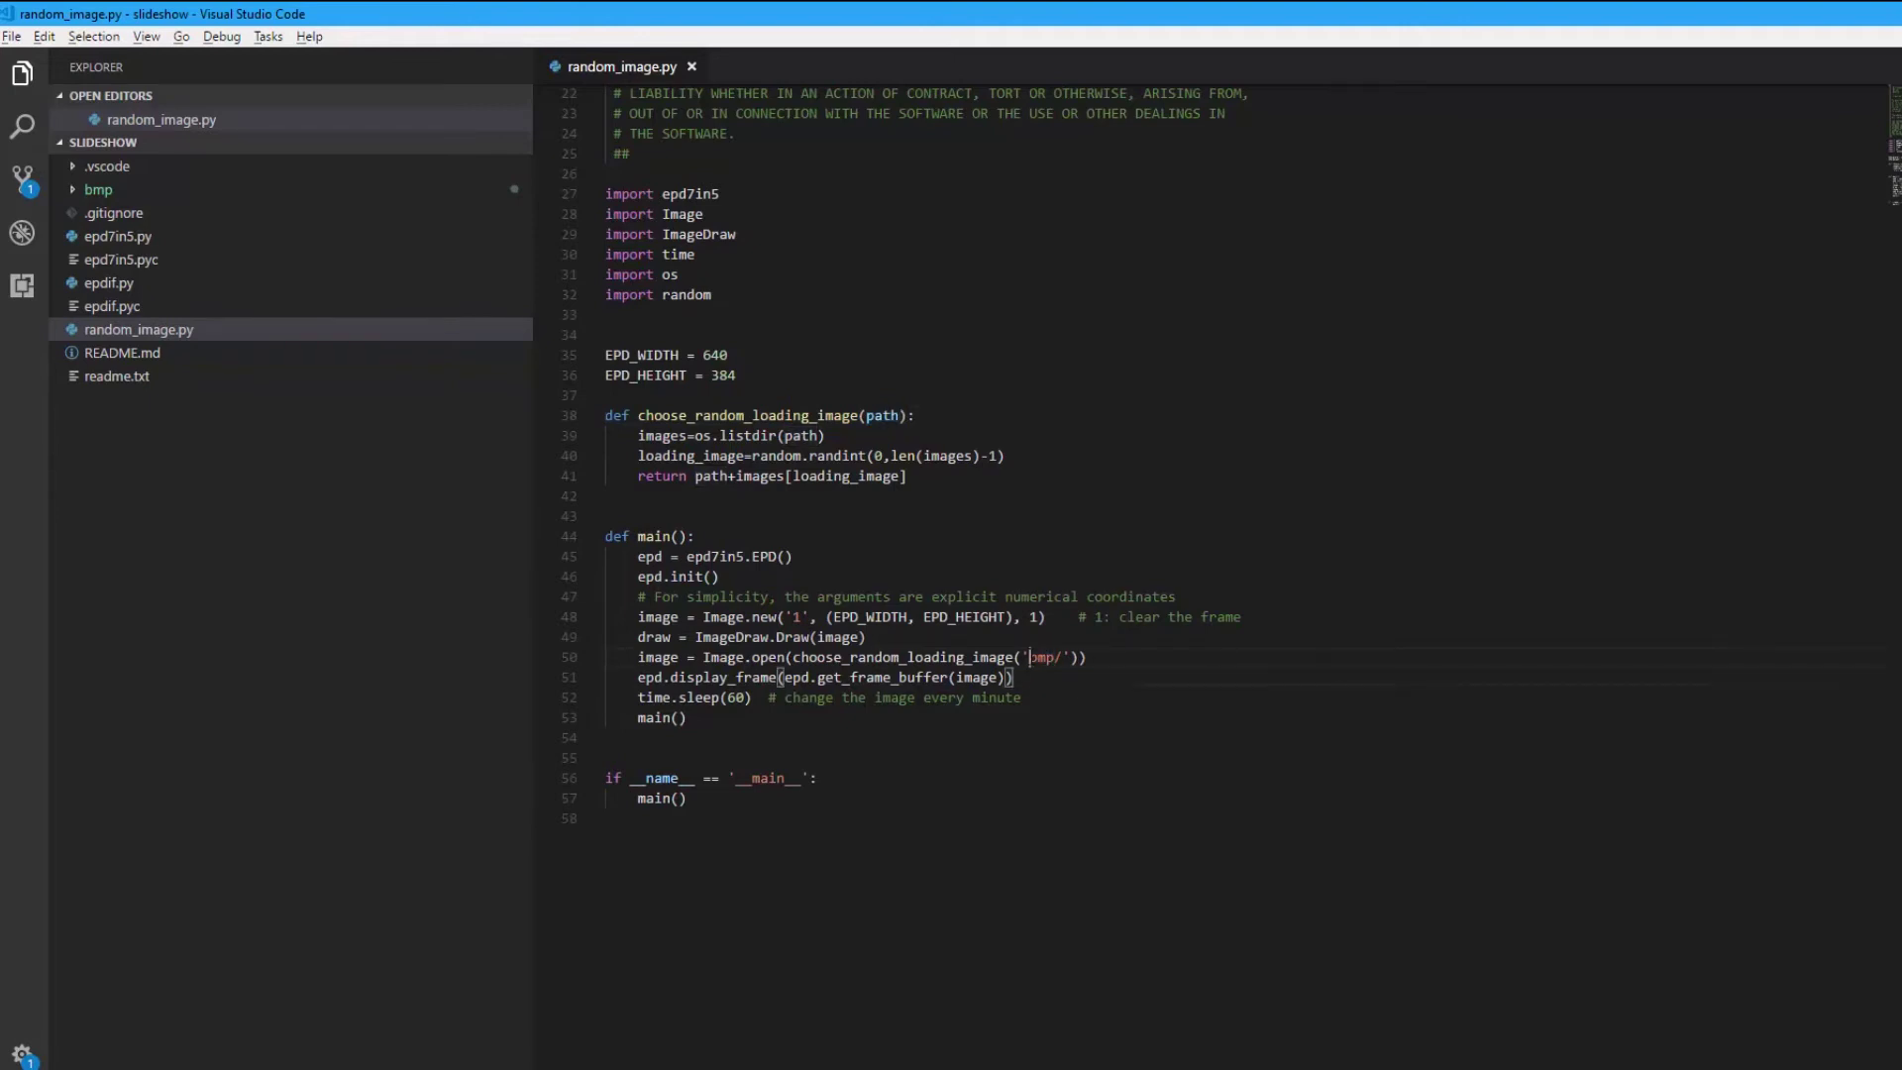
click(1064, 657)
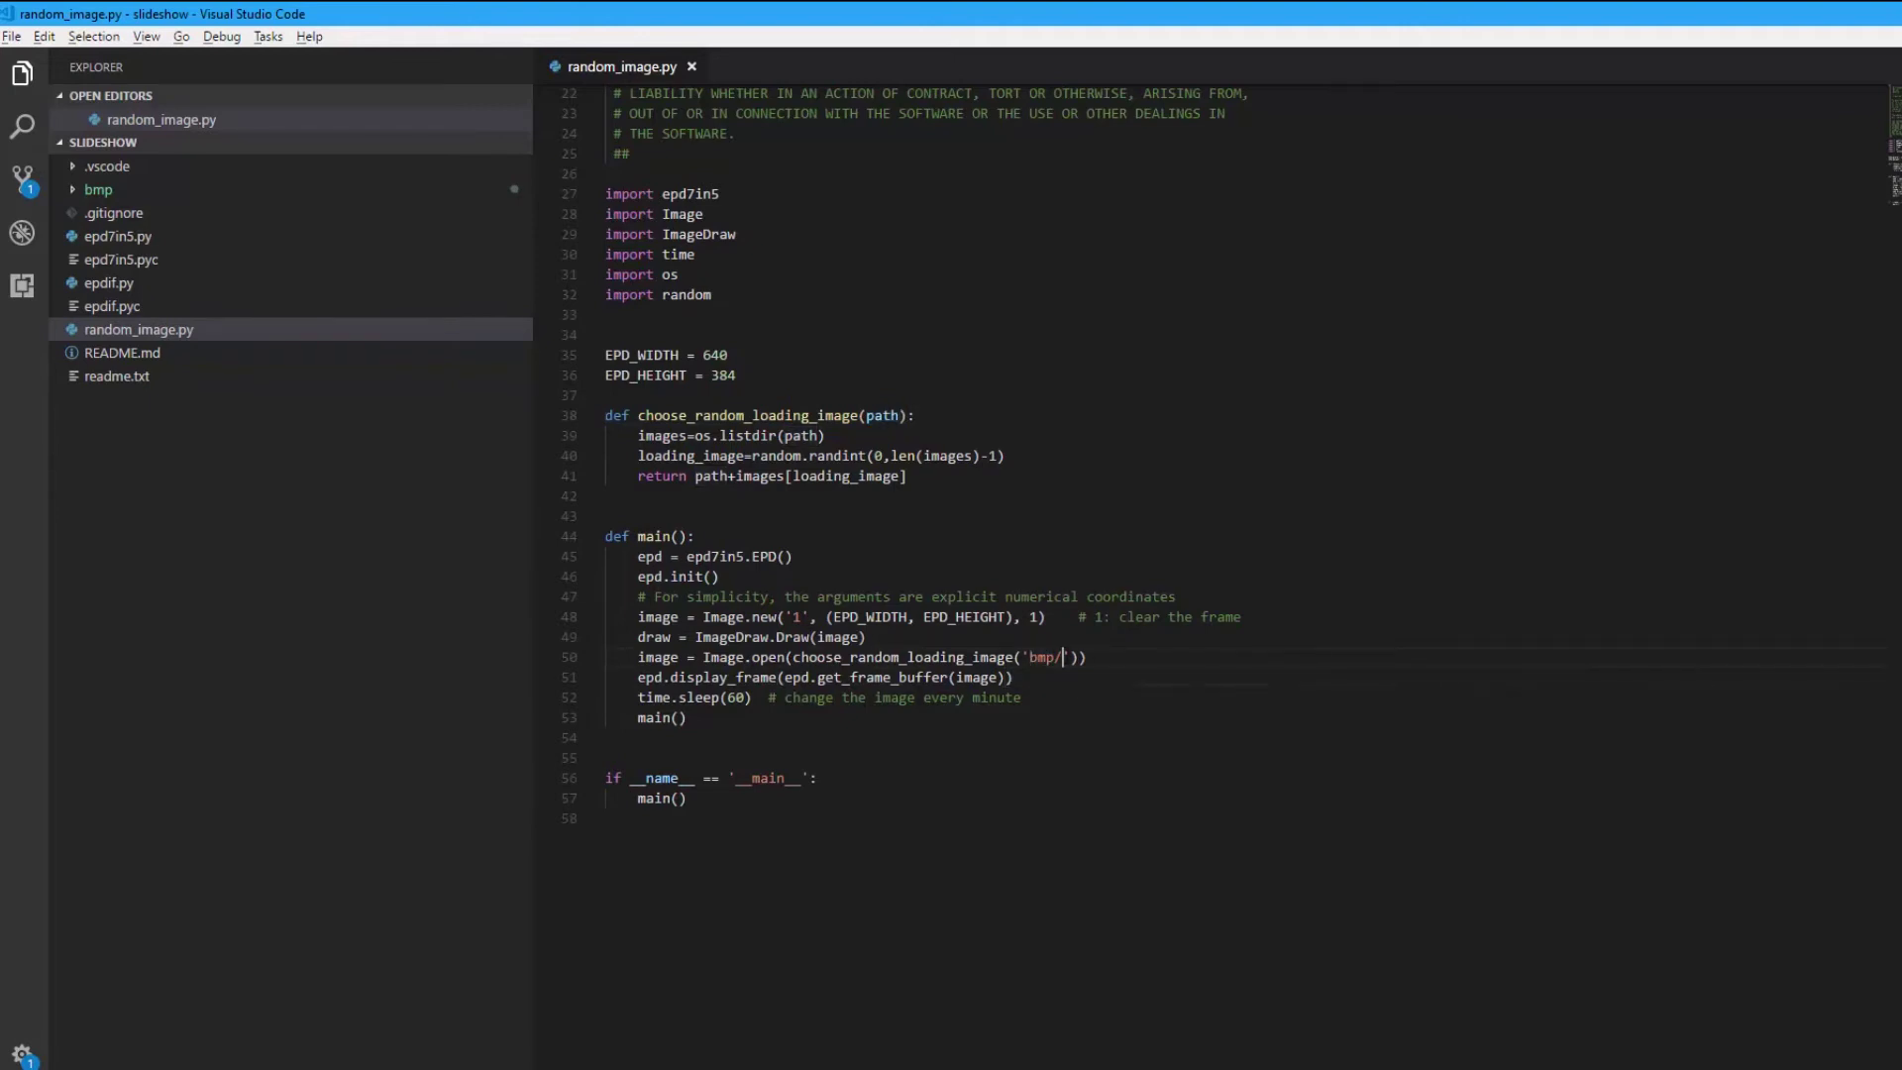
click(1032, 681)
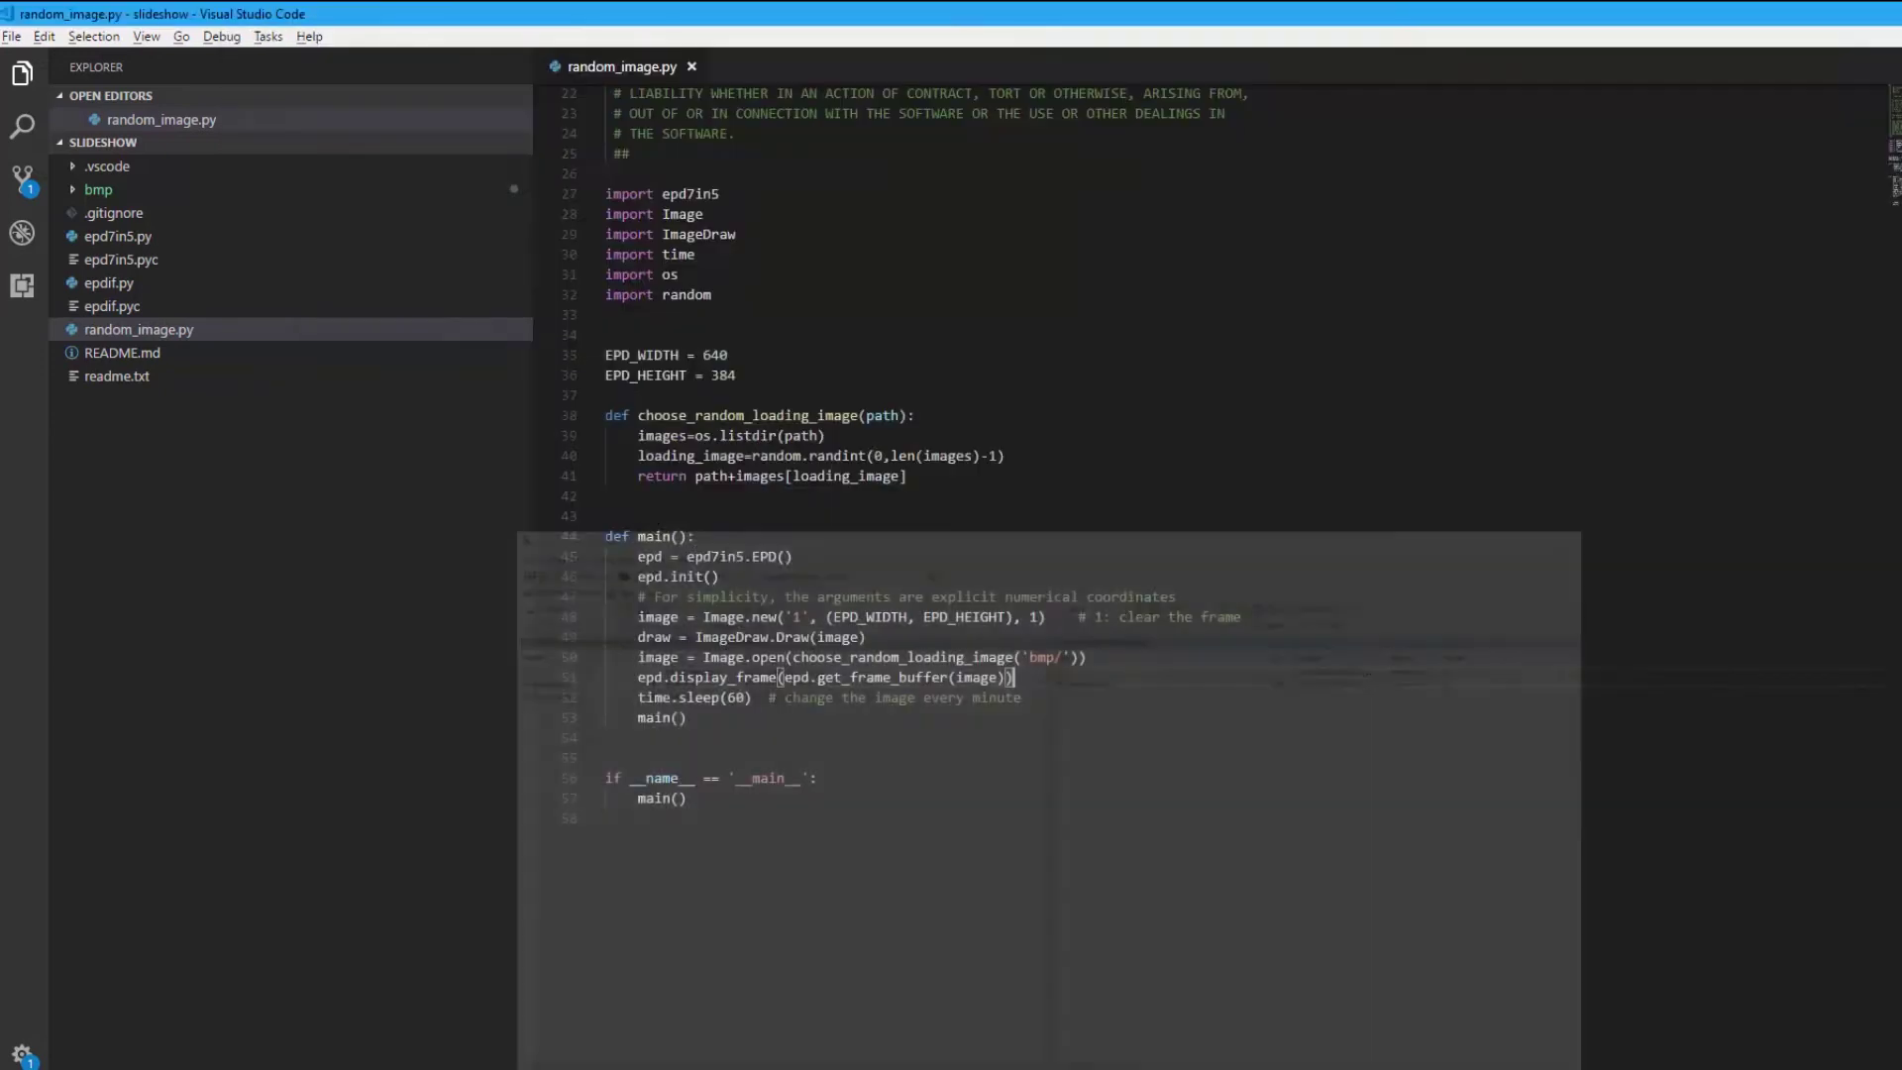
- In the Pi terminal, stop the calendar script with Ctrl+C, go up with cd .. and list the home directory
click(905, 1034)
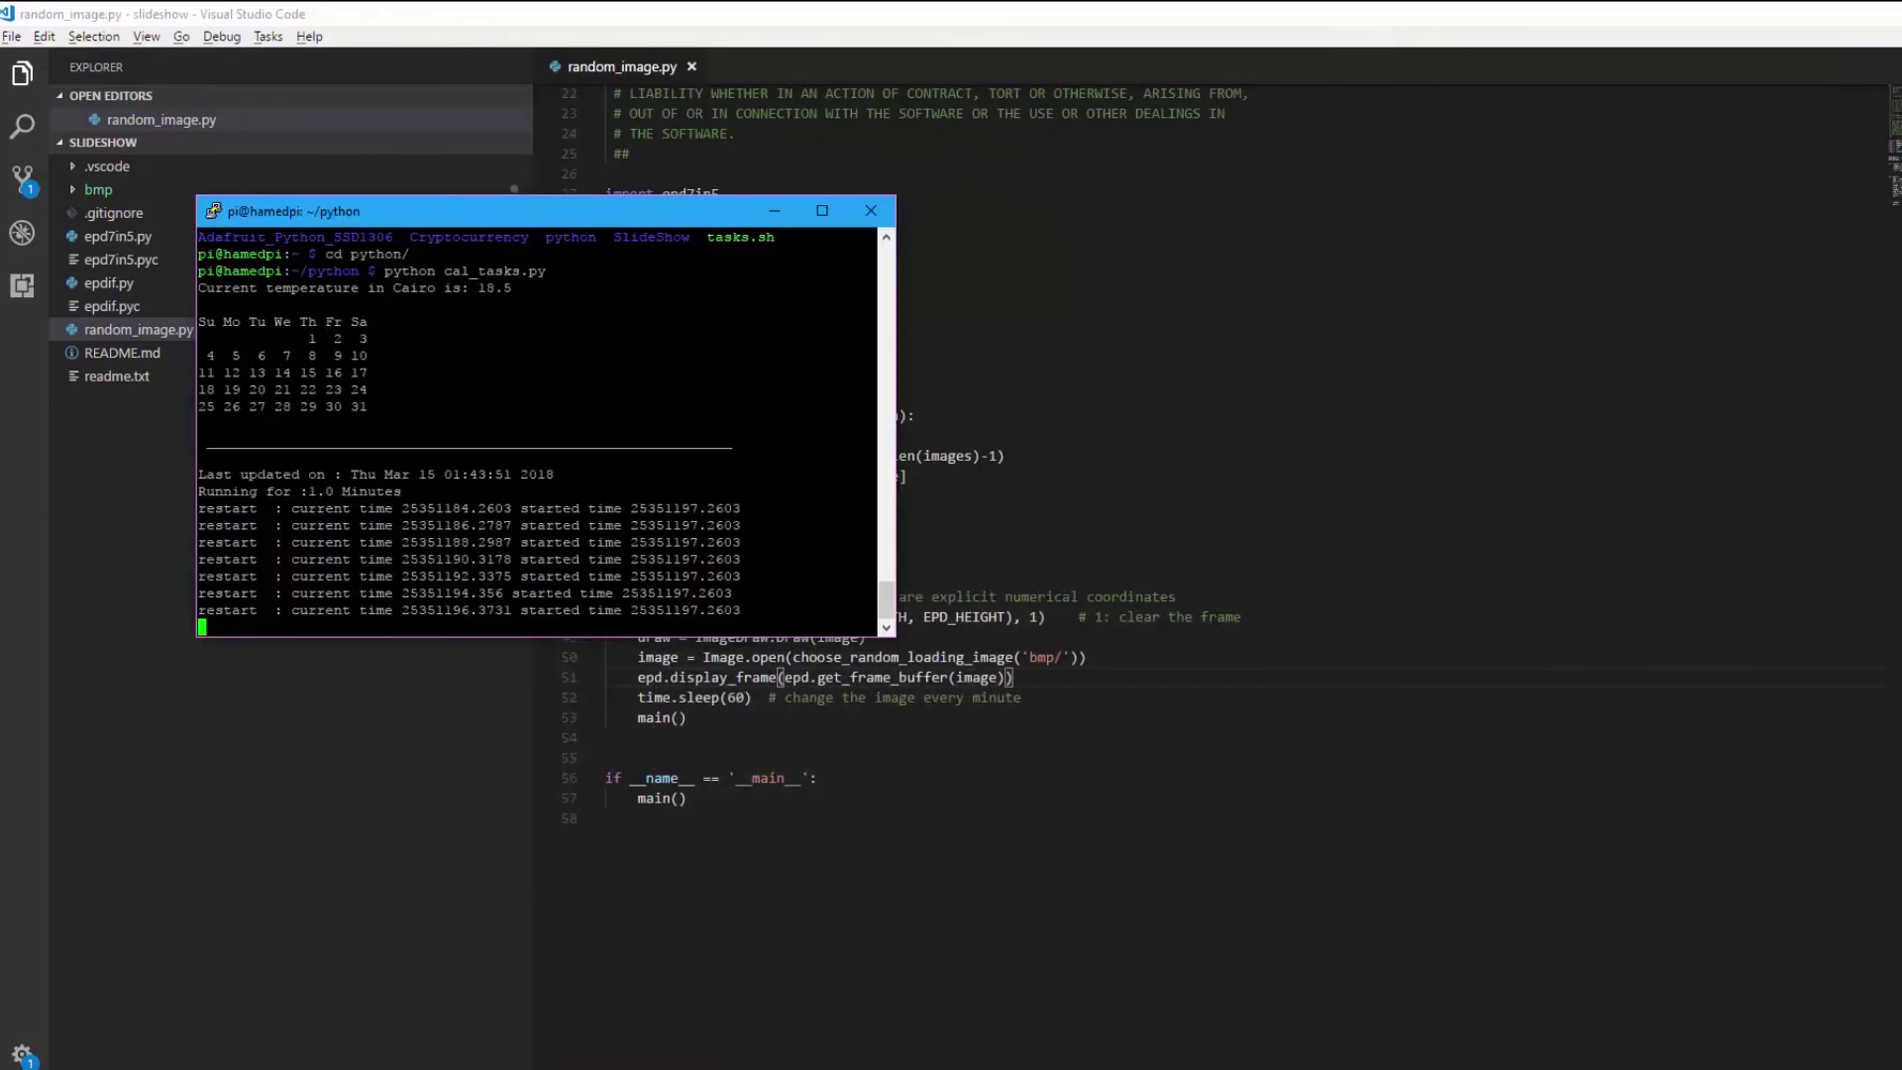
drag(655, 212, 1269, 239)
key(ctrl+c)
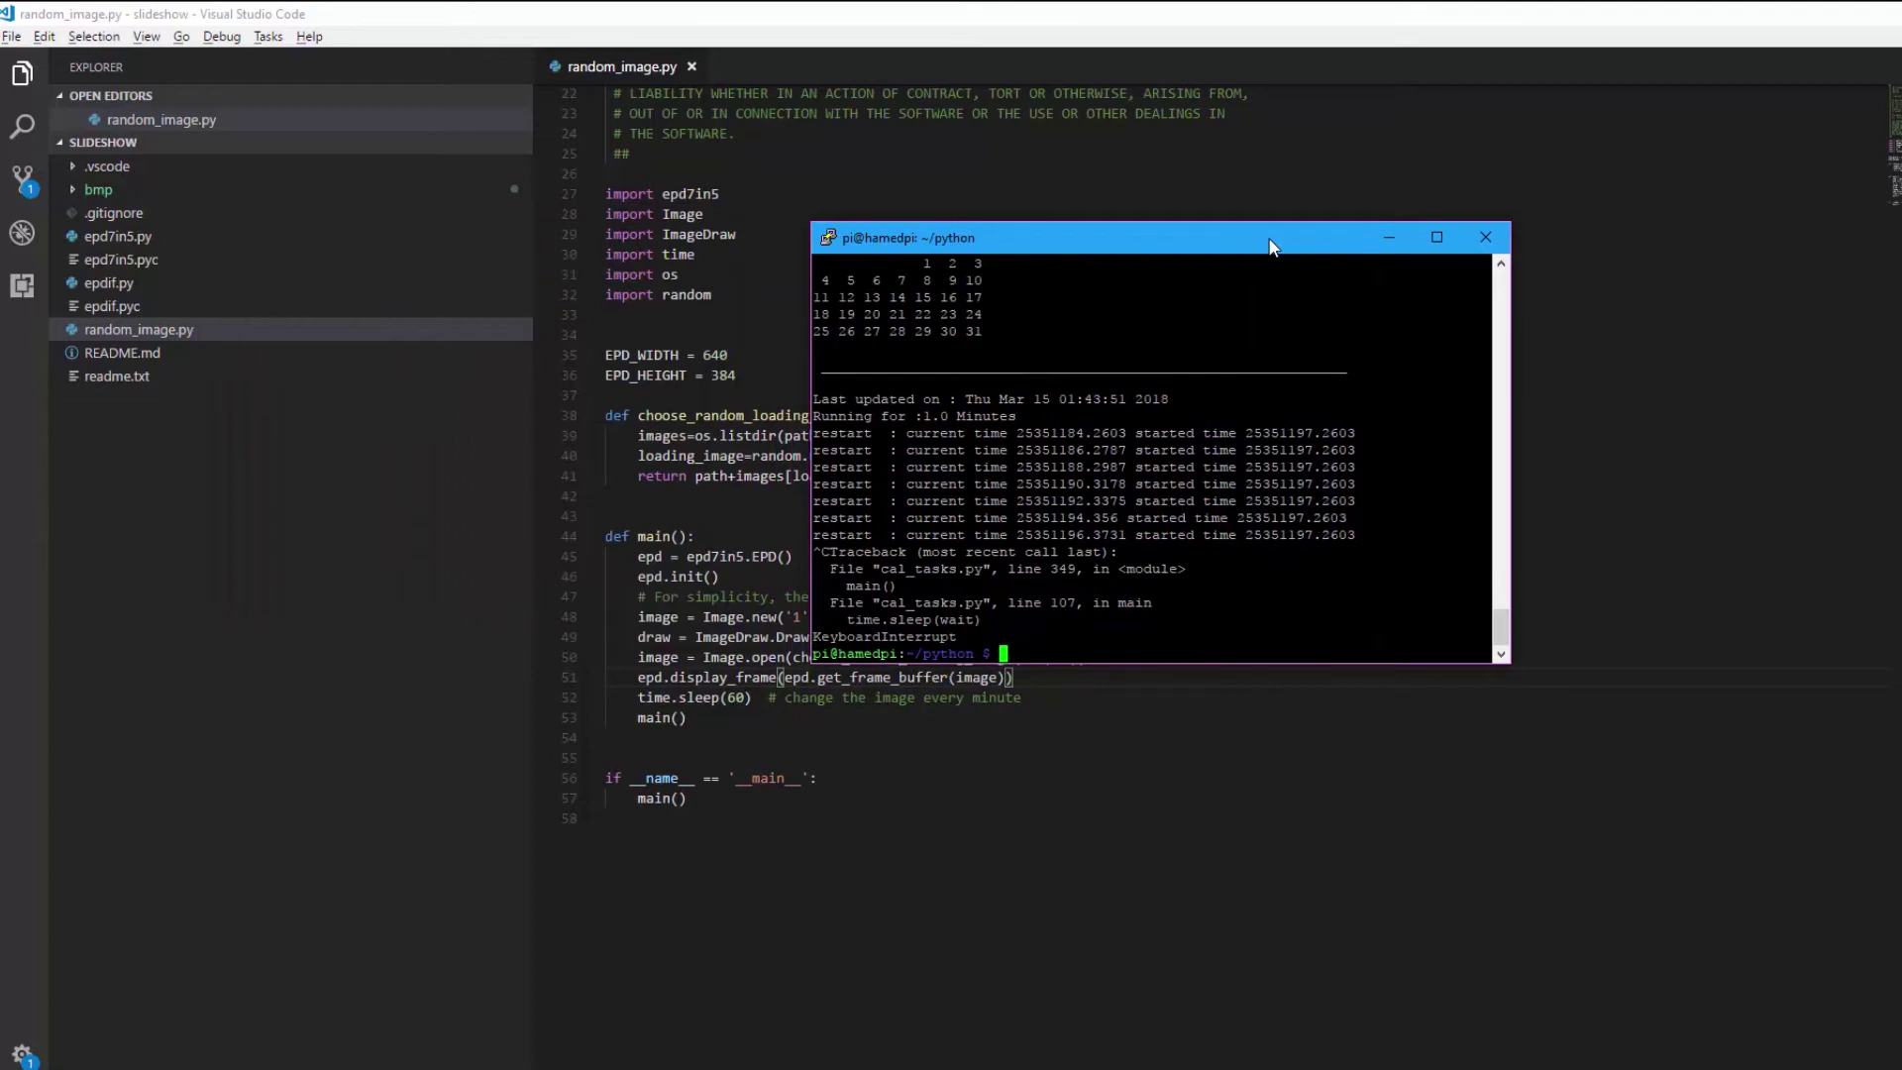
text(cd ..)
key(Return)
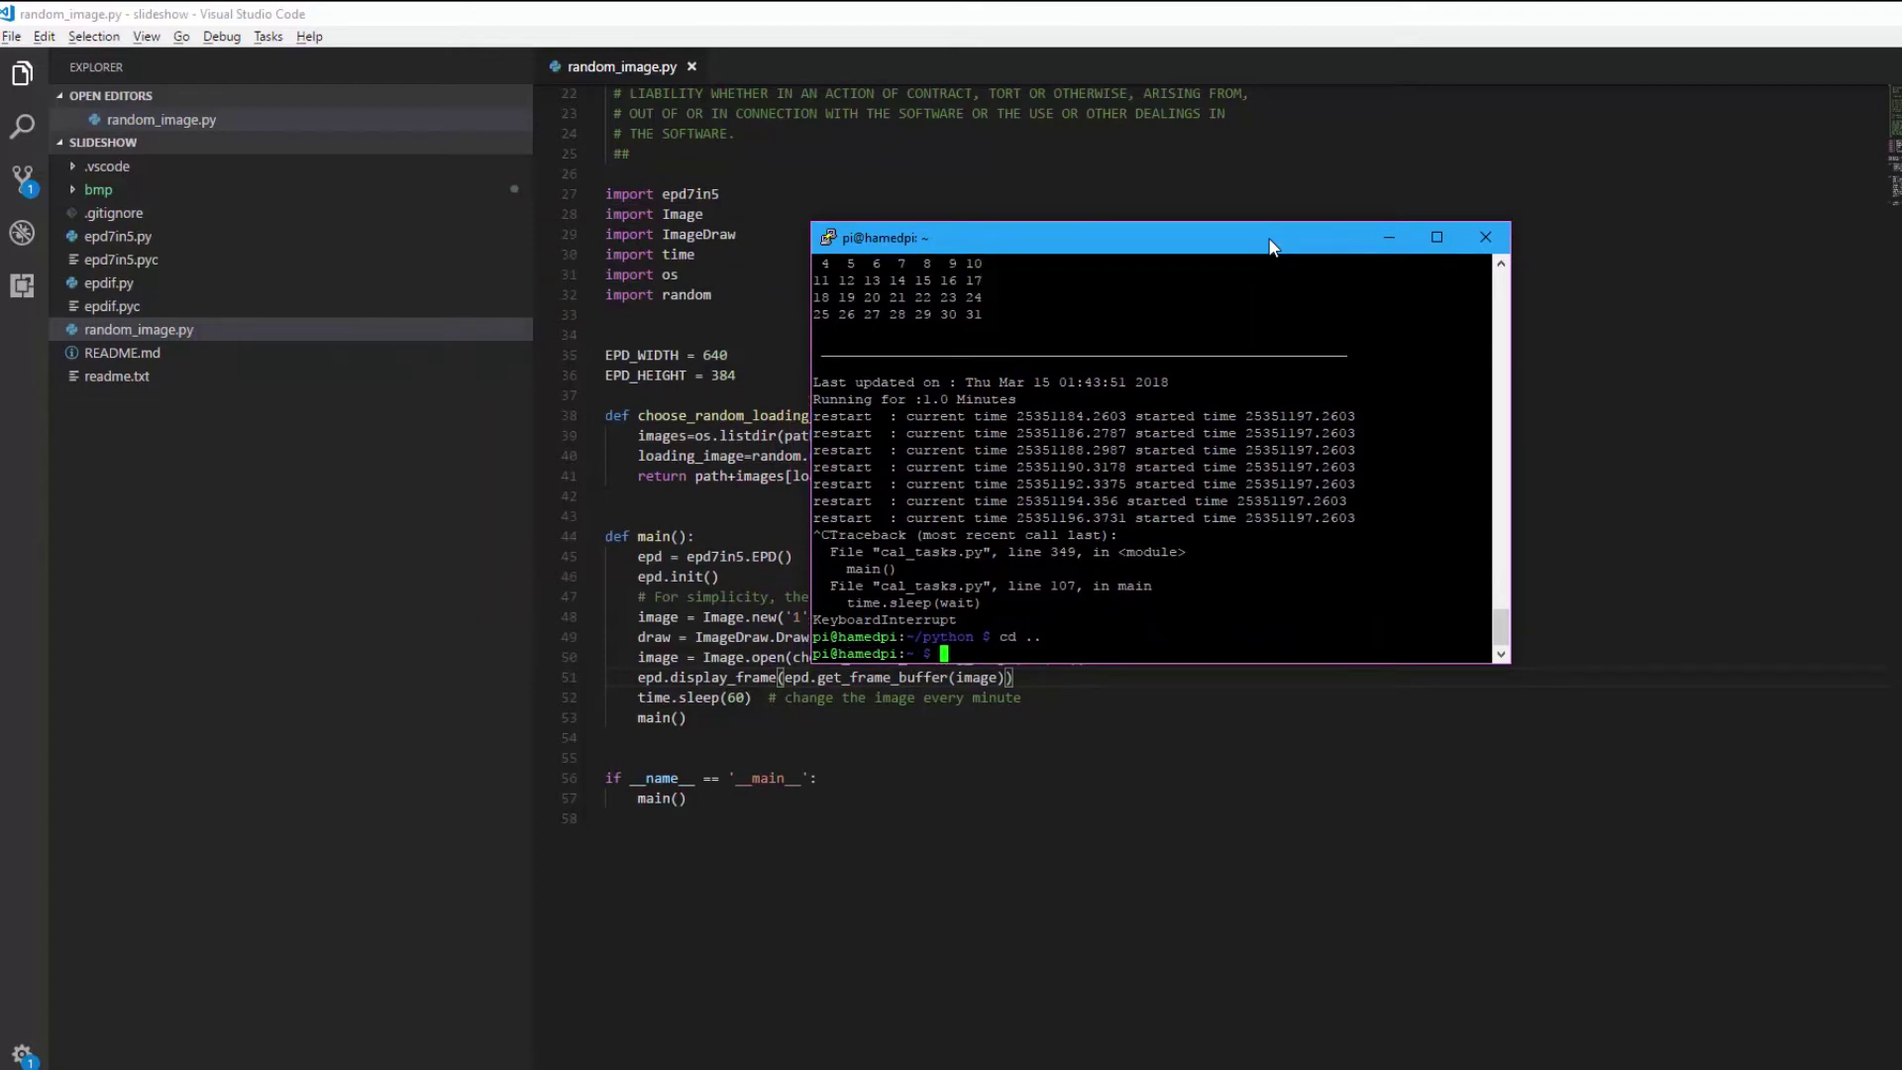
text(cd sli)
key(BackSpace)
key(BackSpace)
key(BackSpace)
key(BackSpace)
key(BackSpace)
key(BackSpace)
text(ls)
key(Return)
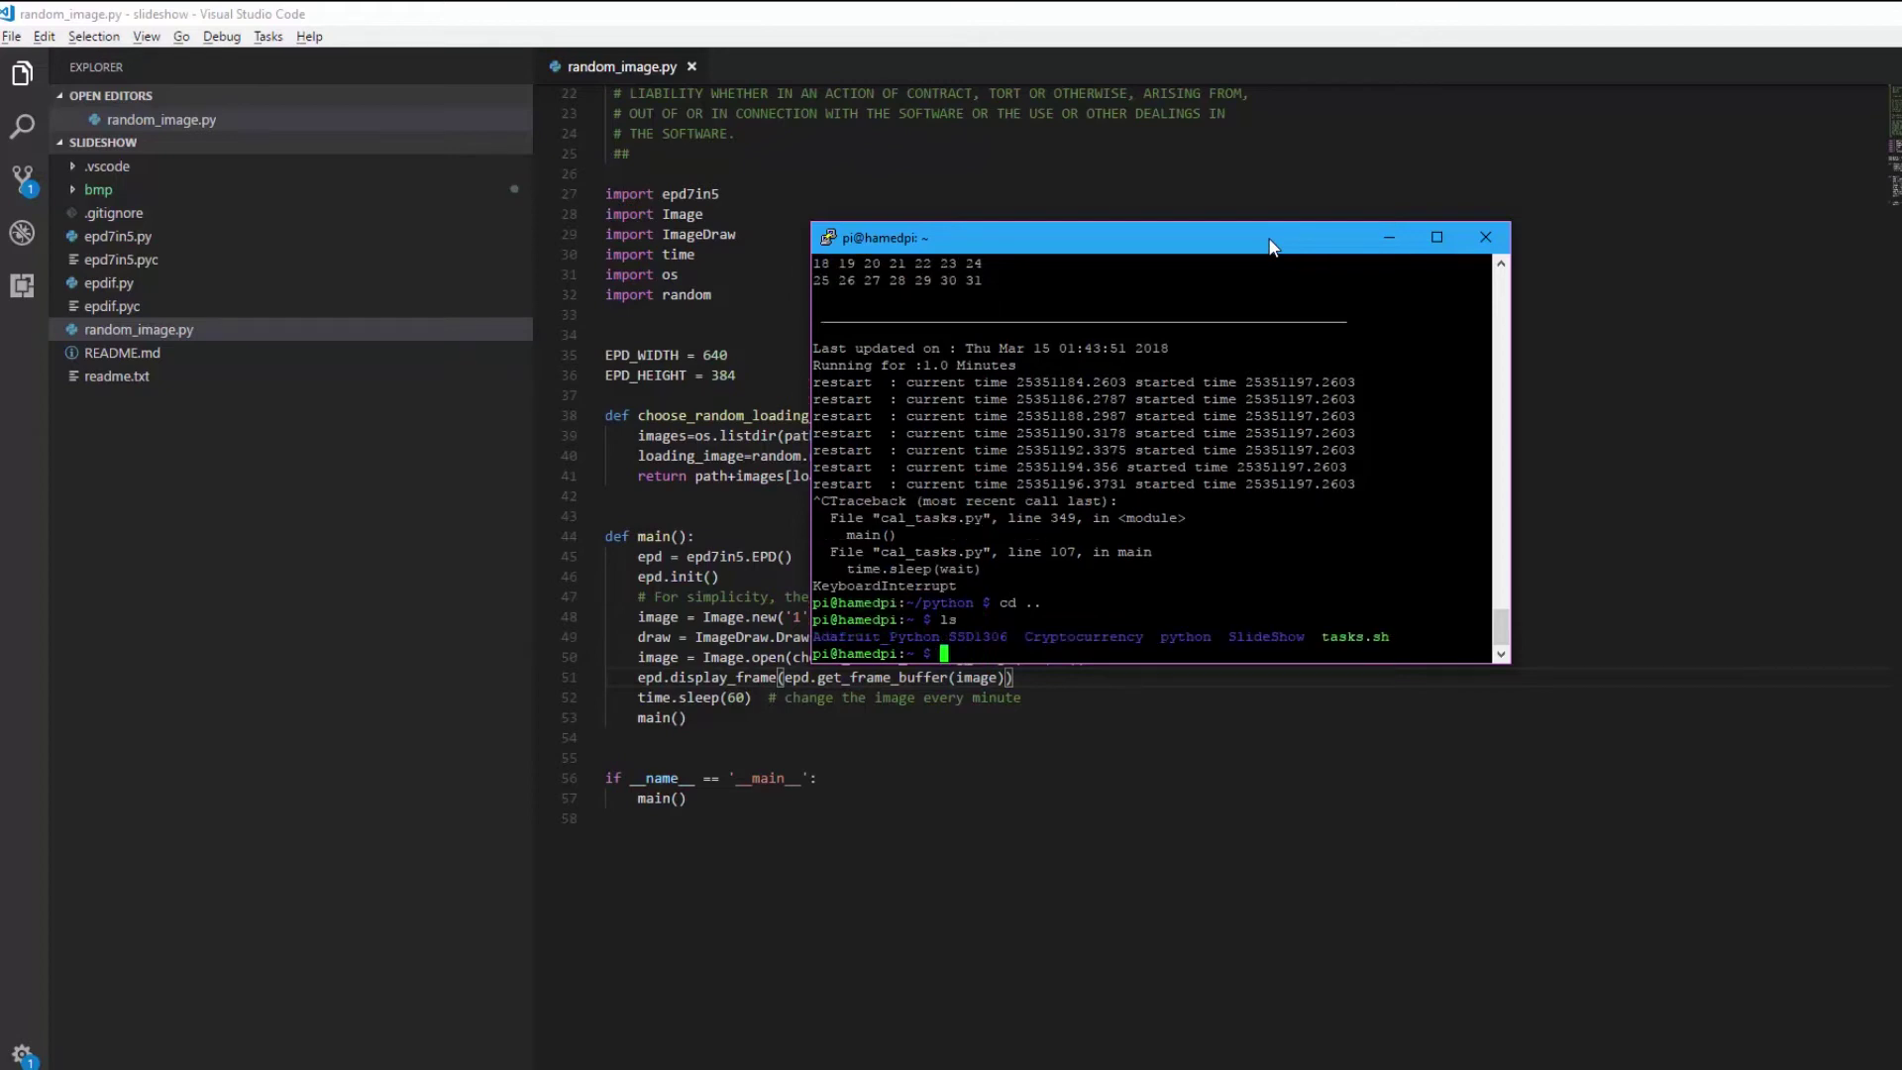
- Enter the SlideShow folder, list its files and run python random_image.py
text(cd Sli)
key(Tab)
key(Return)
text(ls)
key(Return)
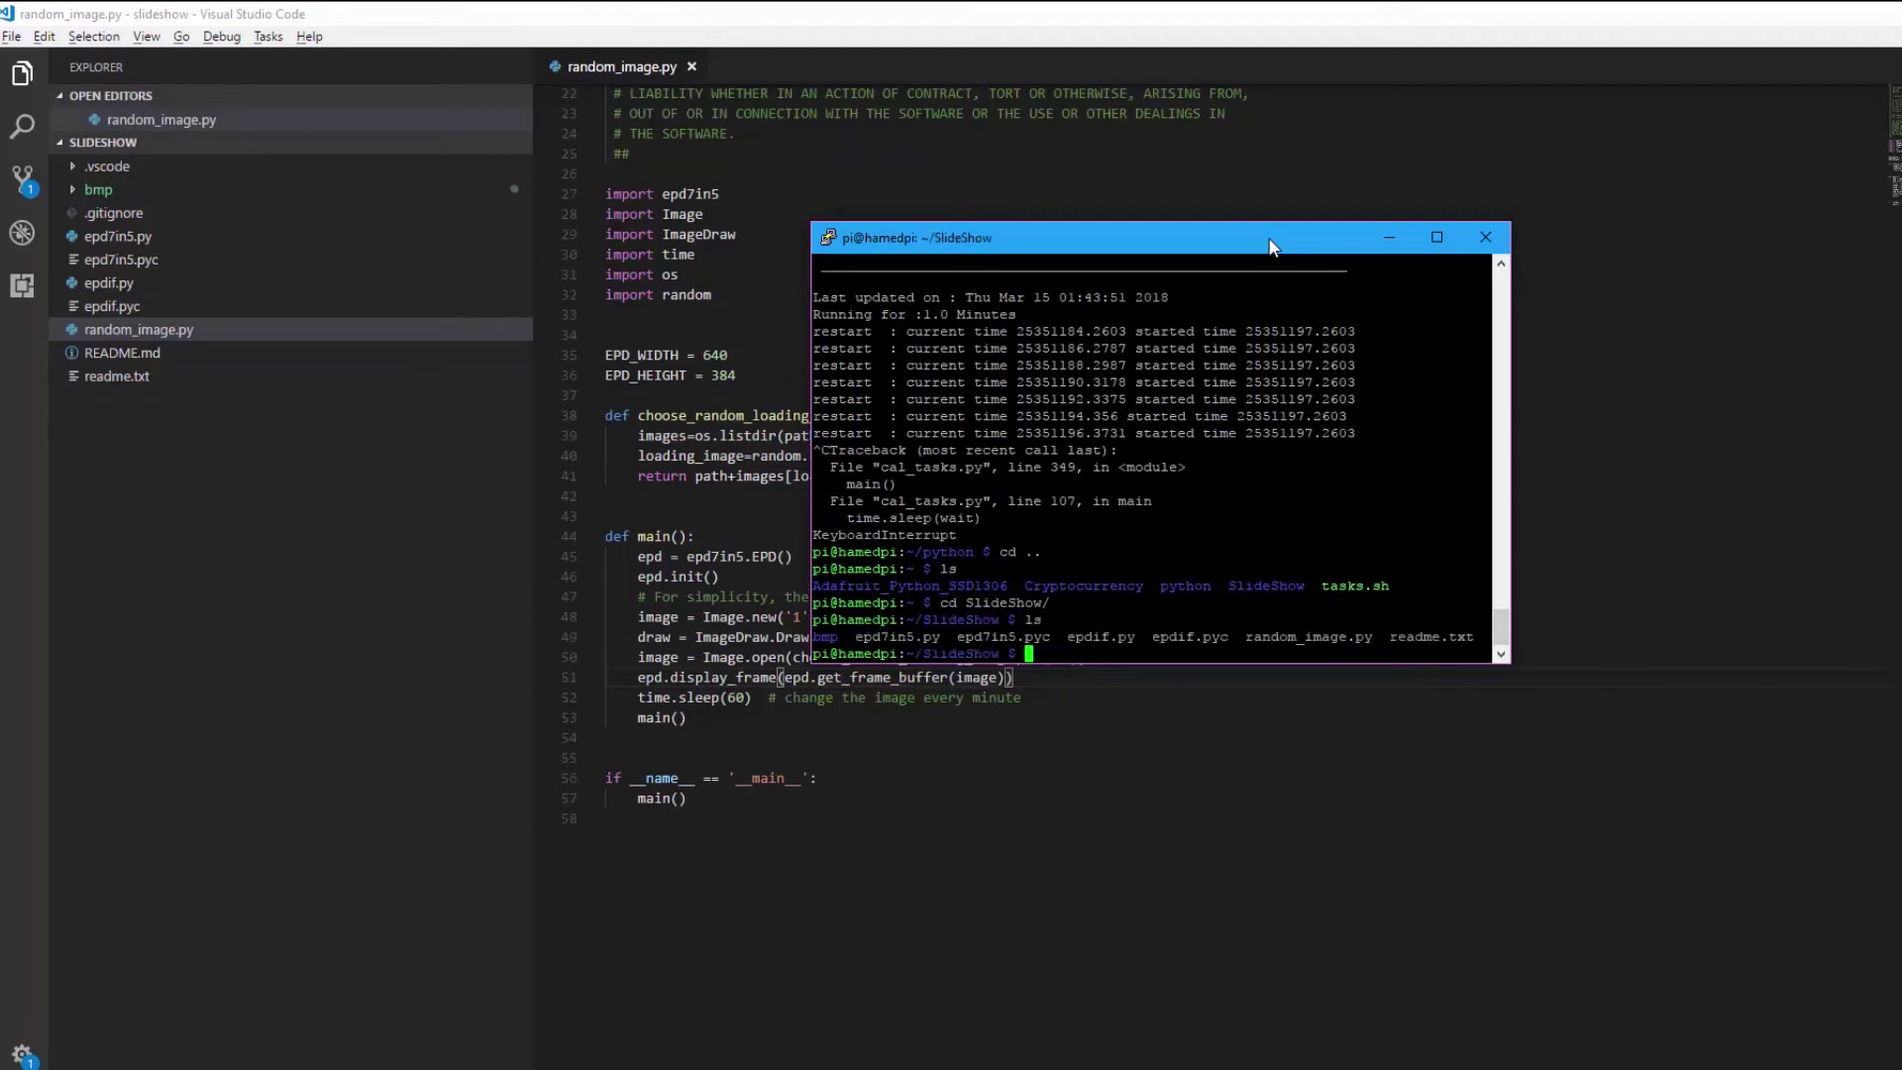
text(python ra)
key(Tab)
key(Return)
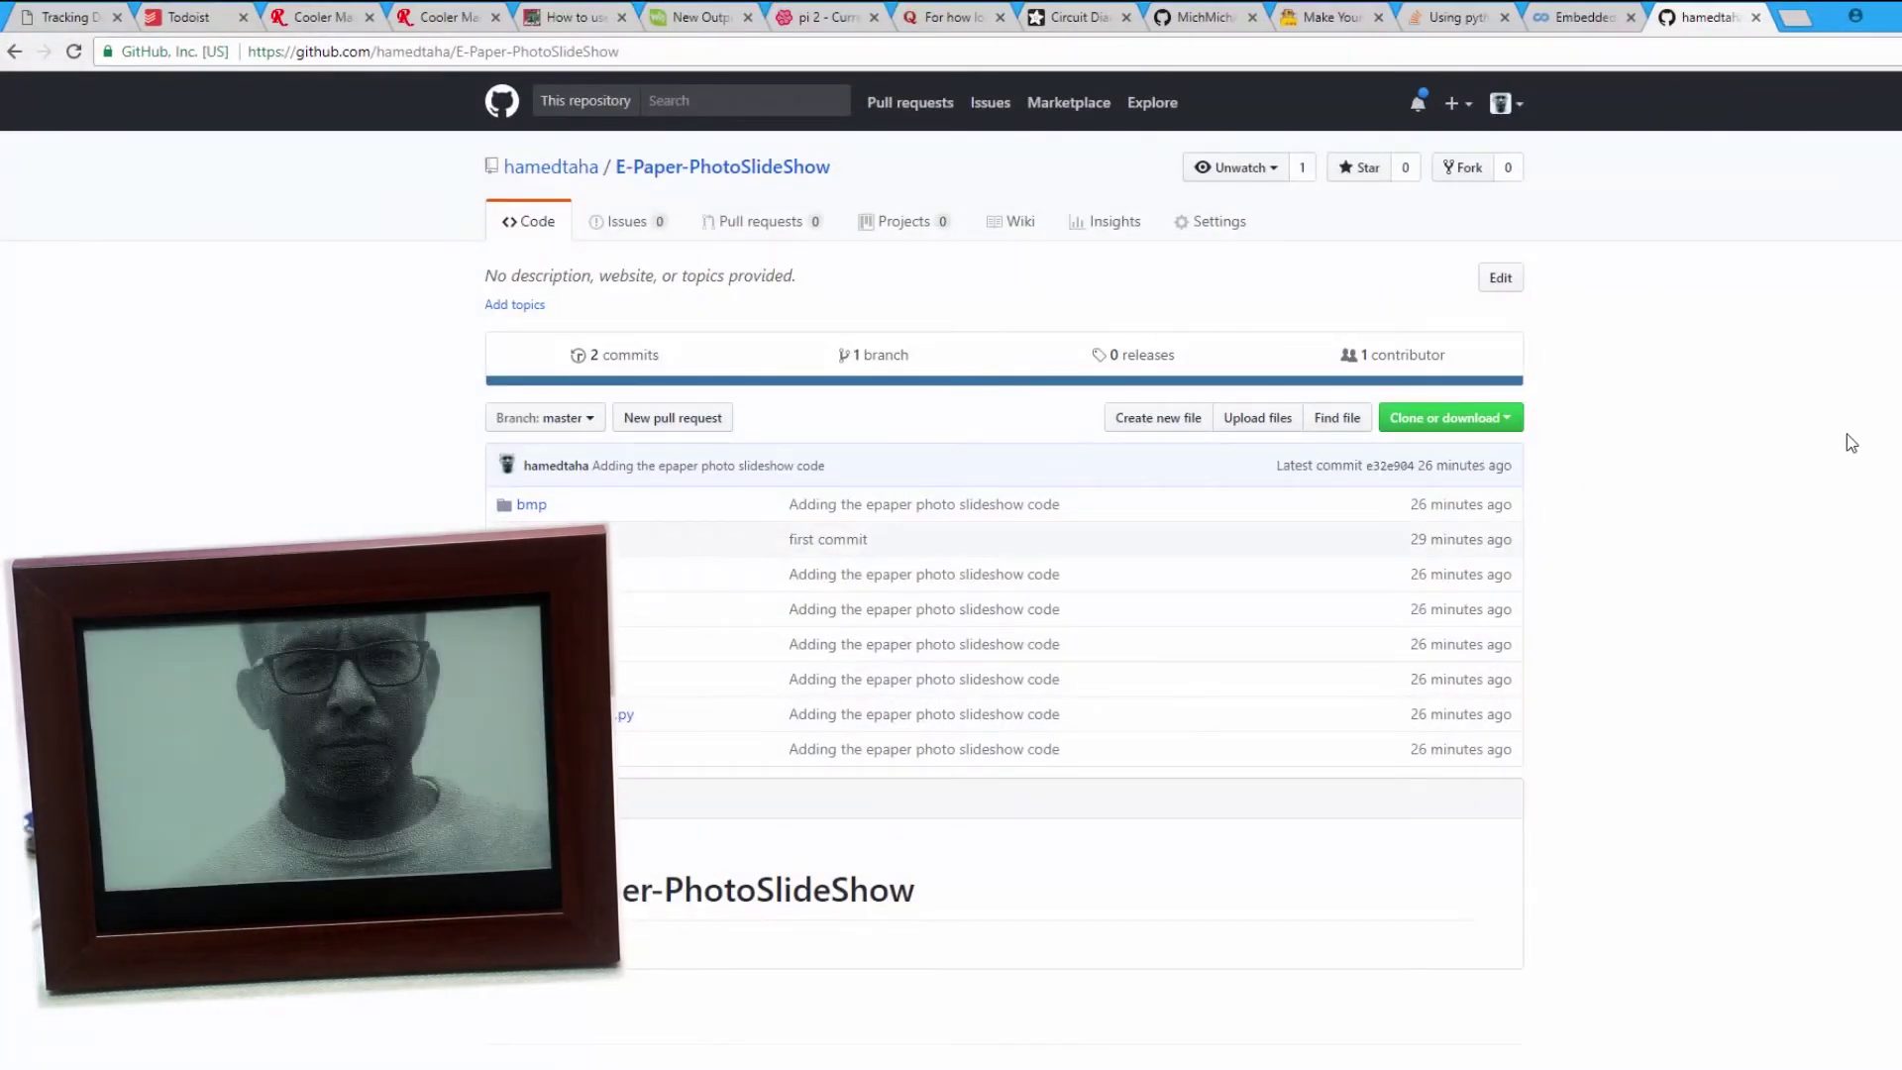
- Open Clone or download on the E-Paper-PhotoSlideShow page, select the HTTPS URL, then close the dropdown
scroll(1783, 493, down, 2)
scroll(889, 262, up, 2)
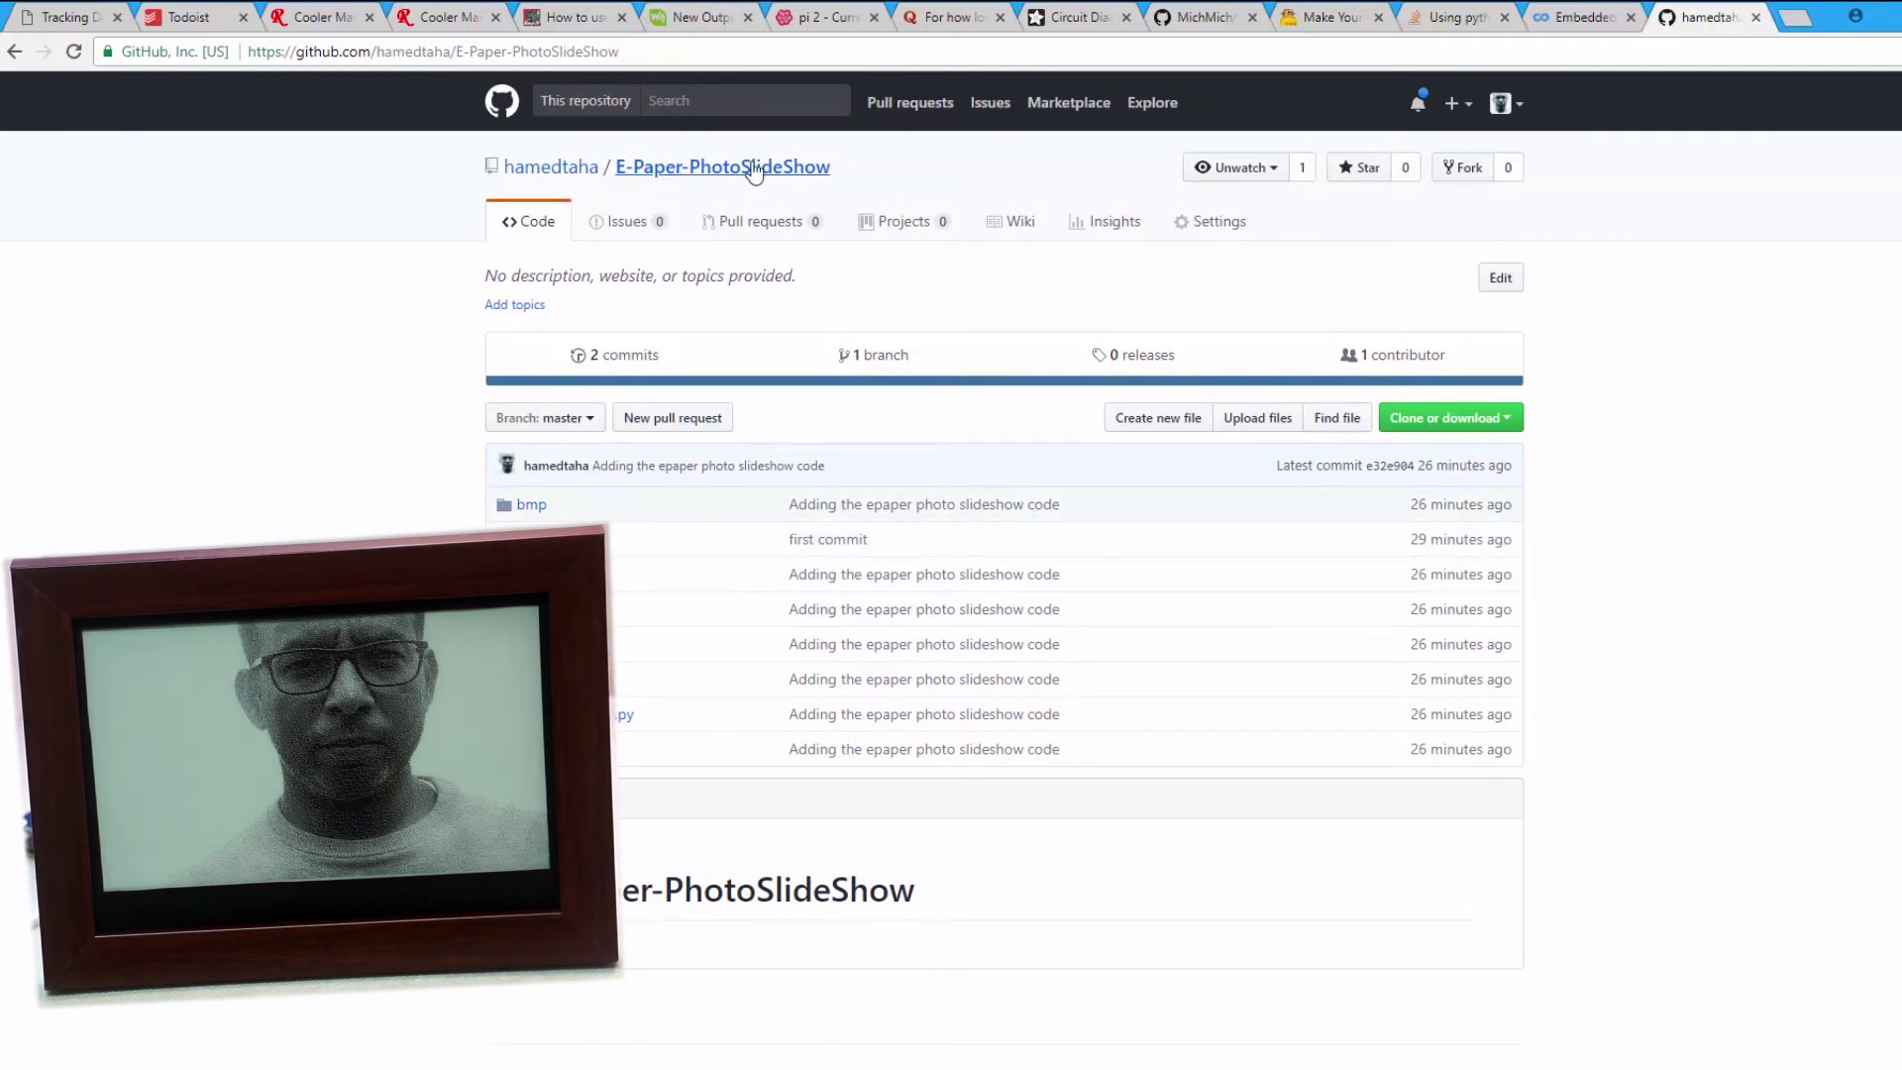
click(1492, 418)
click(1288, 528)
click(1328, 528)
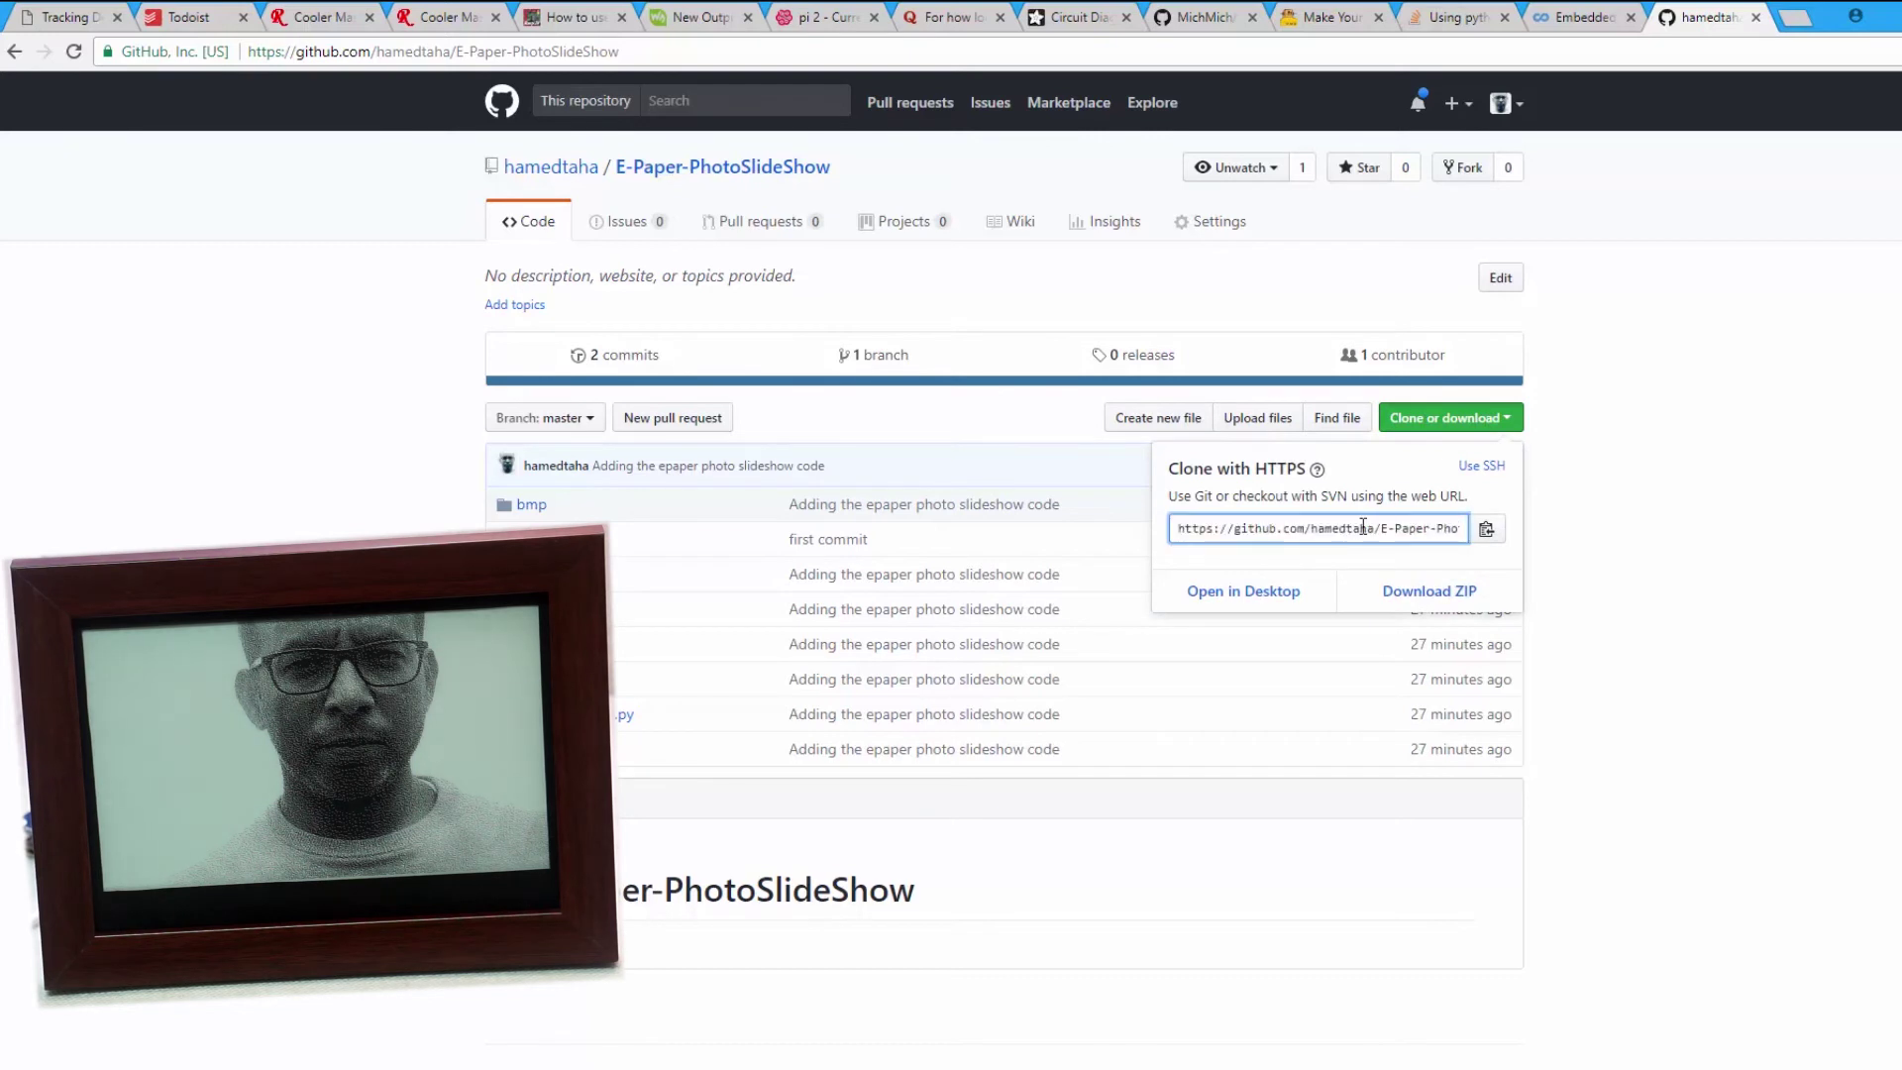
triple_click(1365, 527)
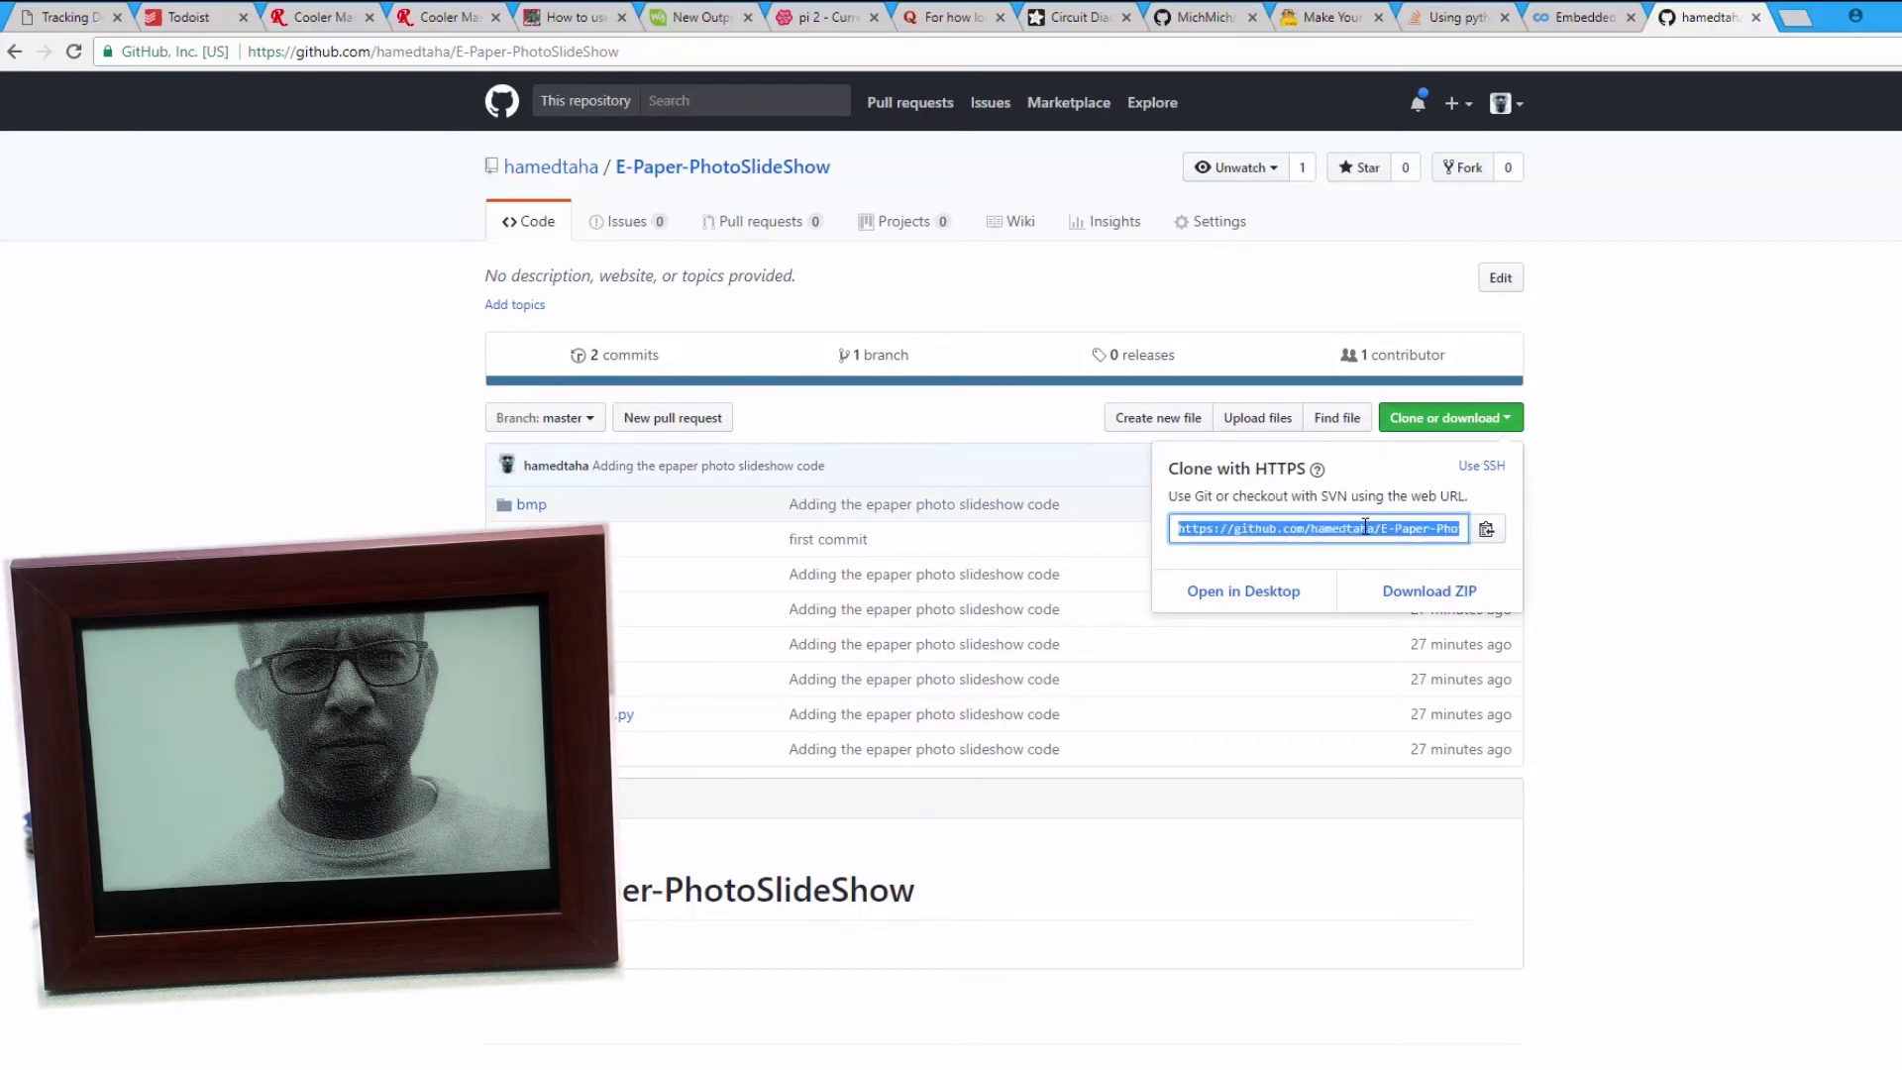
click(1377, 528)
click(1681, 525)
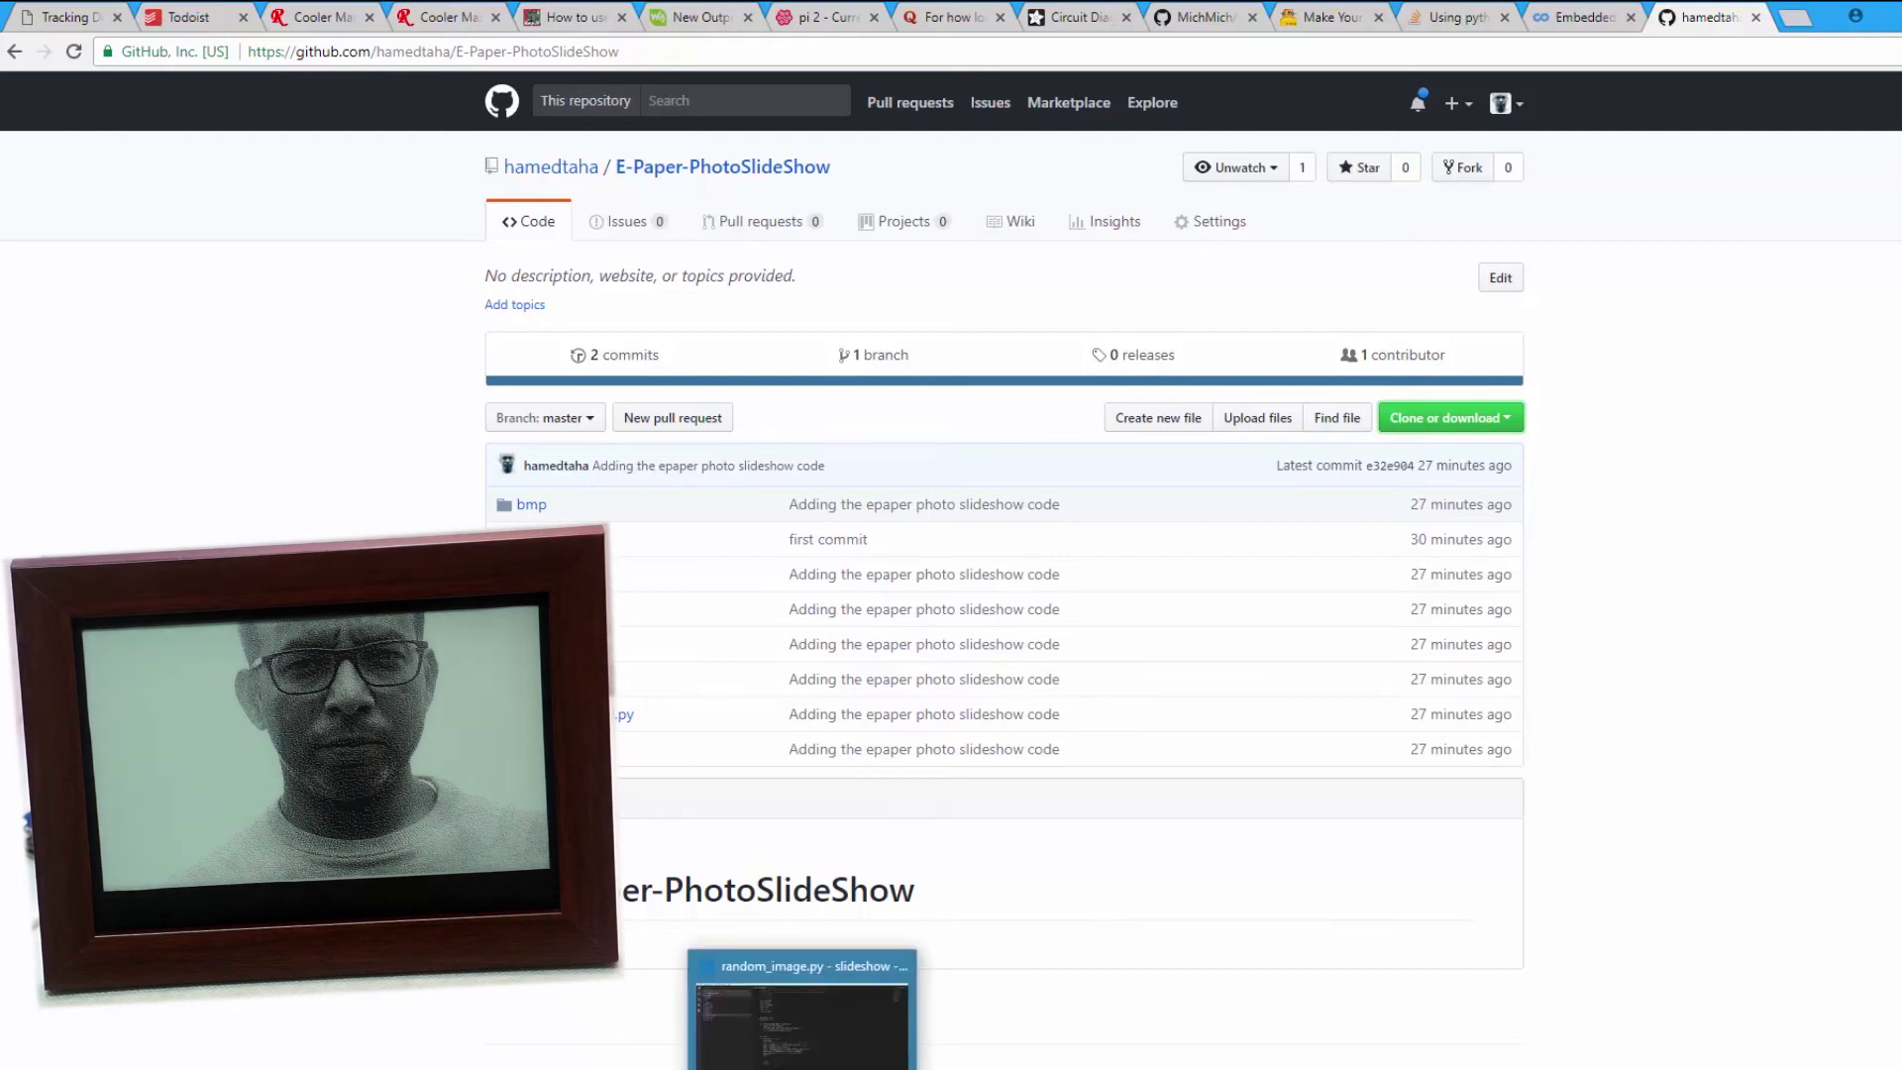
- In random_image.py, highlight the choose_random_loading_image function (lines 38–41) and the 'bmp/' folder path
click(808, 1000)
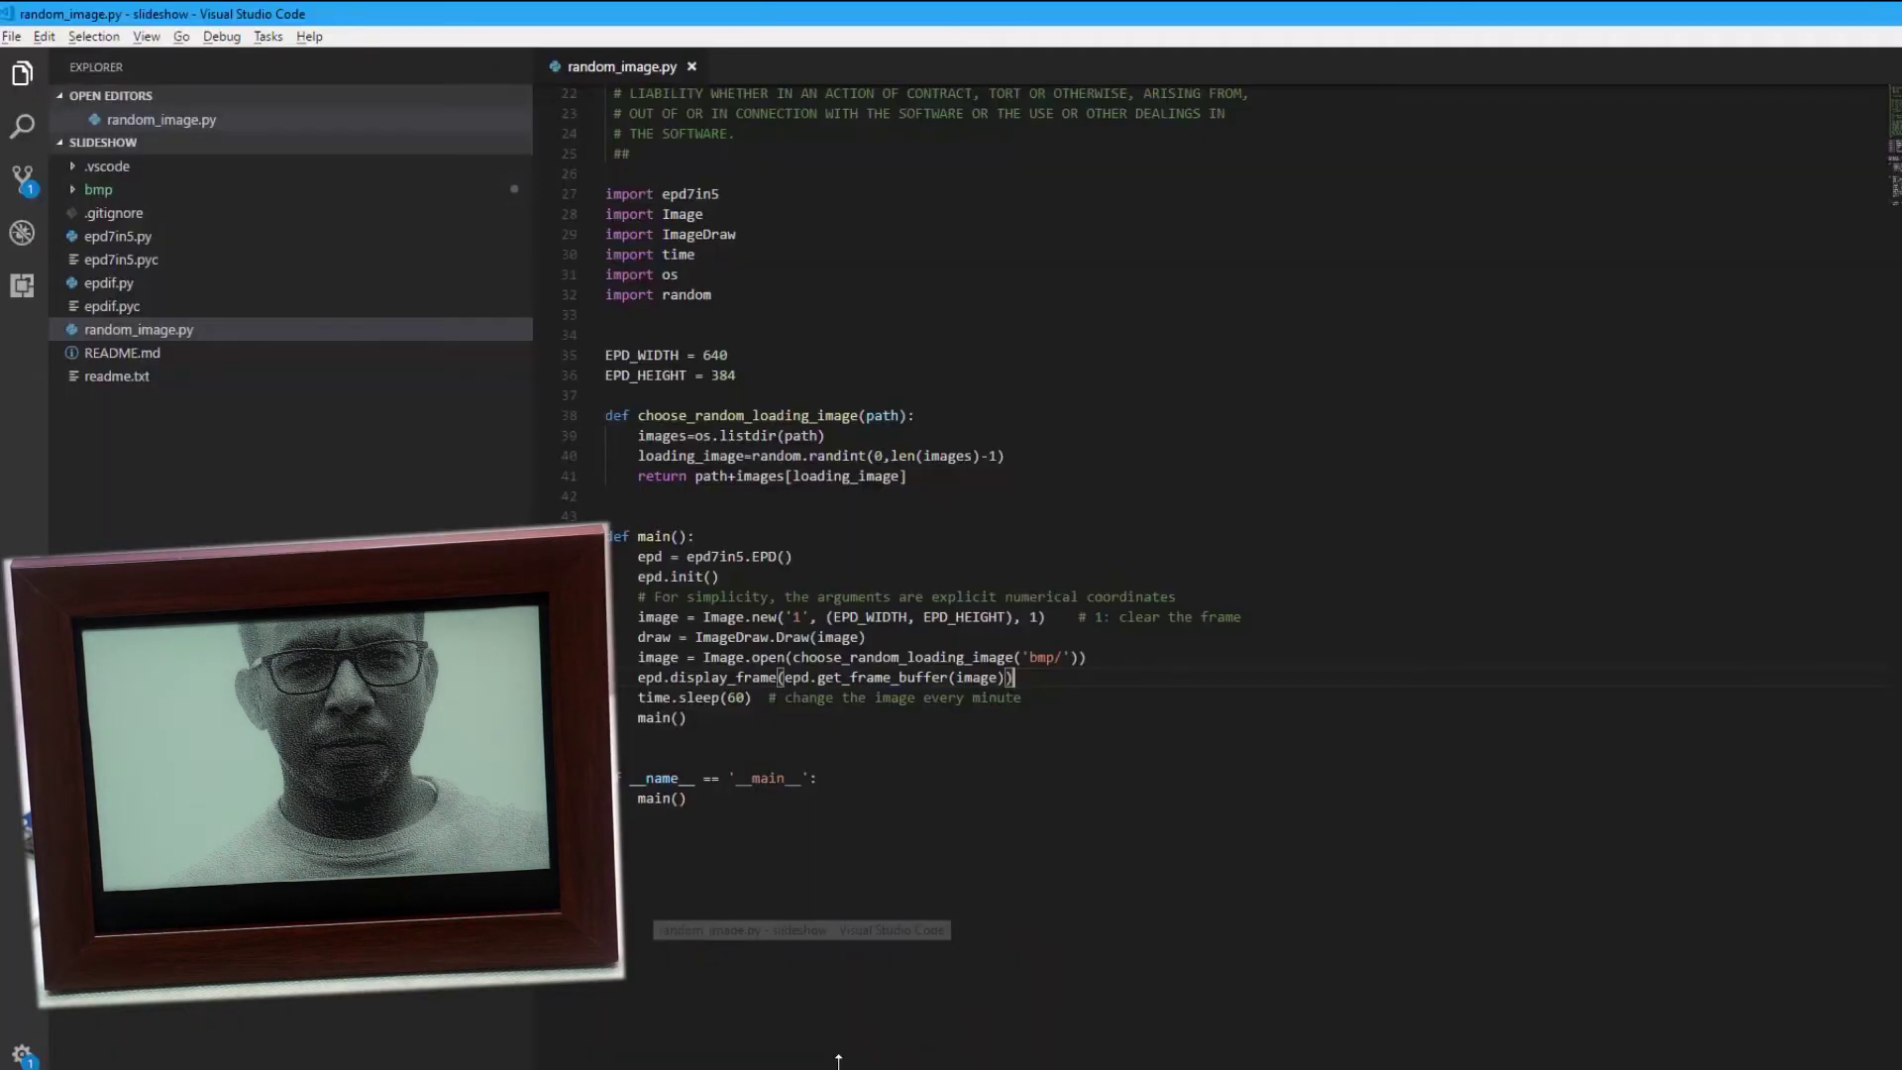
click(1083, 699)
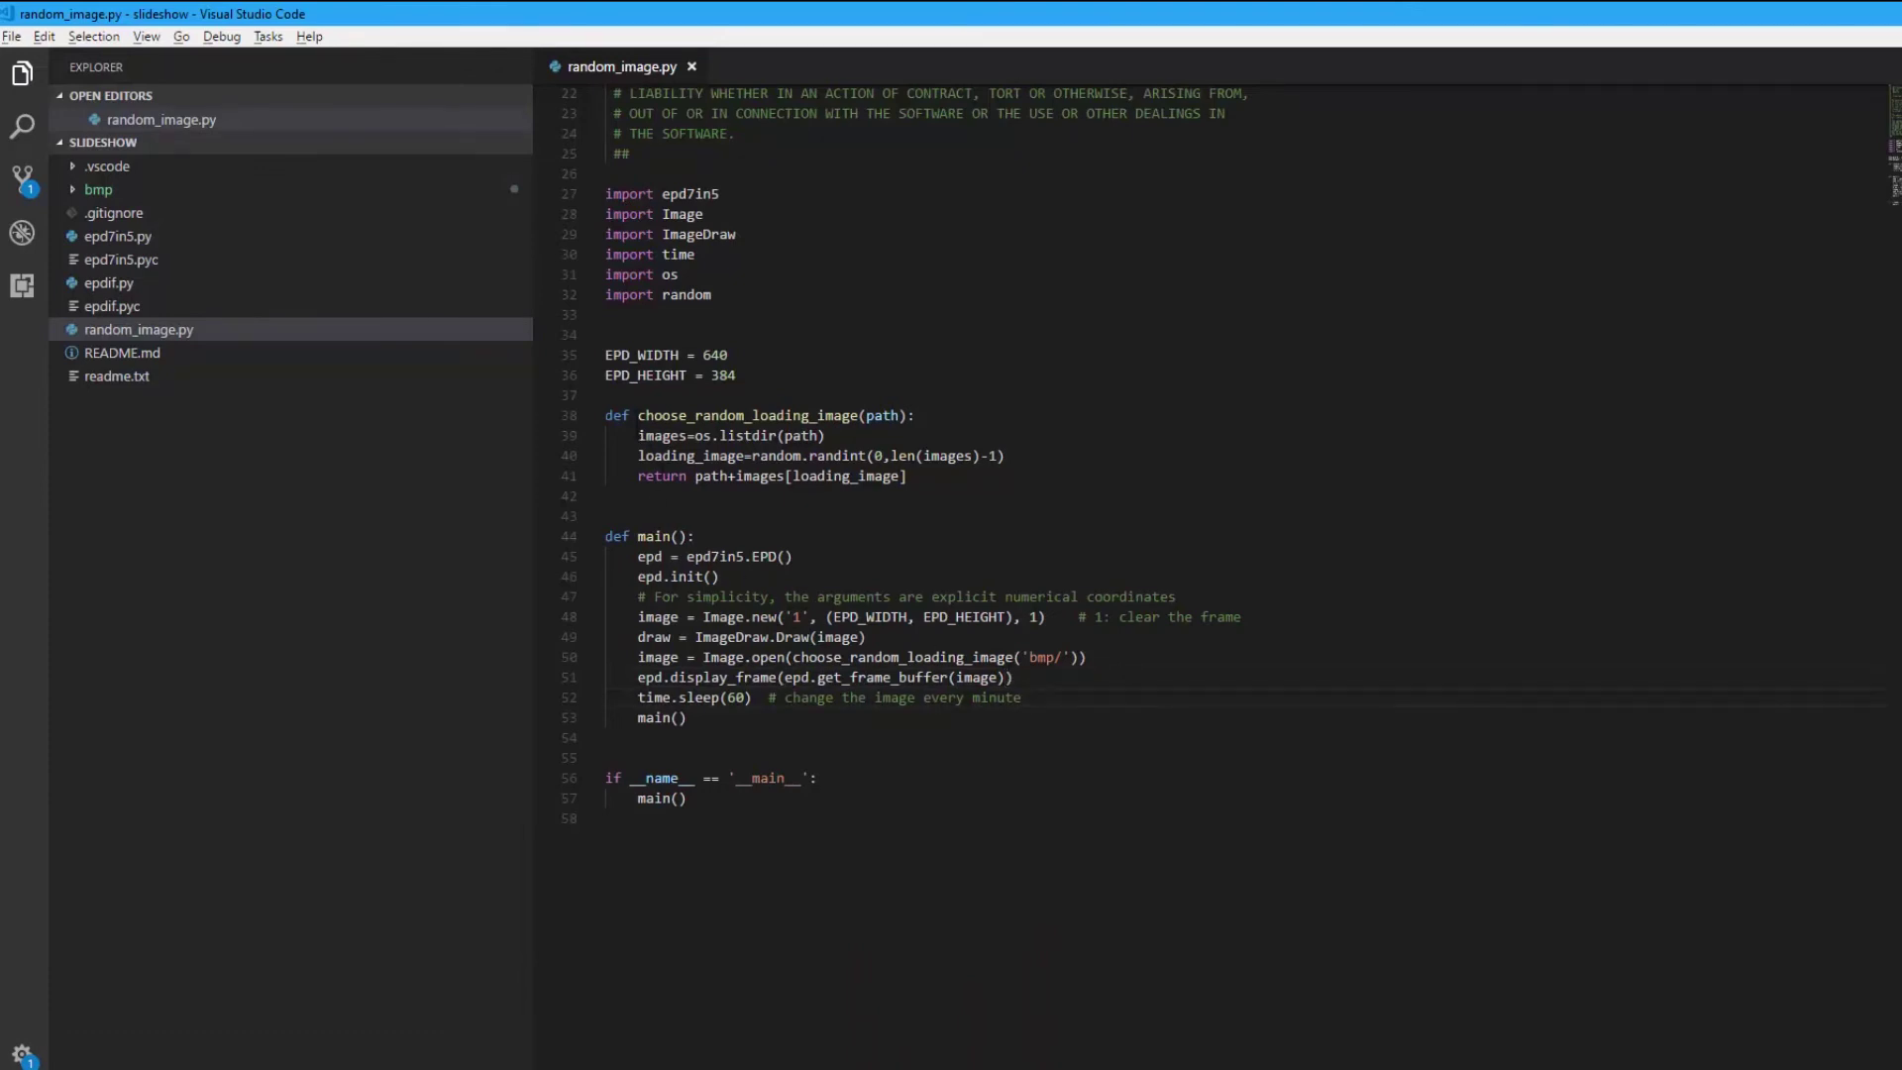
drag(638, 415, 944, 493)
click(921, 497)
drag(606, 416, 944, 478)
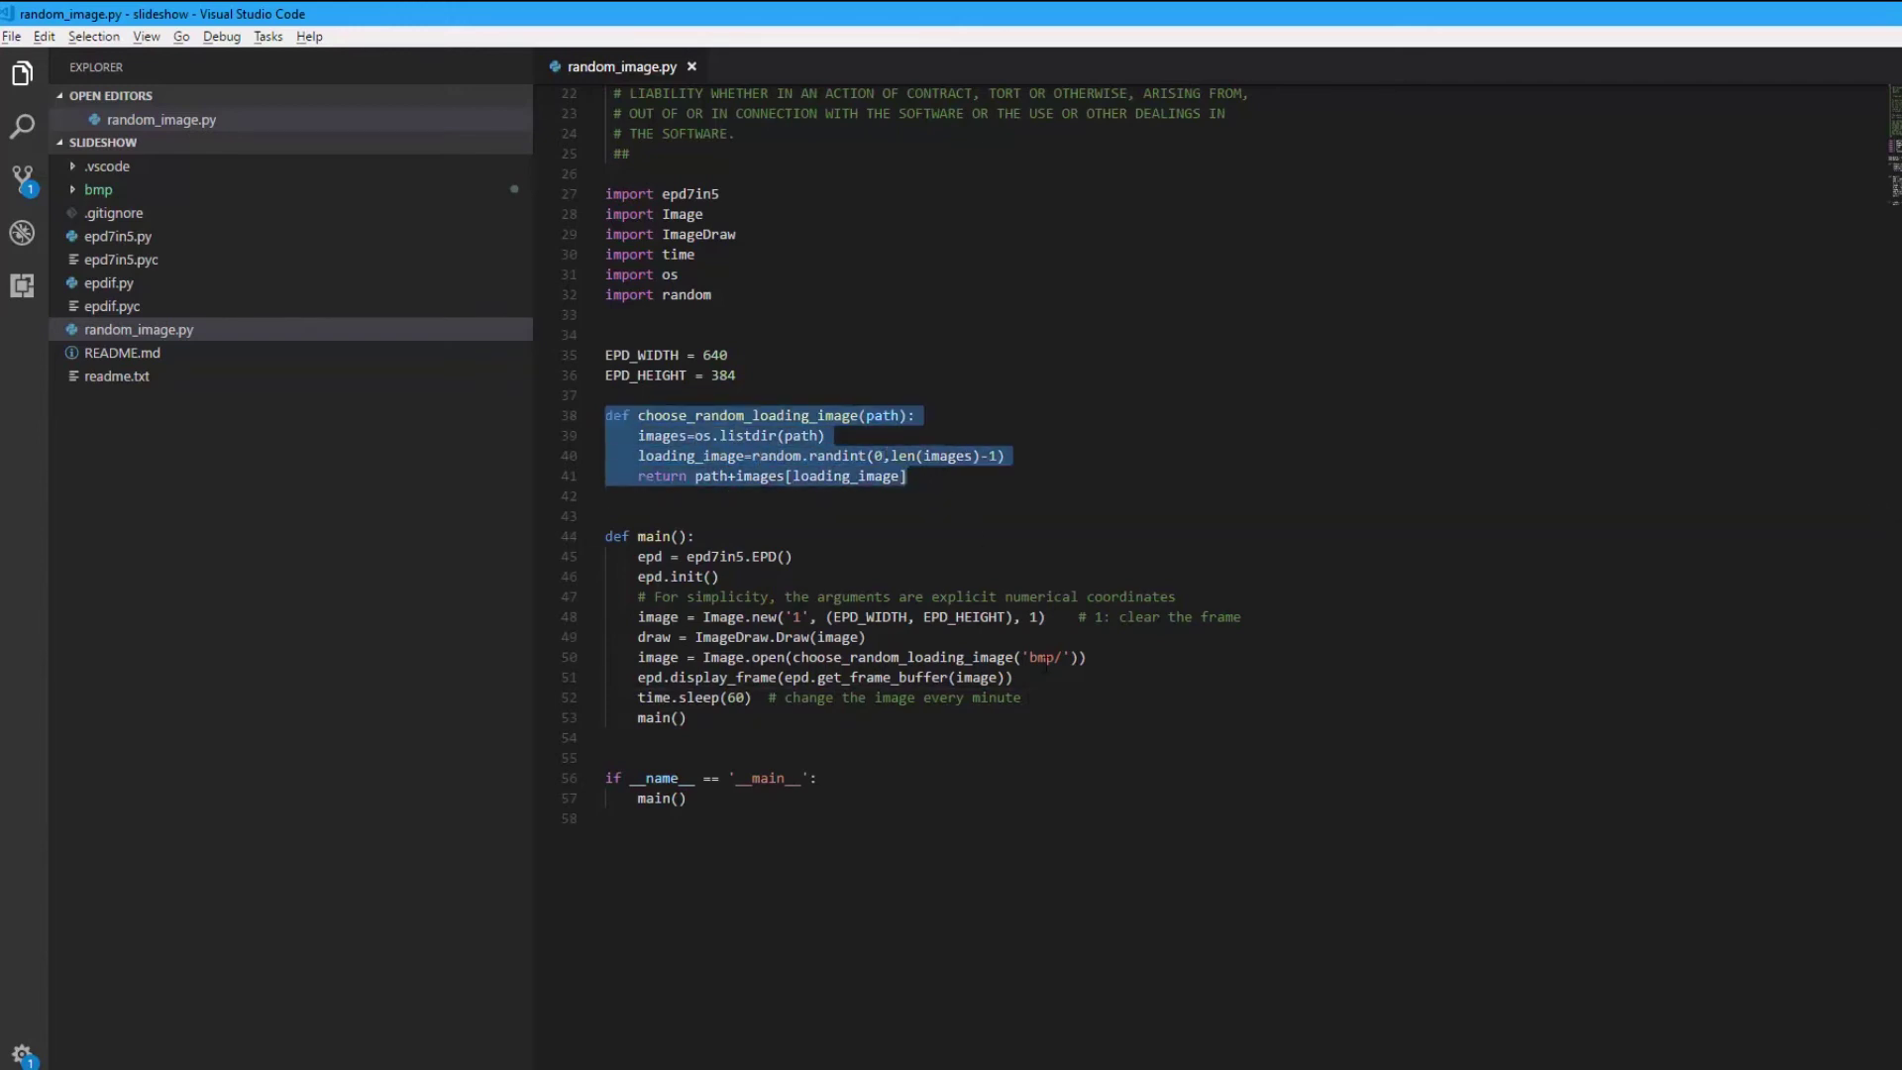
drag(1062, 657, 1030, 657)
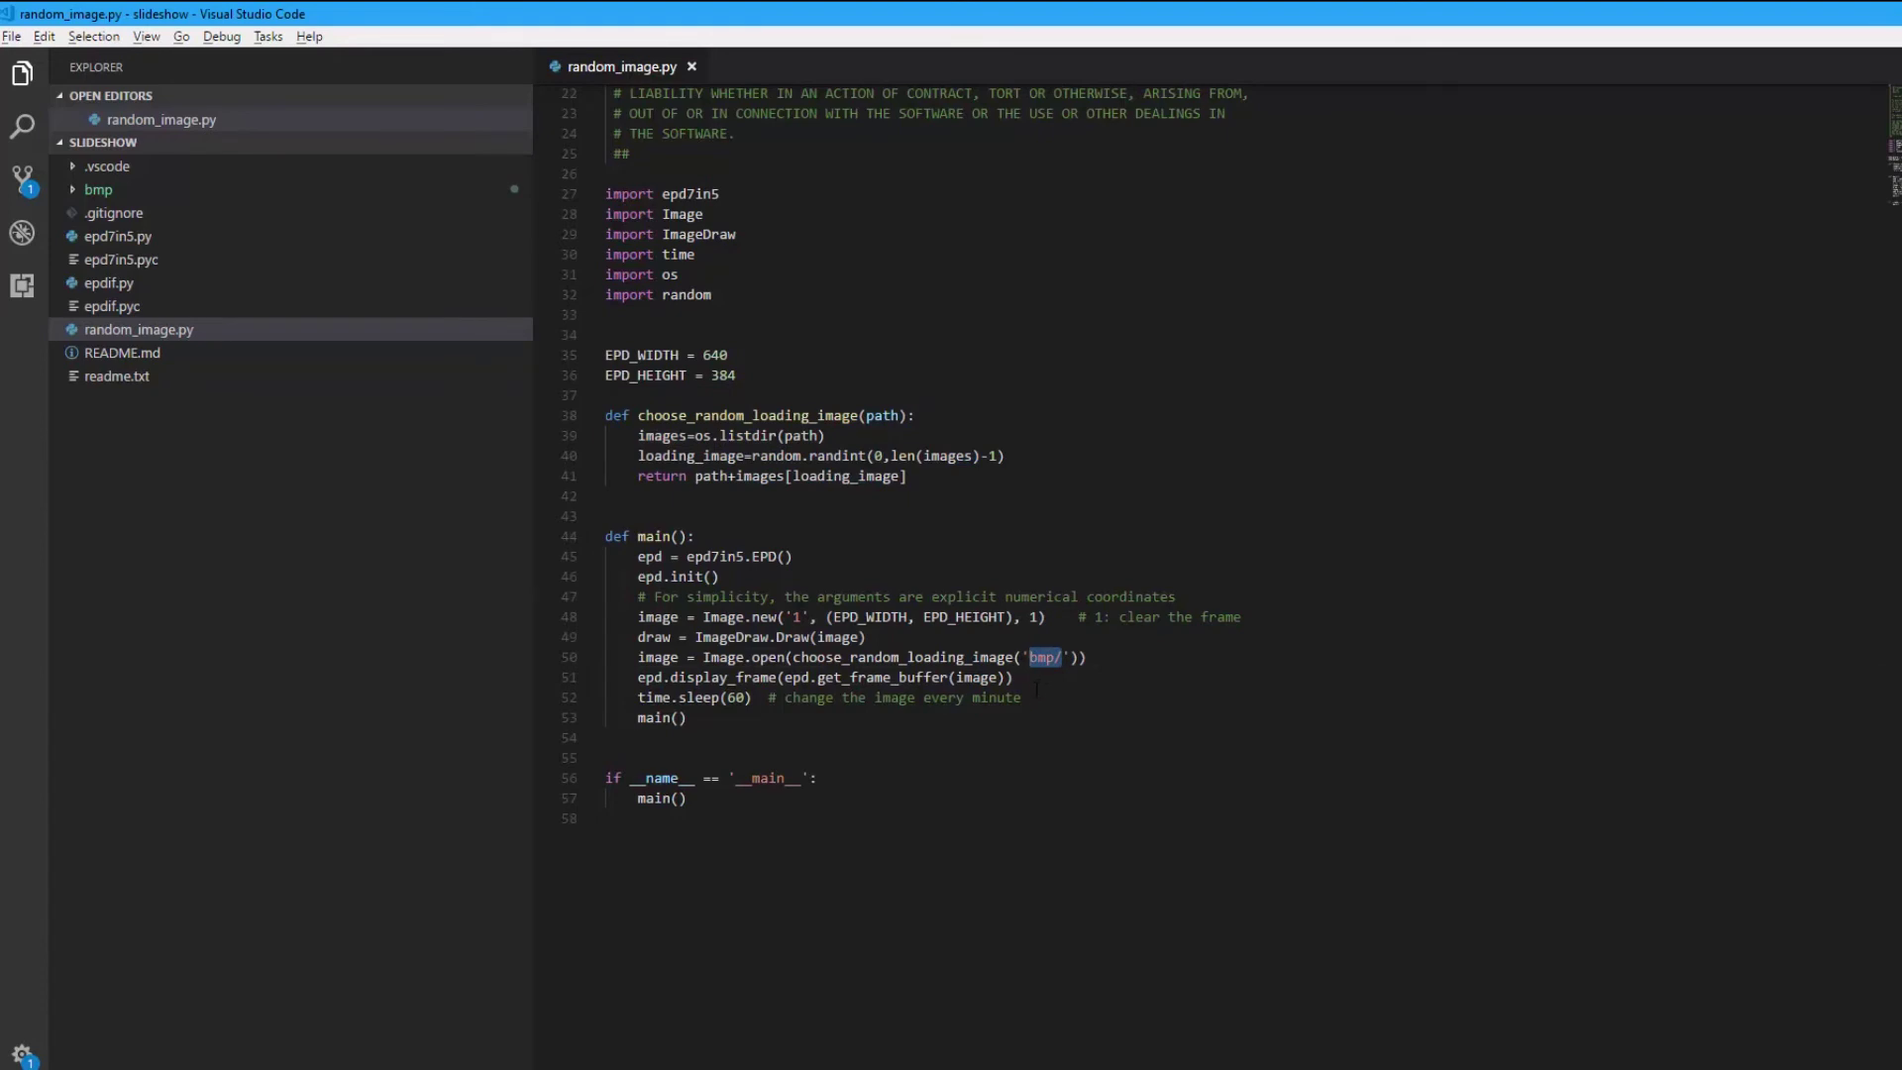
- Highlight main's display setup (line 45), blank-frame creation (lines 48–49) and display_frame call (line 51)
click(619, 536)
scroll(844, 402, up, 7)
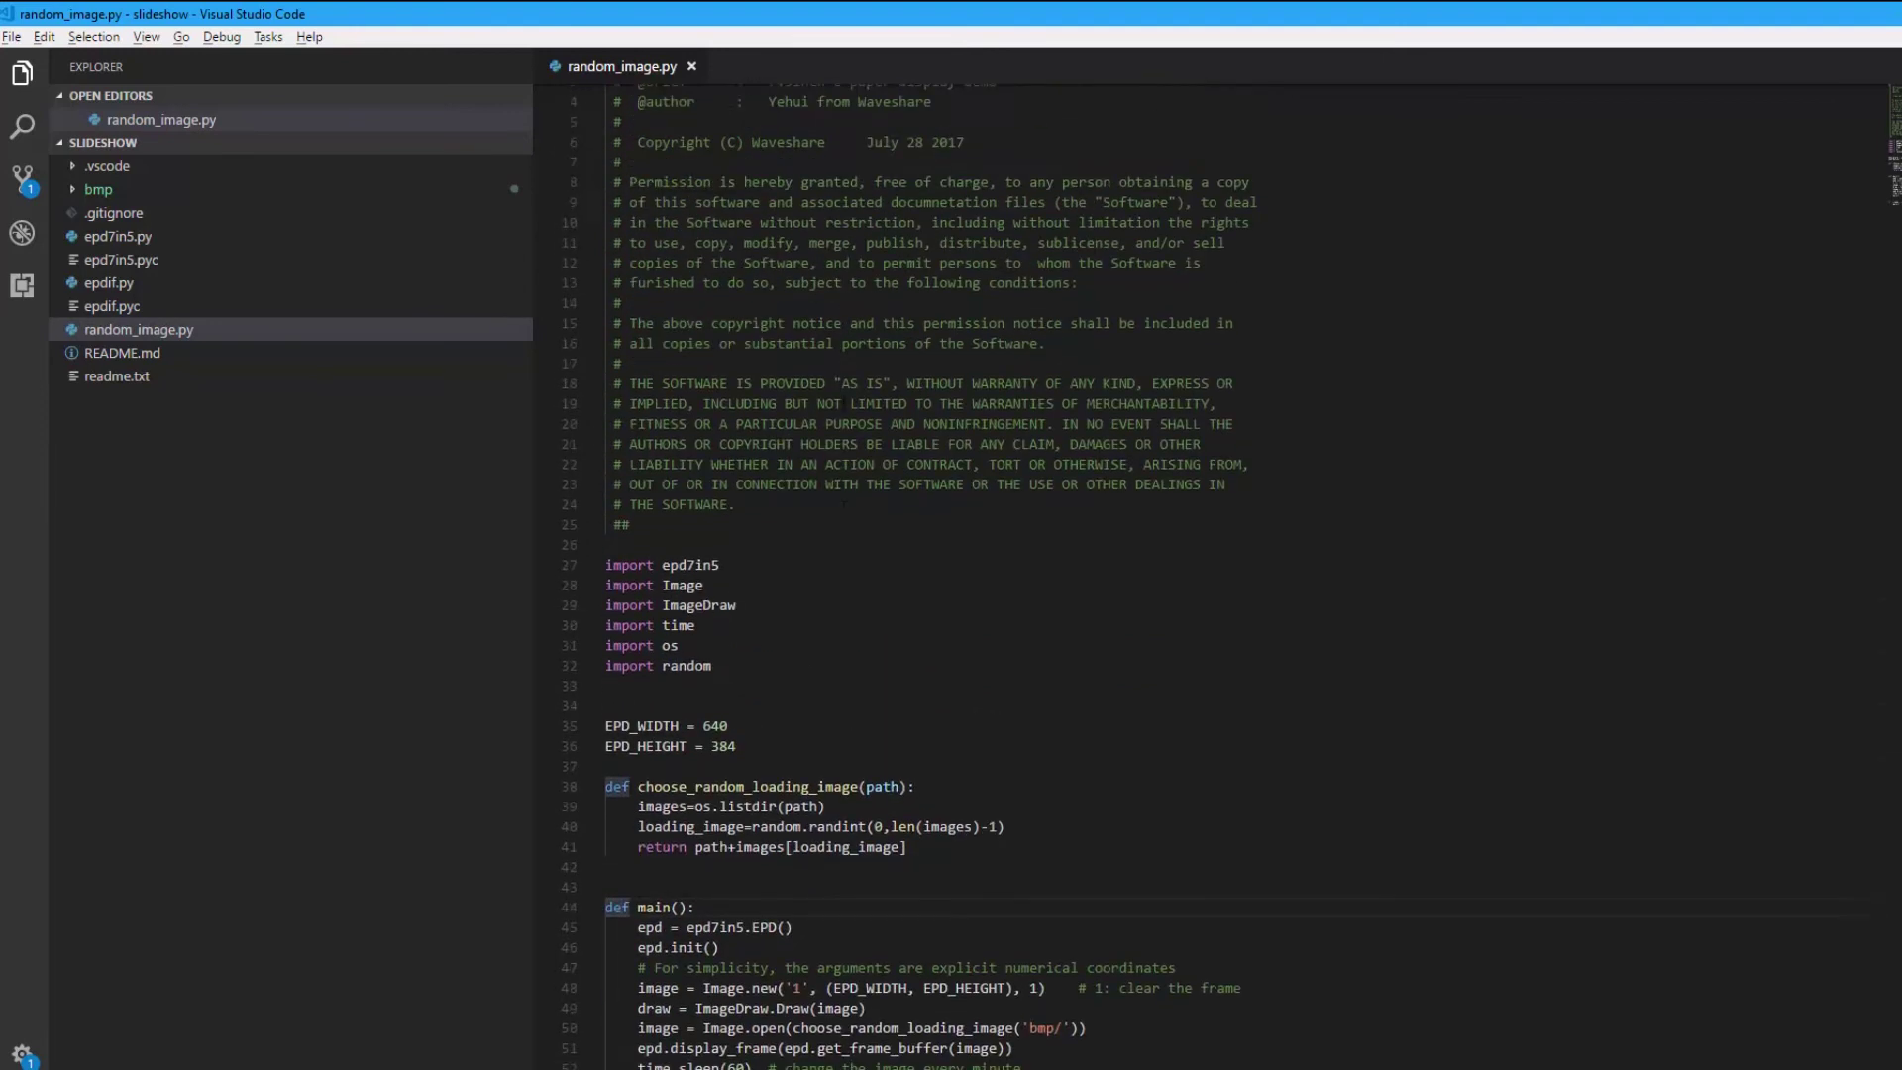
drag(771, 156, 931, 155)
scroll(906, 430, down, 9)
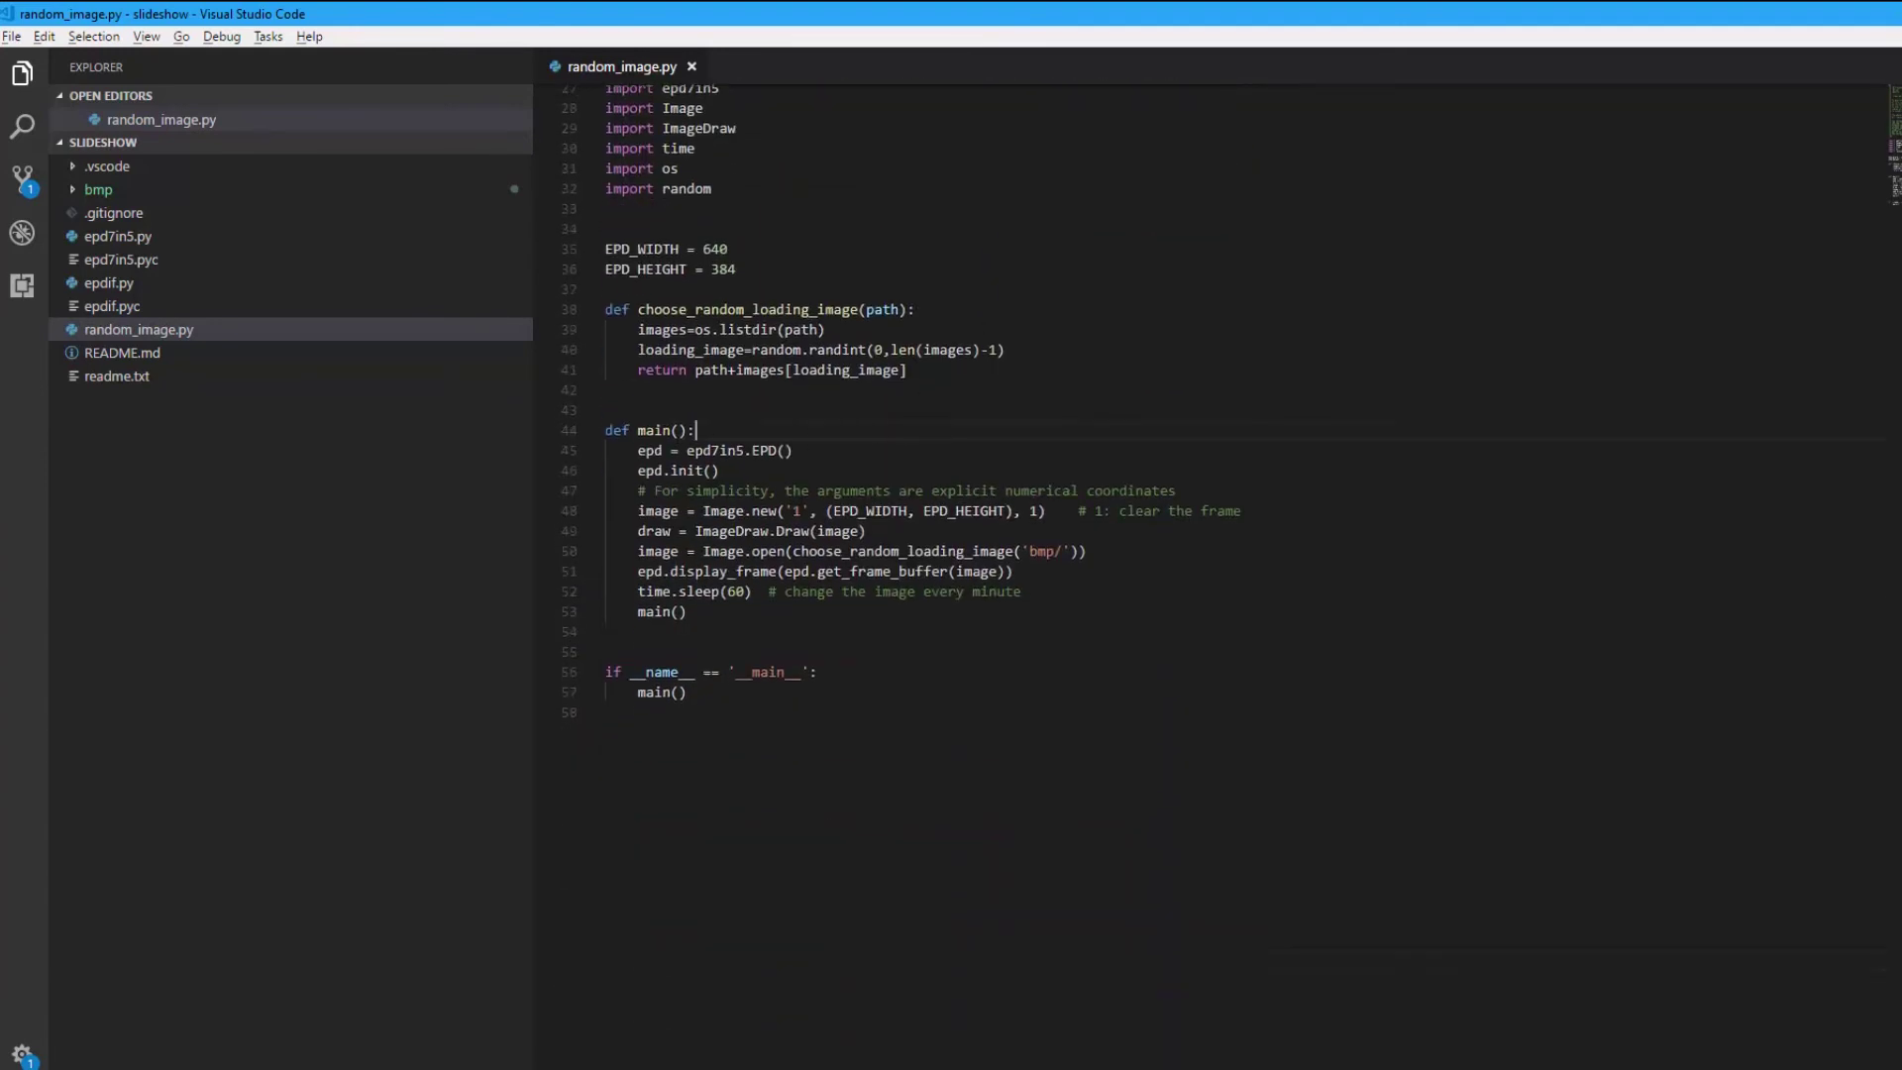
drag(639, 451, 819, 473)
click(819, 480)
drag(638, 511, 895, 531)
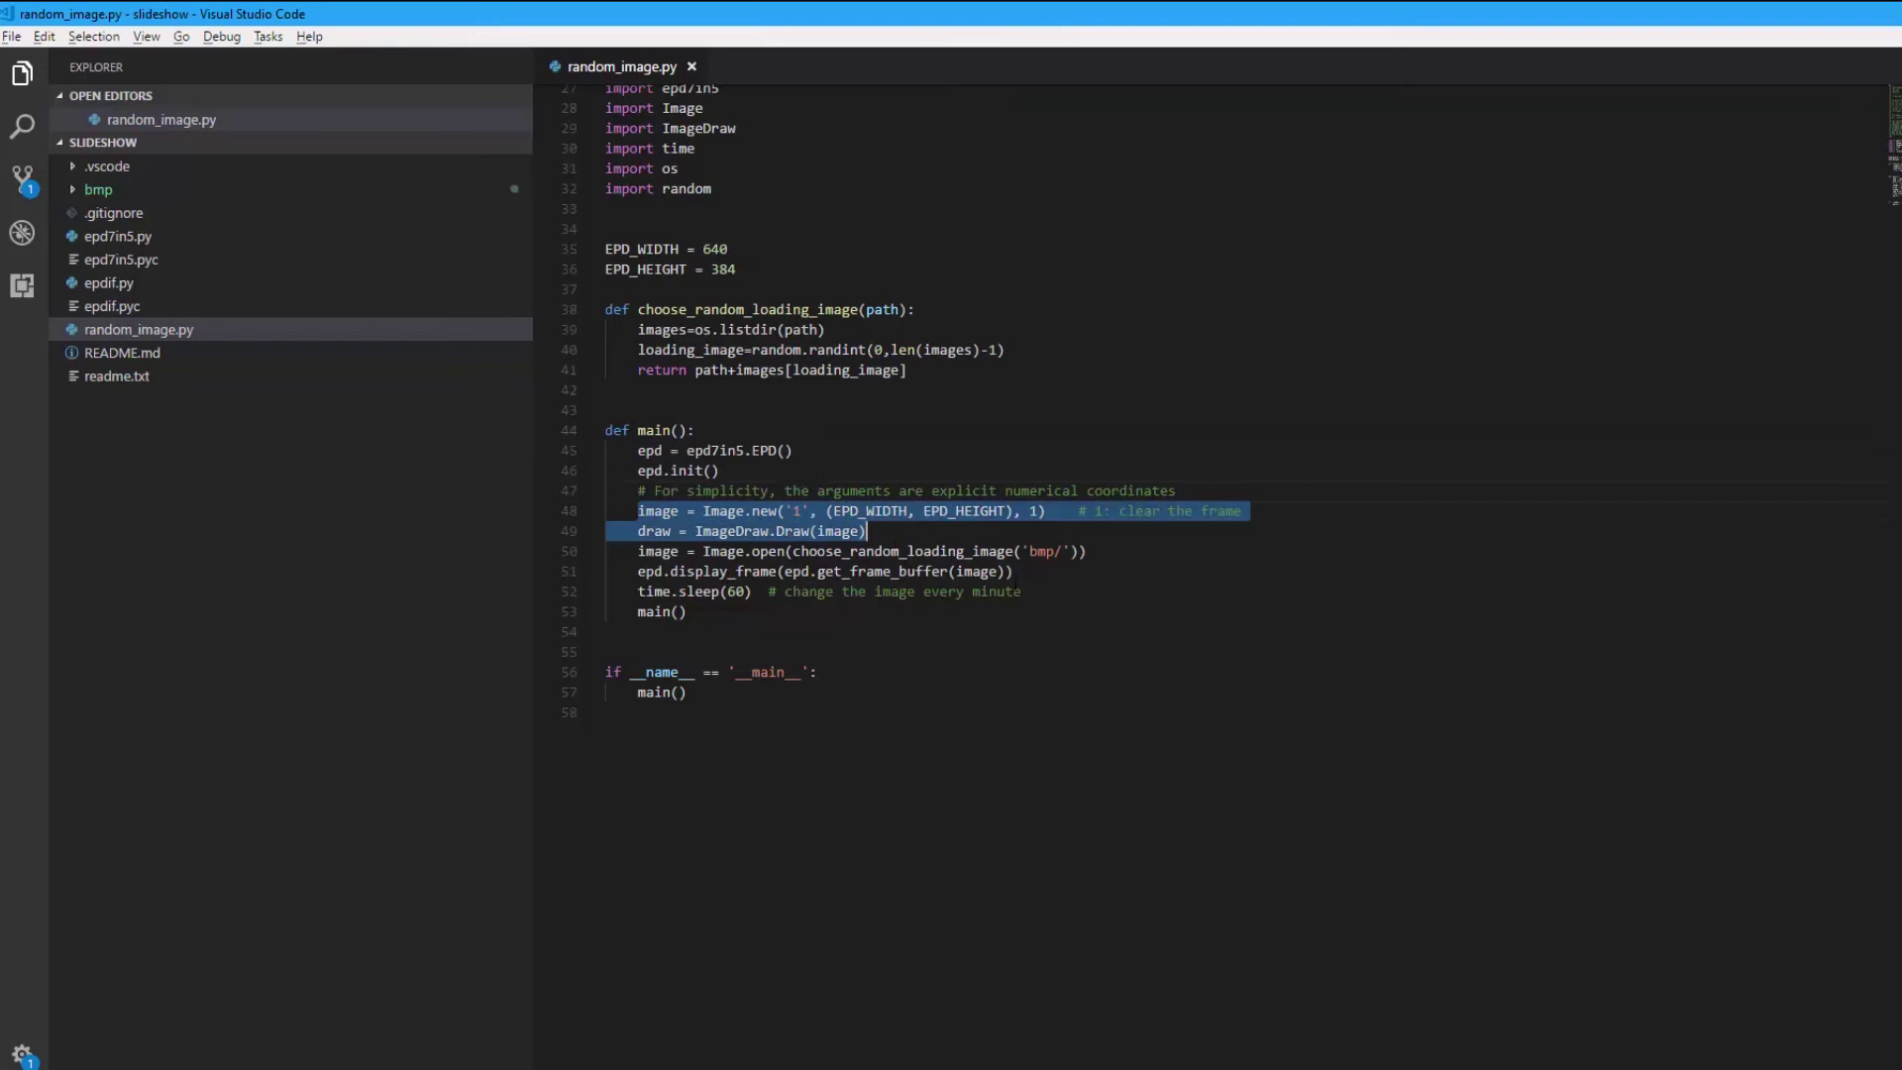
drag(1012, 572, 1045, 596)
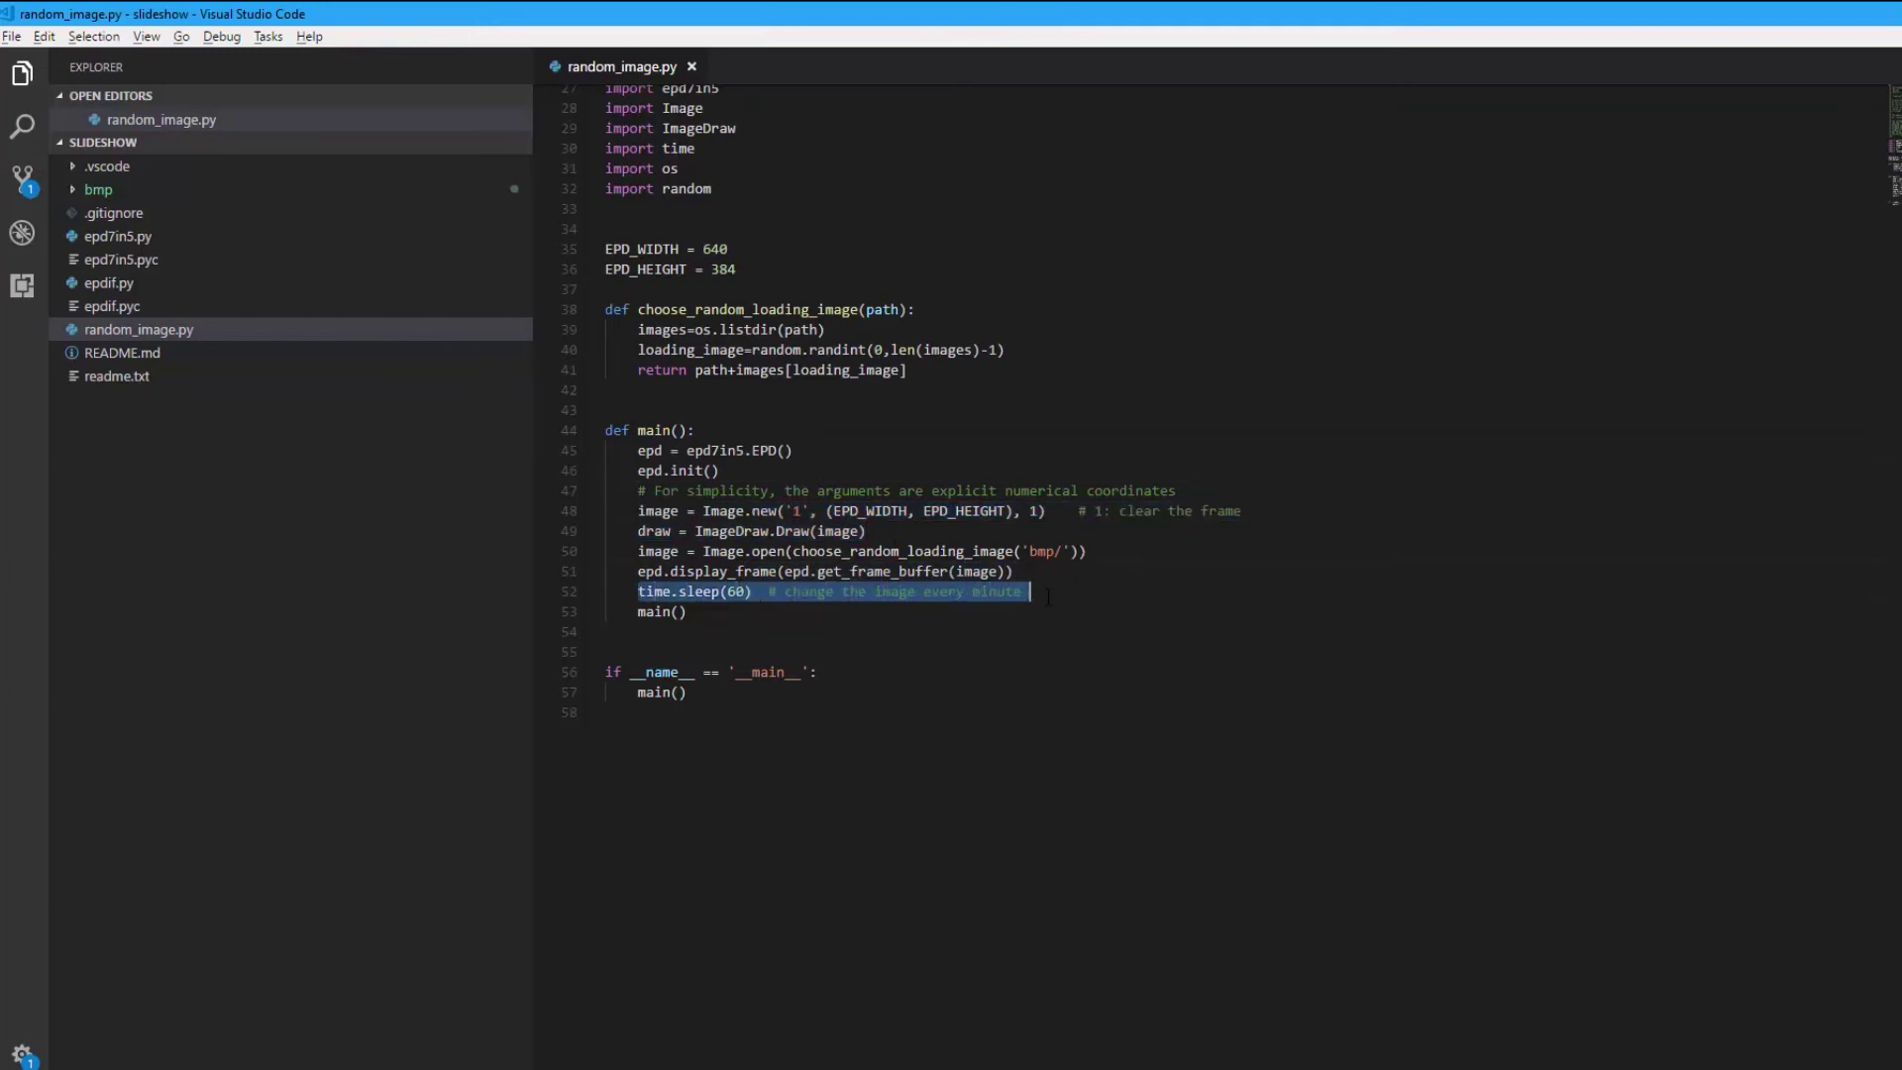